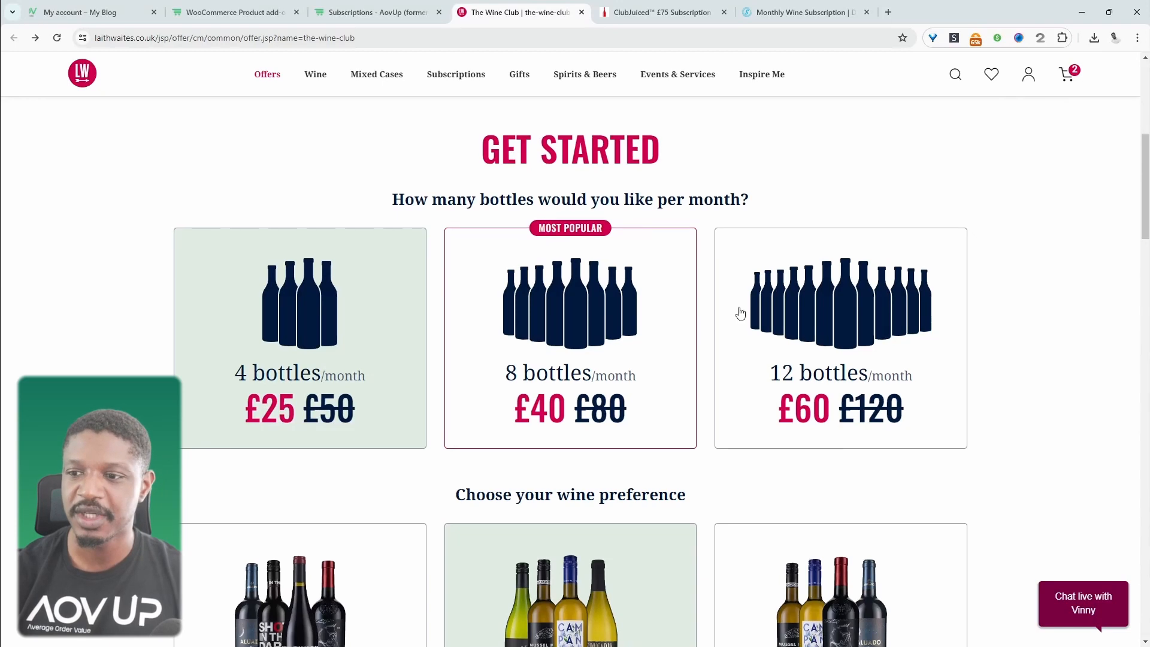
Configure the Laithwaites Wine Club offer with 12 bottles per month and the Mixed wine preference
scroll(718, 317, down, 1)
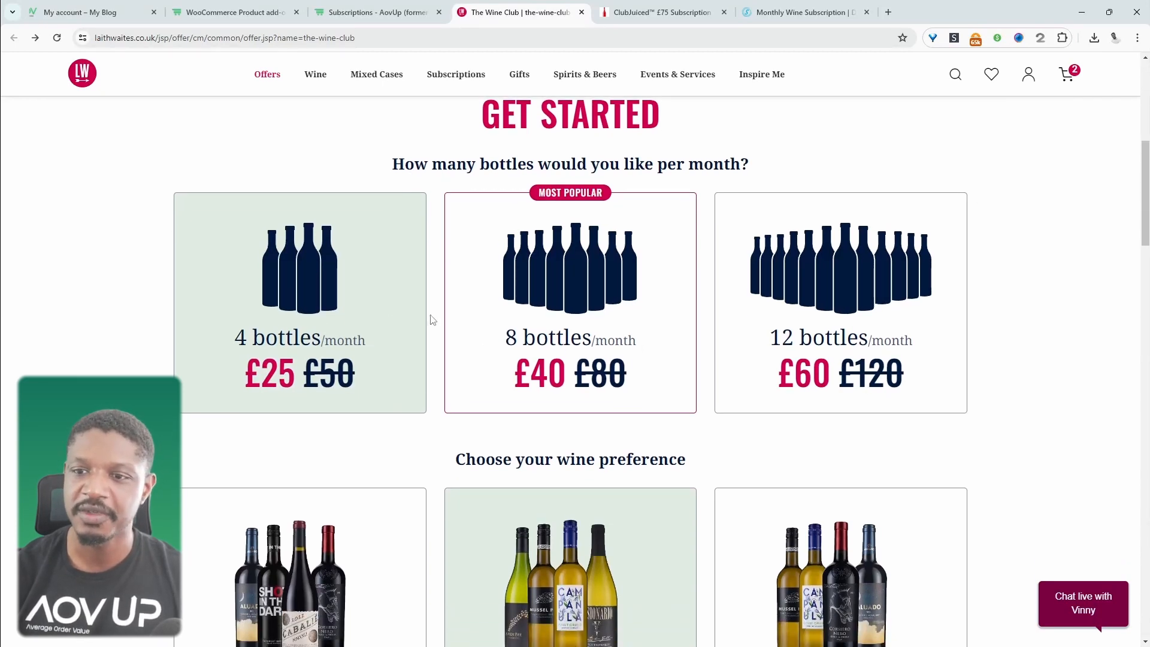
click(523, 295)
click(812, 317)
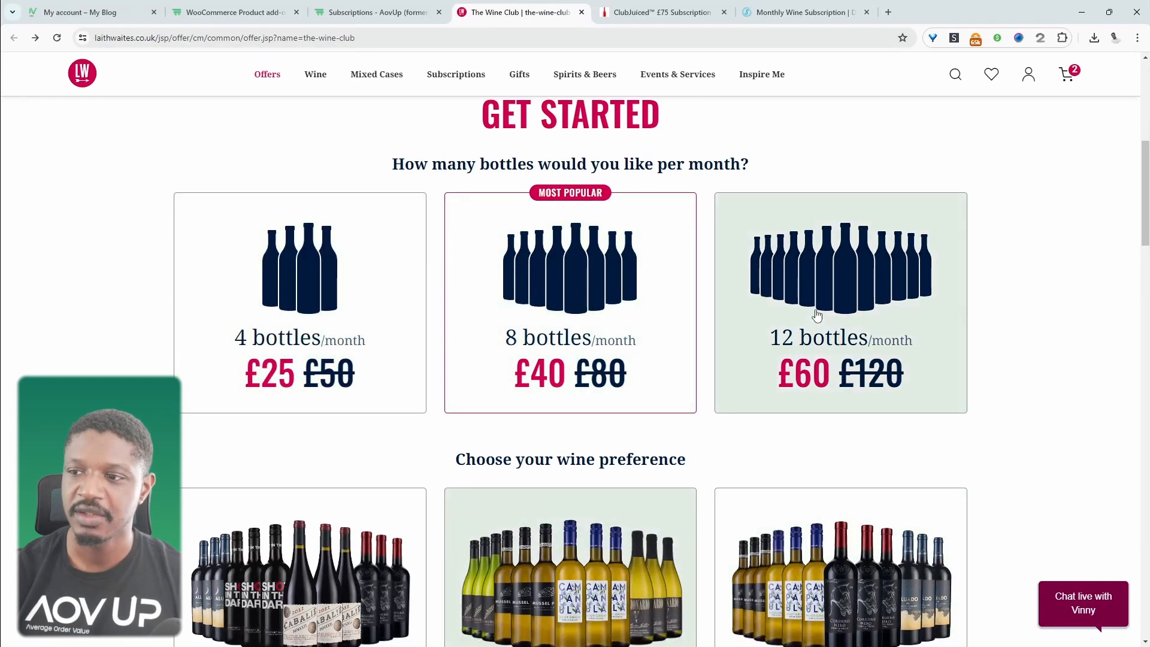
scroll(737, 331, down, 3)
scroll(736, 331, down, 3)
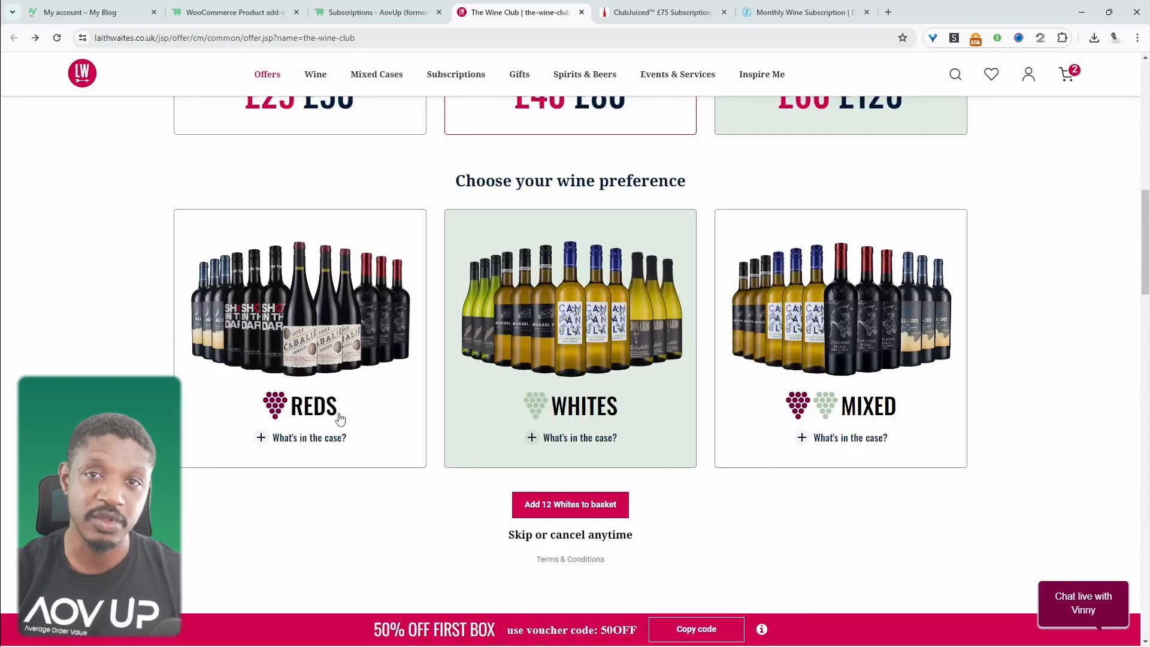
click(881, 367)
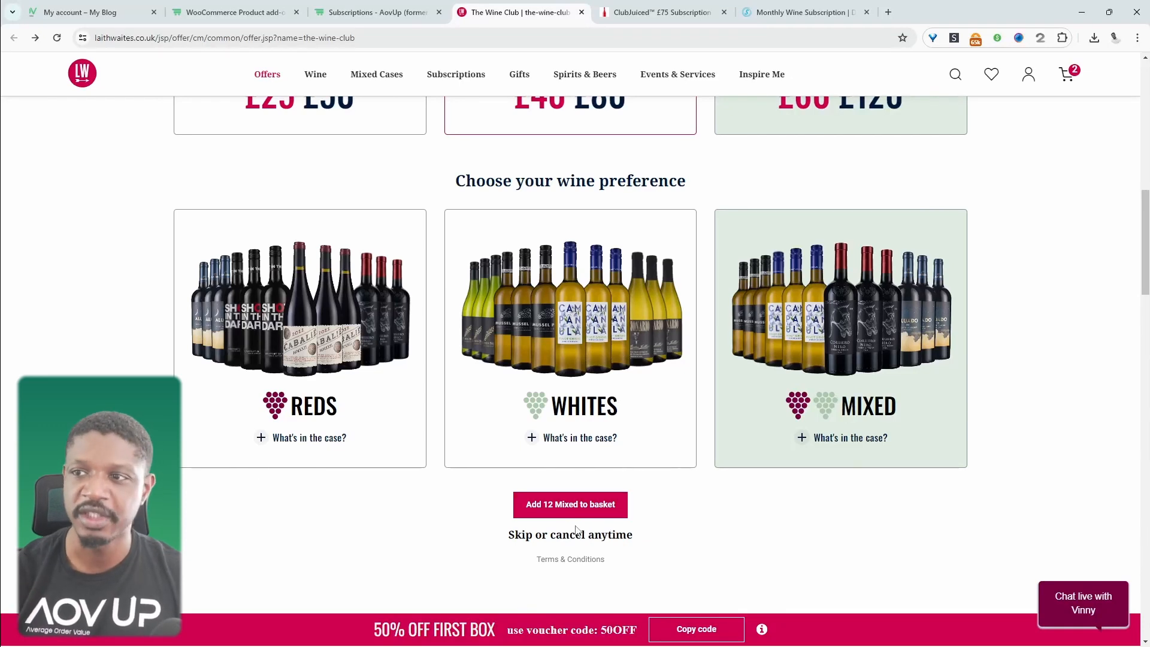
Switch to the ClubJuiced £75 Subscription page and choose the Subscribe purchase option with monthly delivery
key(ctrl+Tab)
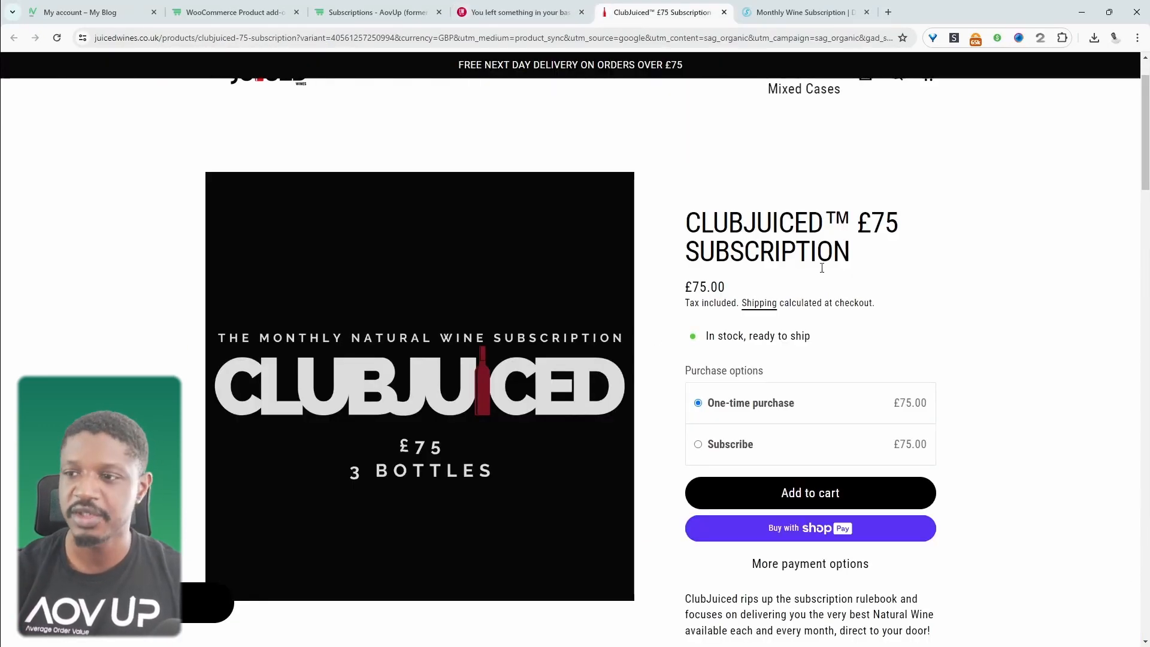
scroll(811, 251, down, 1)
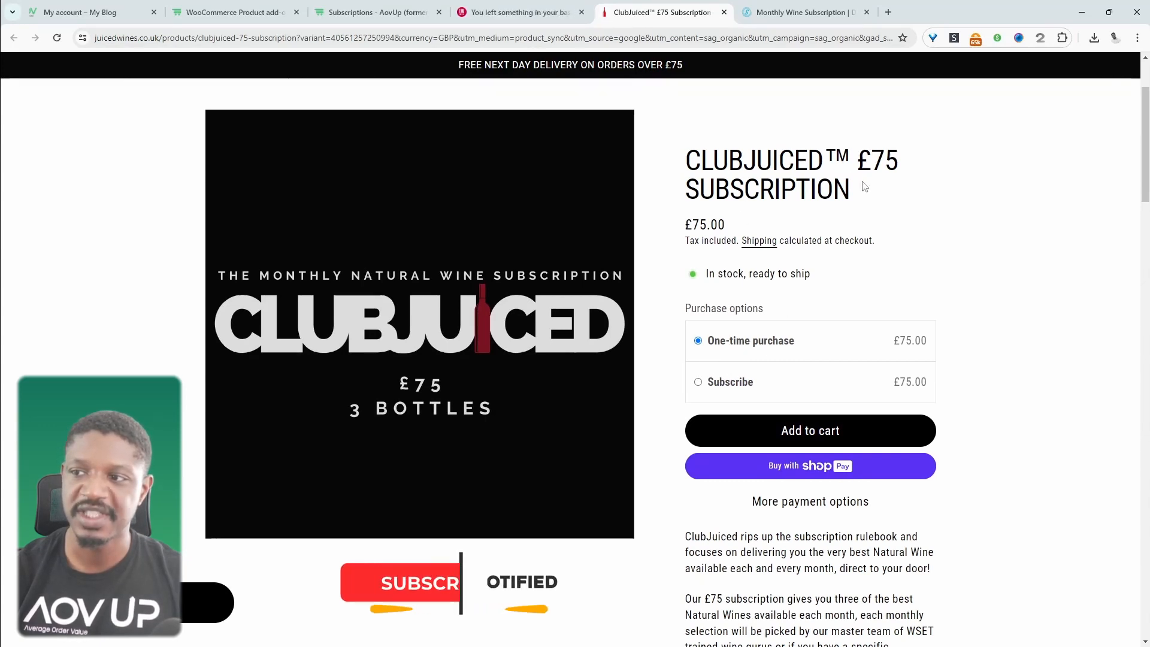
drag(861, 186, 712, 159)
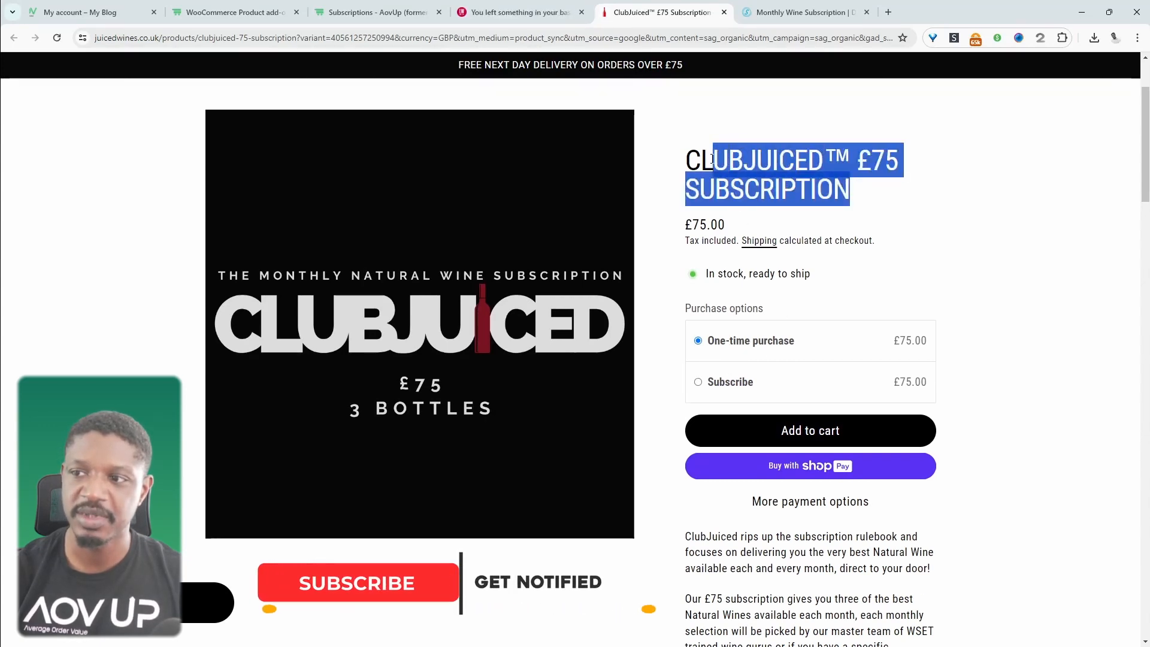
click(760, 384)
click(827, 412)
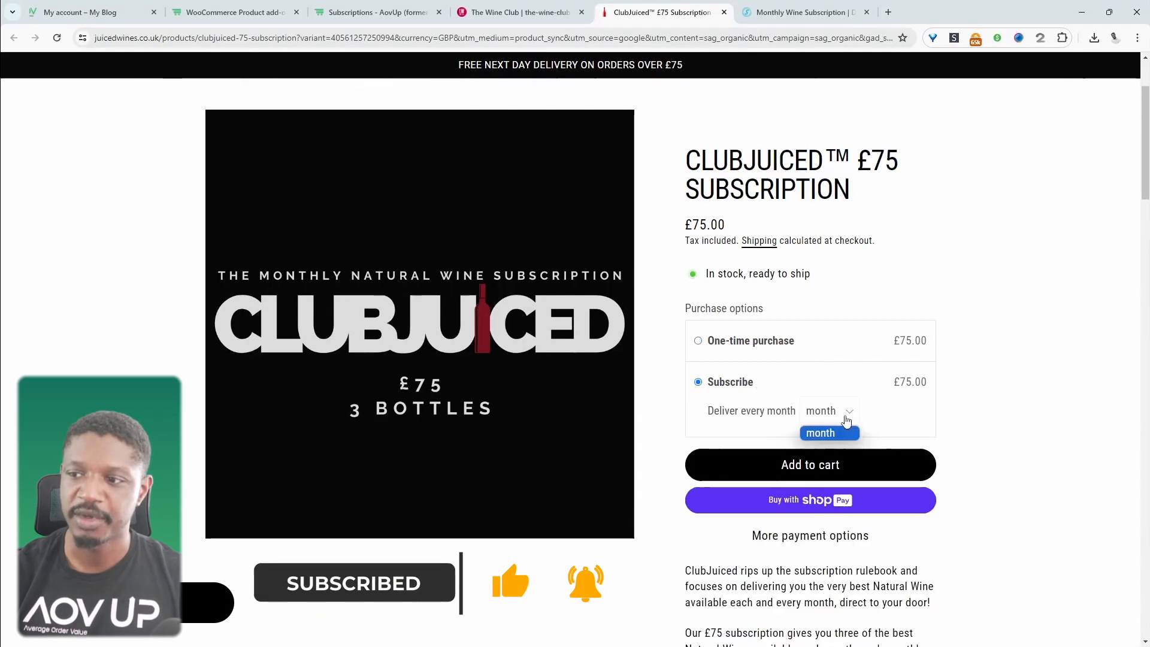
click(1000, 329)
On the Savage Vines Monthly Wine Subscription page, choose 2 wines each month, All Red preference and a 6 Months subscription length
click(804, 12)
scroll(720, 383, down, 1)
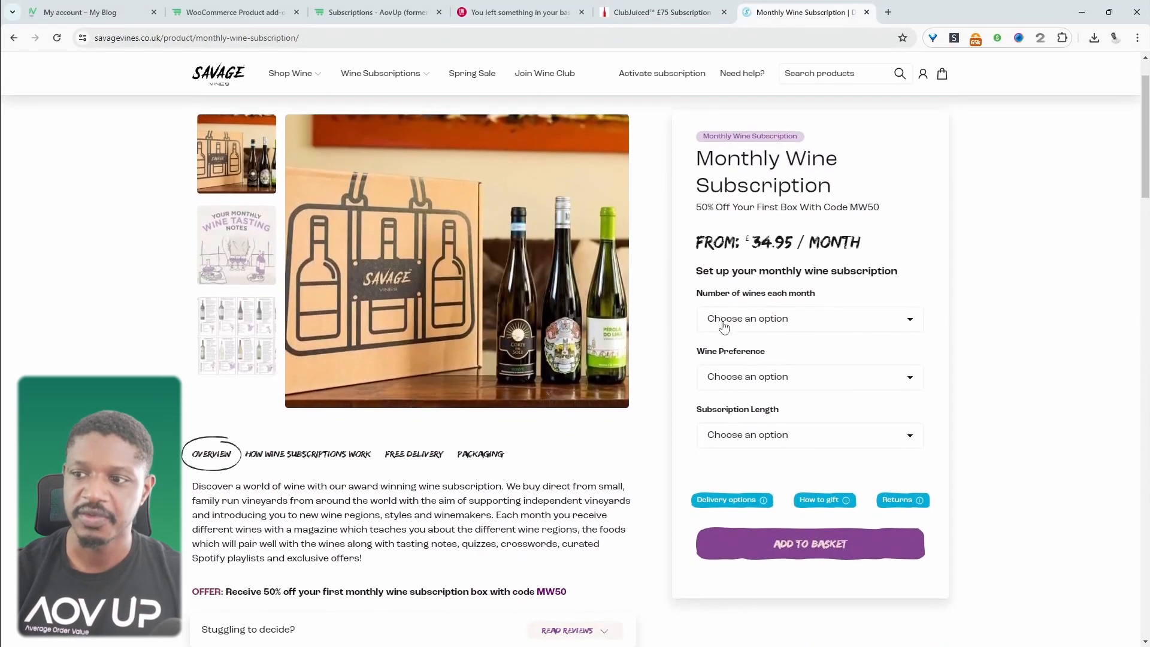
click(780, 327)
click(775, 357)
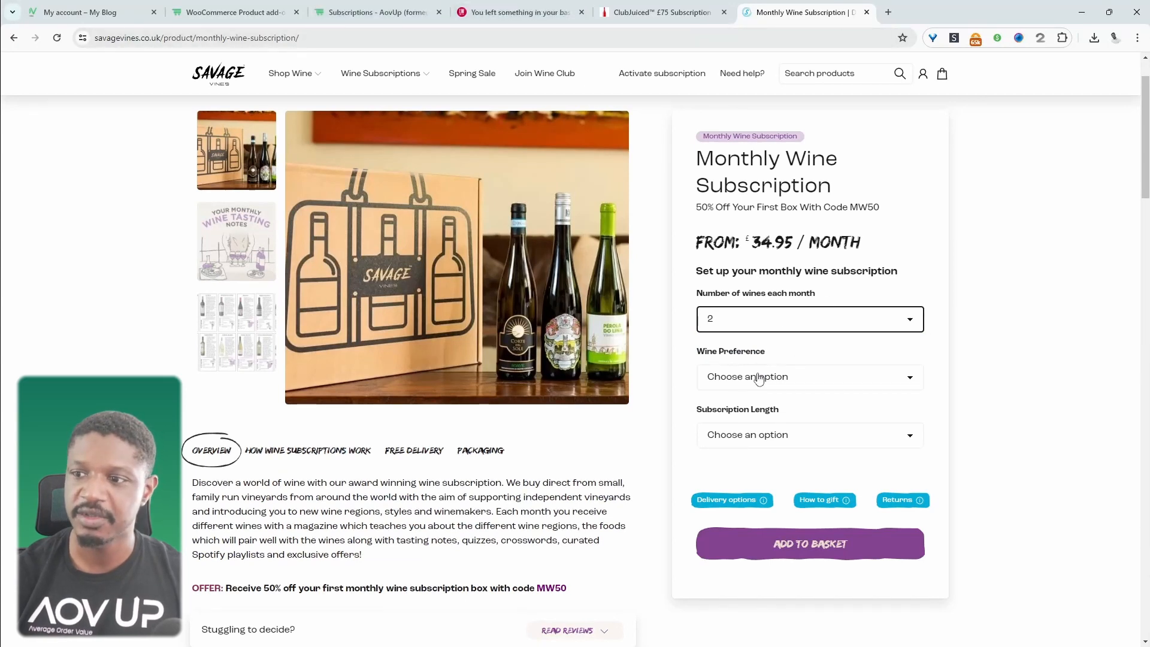
click(759, 378)
click(788, 475)
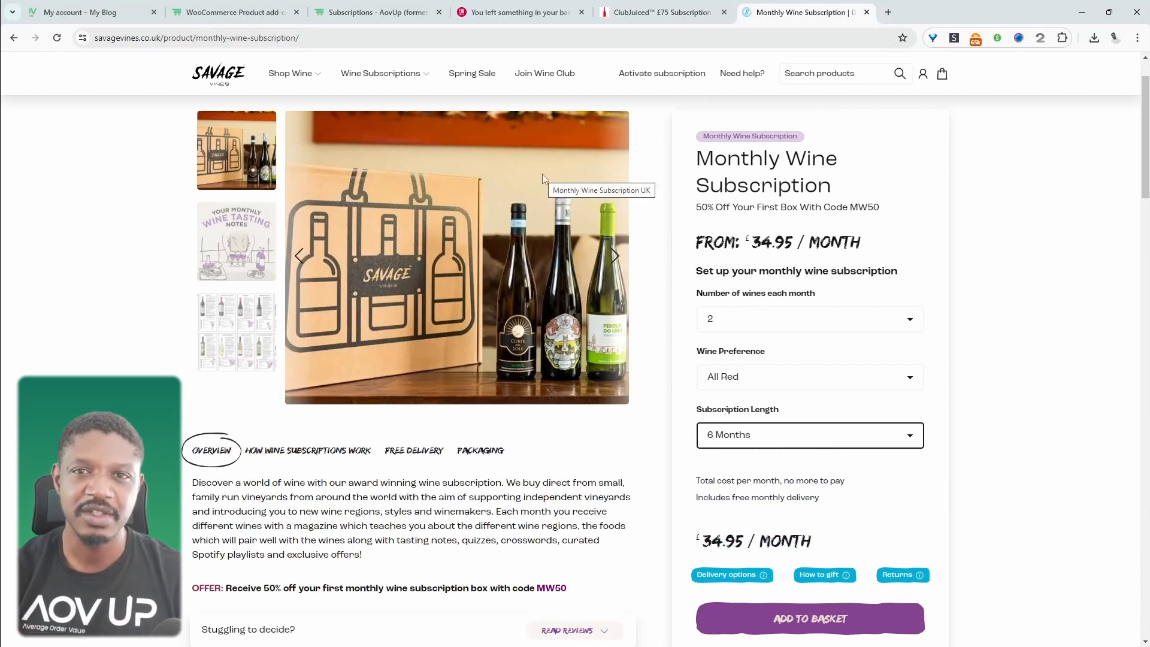
Review the AovUp Subscriptions and Product Add-ons plugin pages alongside the Wine Club page's bottle and preference choices
click(377, 12)
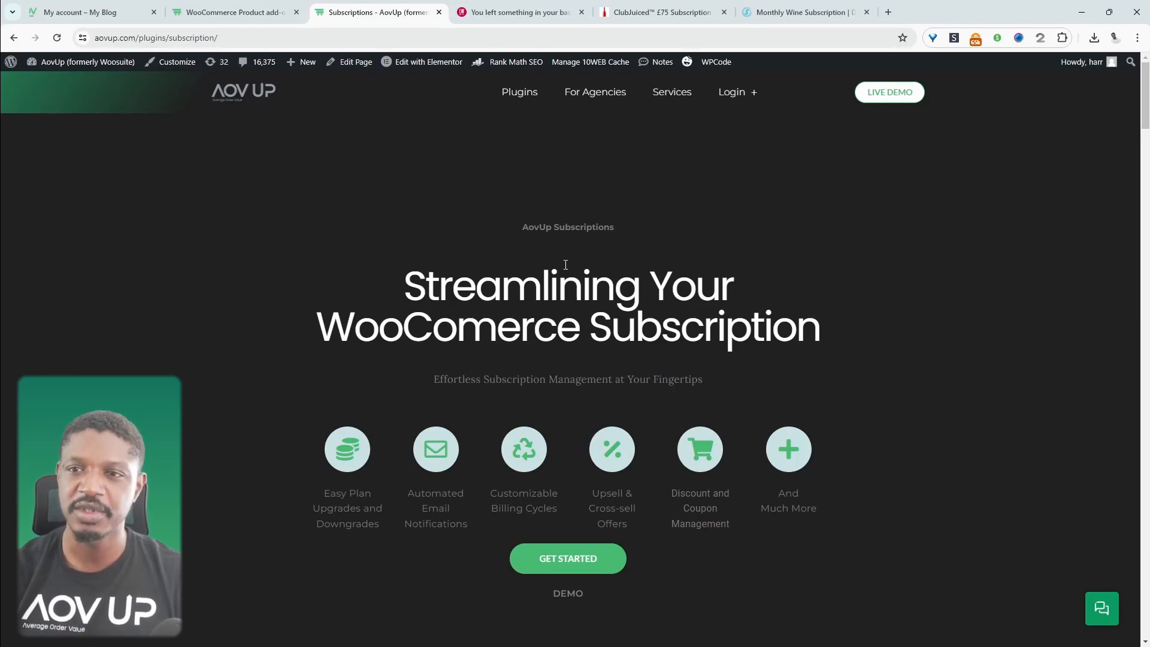
click(259, 15)
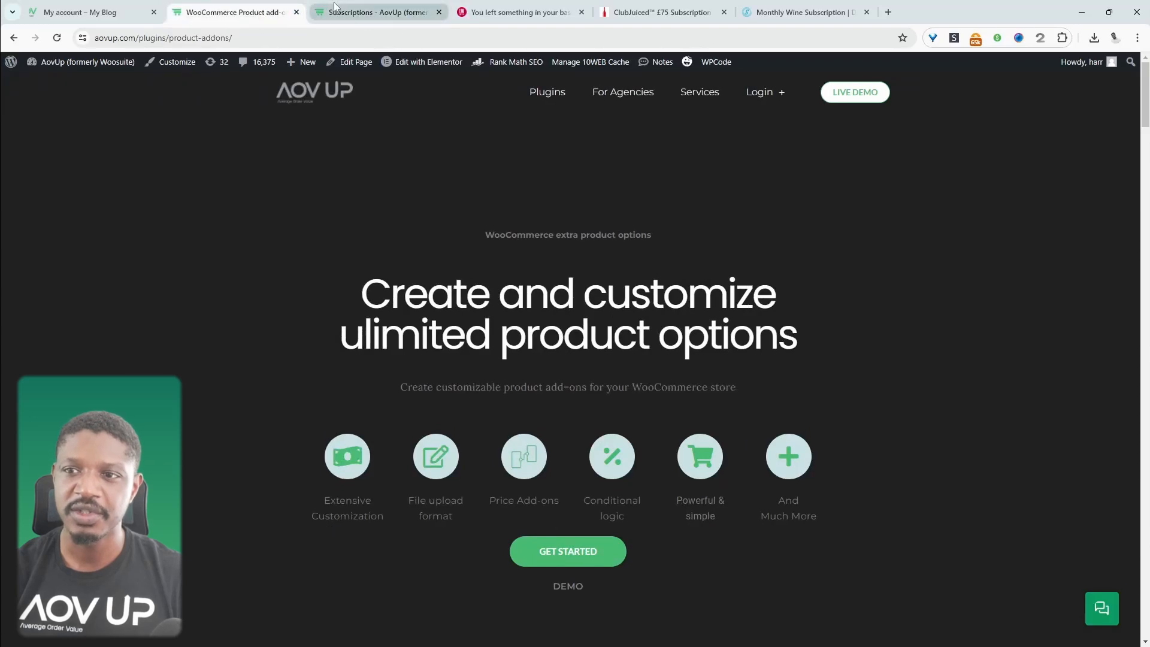
click(374, 12)
click(518, 12)
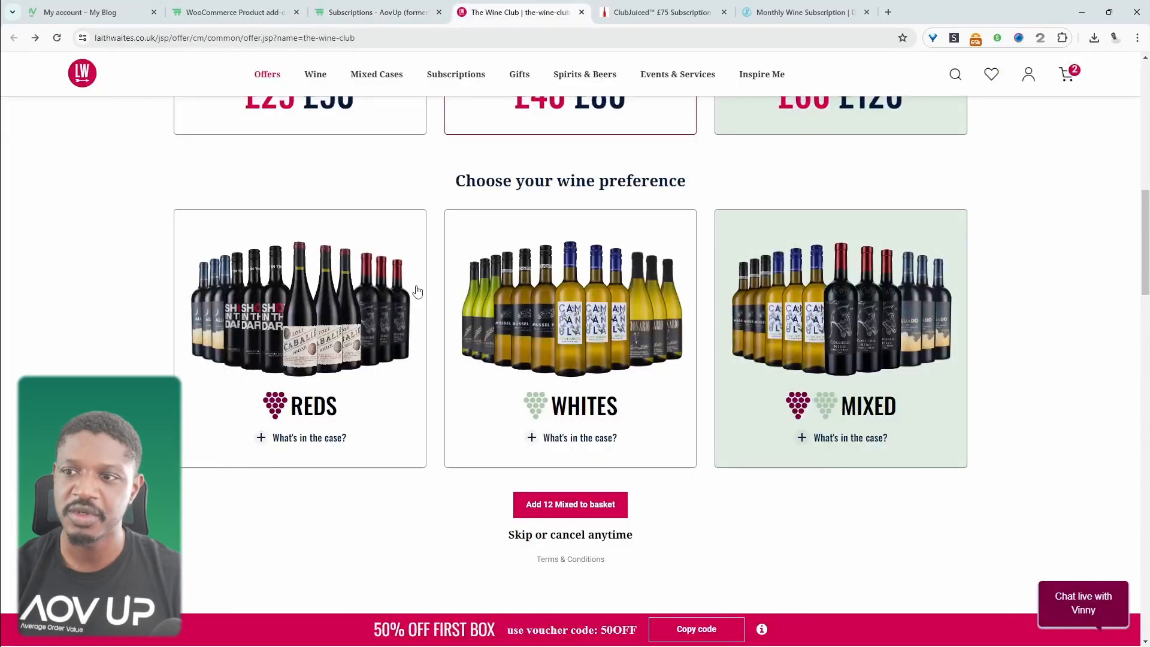
scroll(417, 291, up, 3)
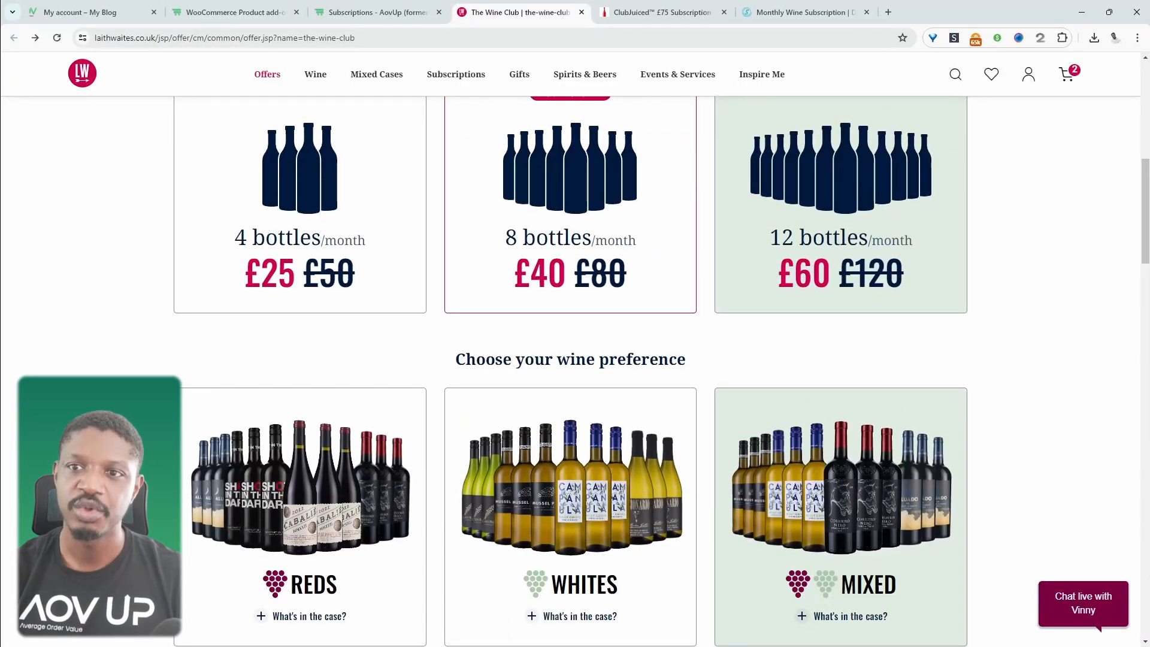
click(224, 18)
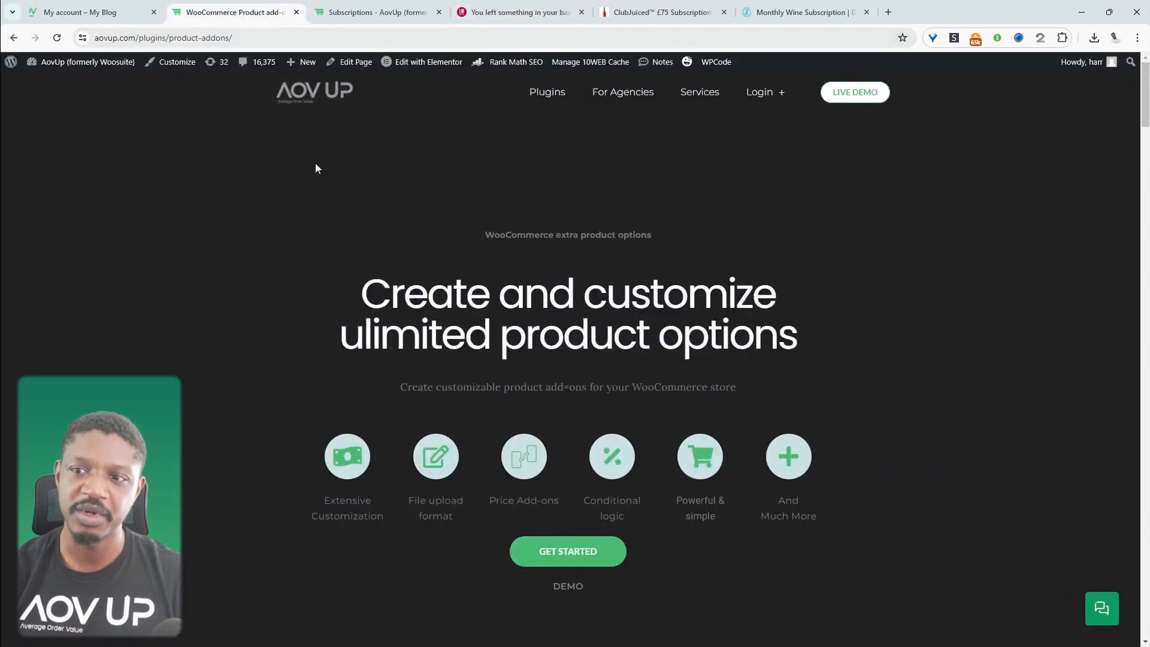
click(374, 12)
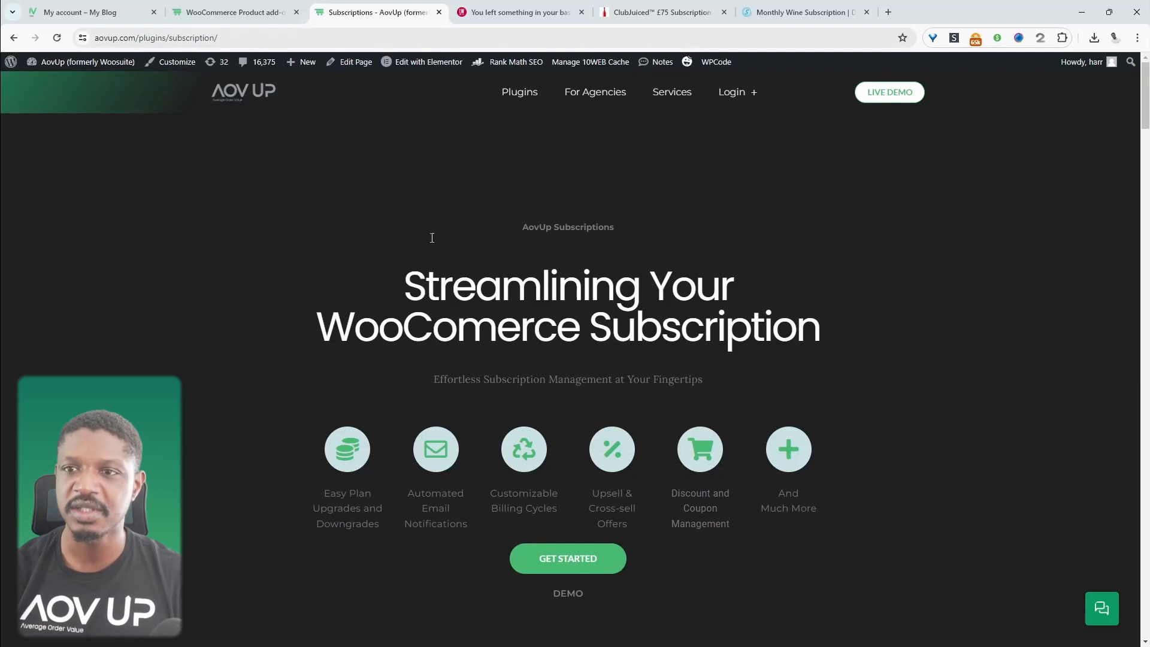
Switch to the WordPress dashboard and start a new WooCommerce product named "Monthly Wine Subscription"
click(77, 12)
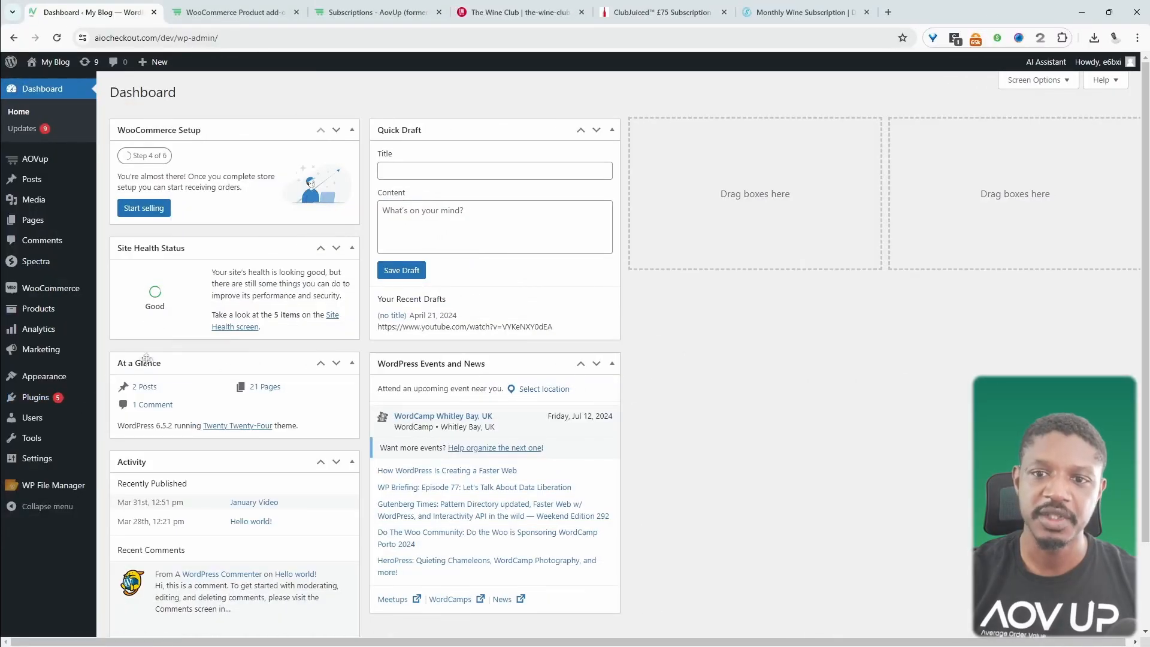
mouse_move(83, 395)
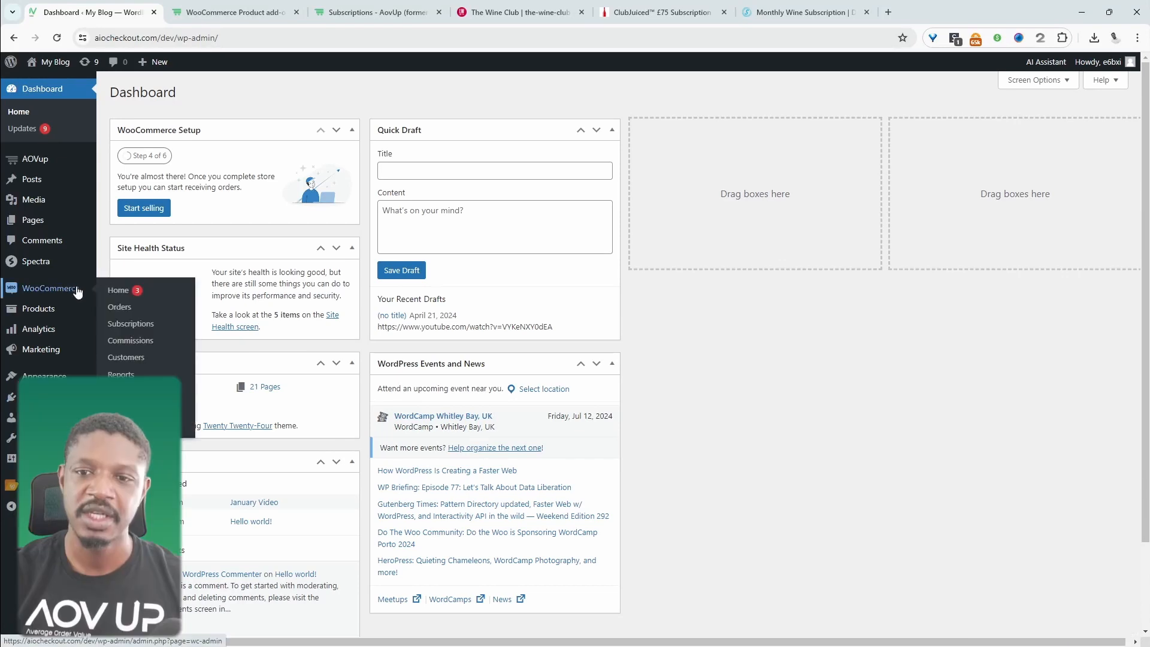
mouse_move(66, 311)
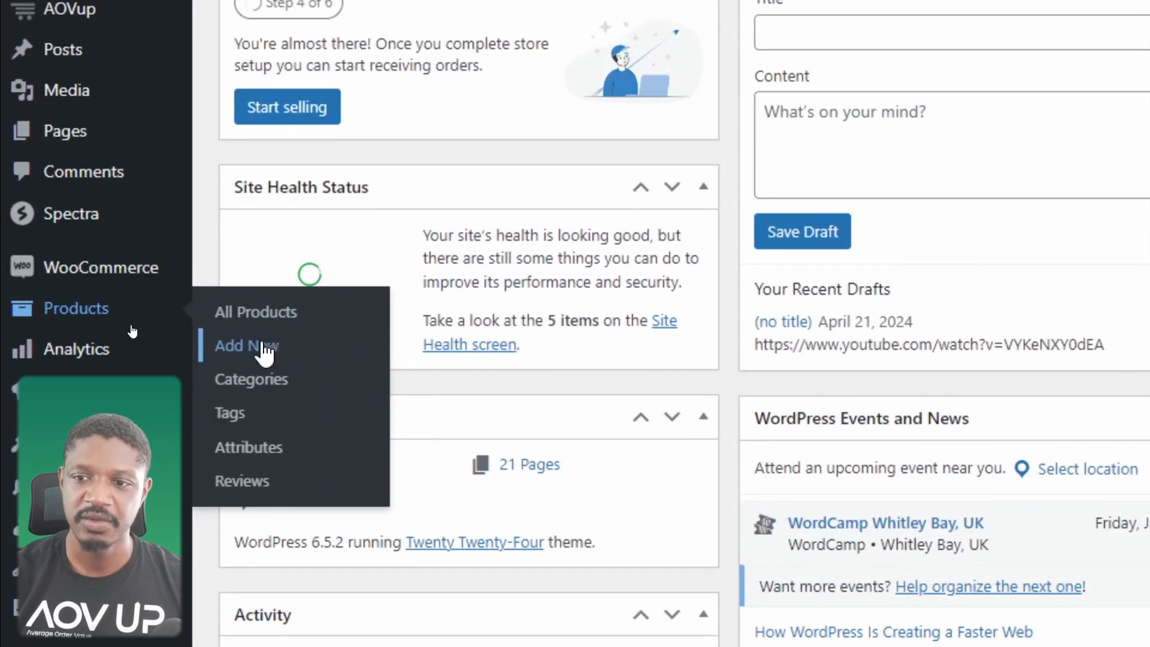
click(264, 347)
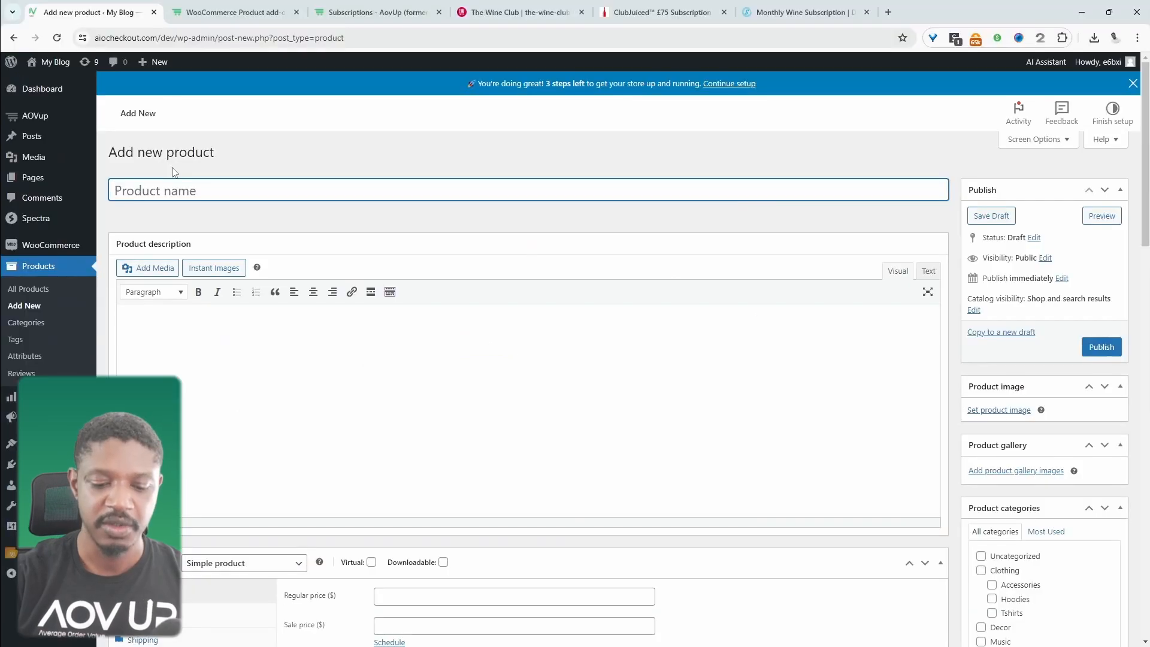
text(Monthly Wine Subscription)
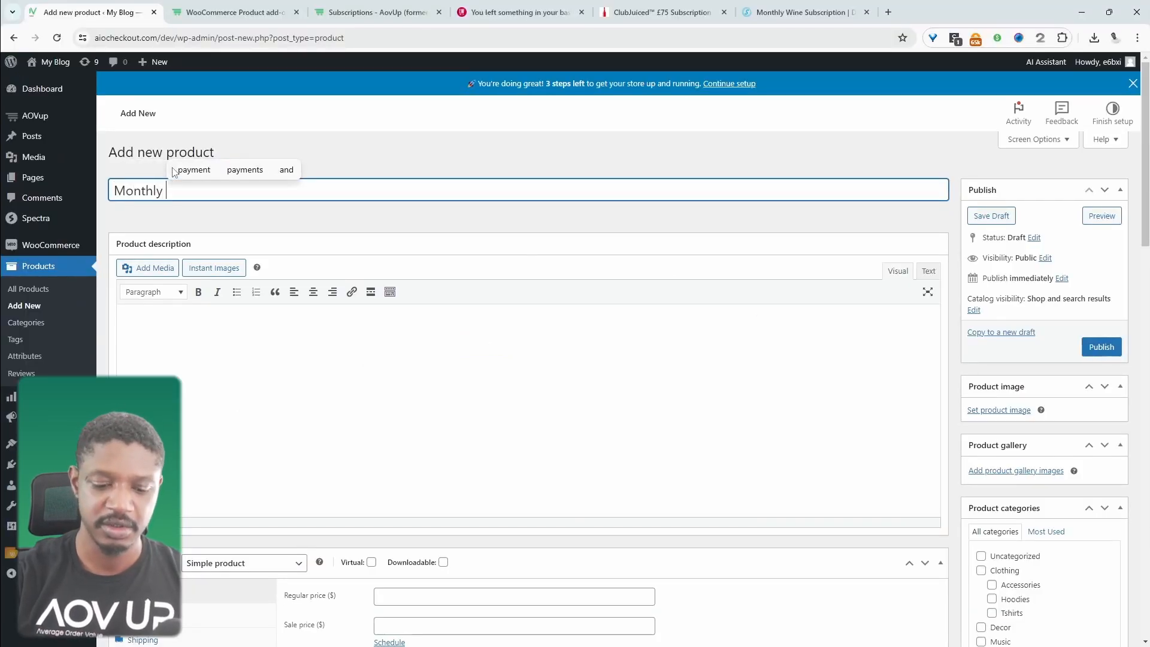
Set the photo of red-capped wine bottles as the product image and set the regular price to 0
click(999, 409)
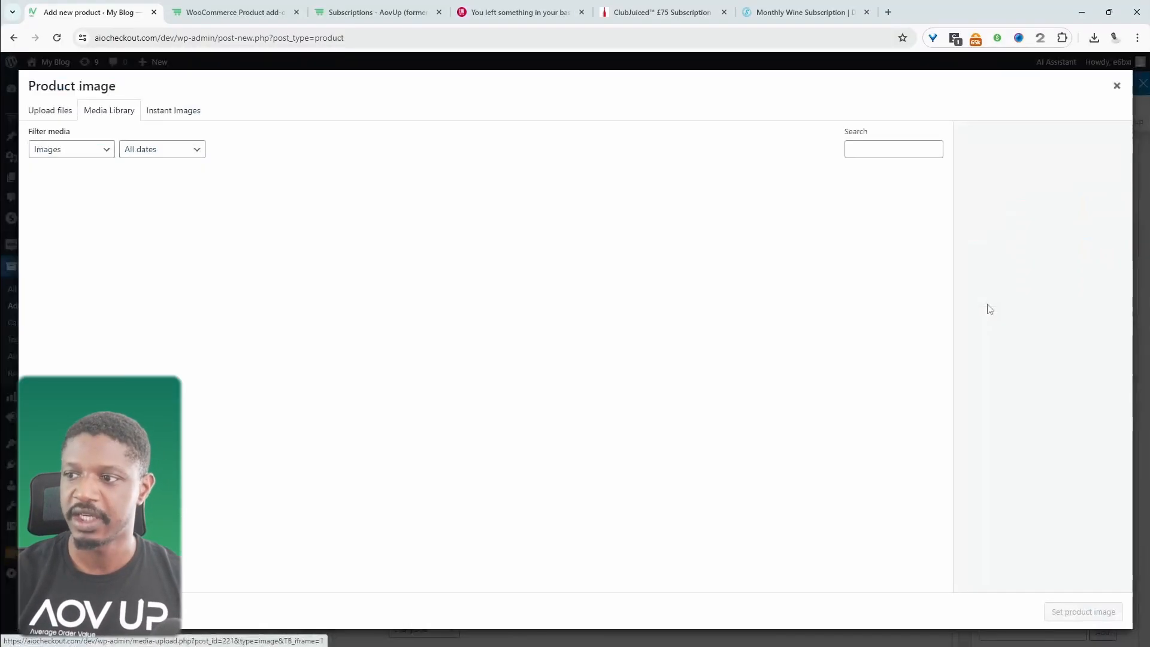
click(1082, 612)
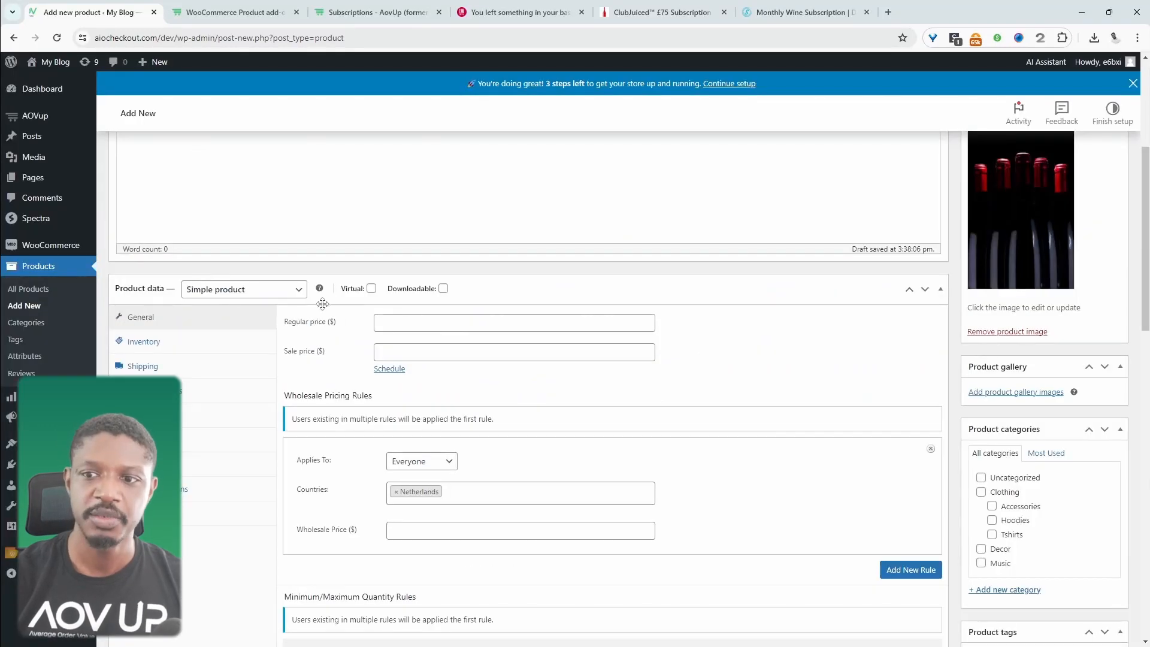
click(391, 324)
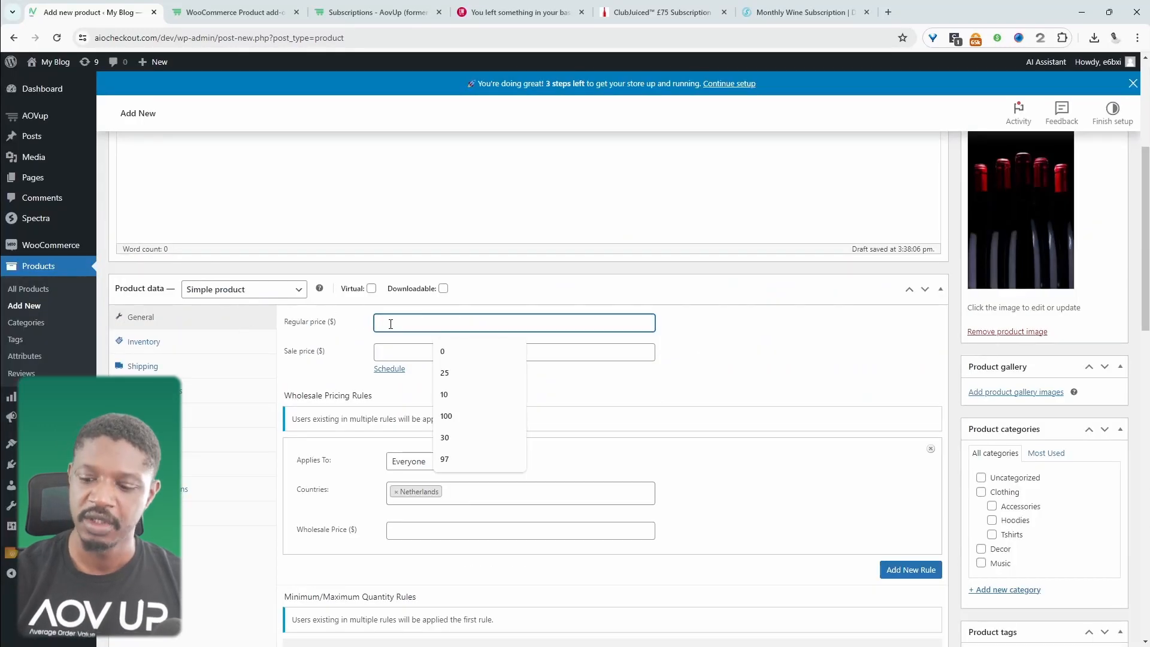
text(0)
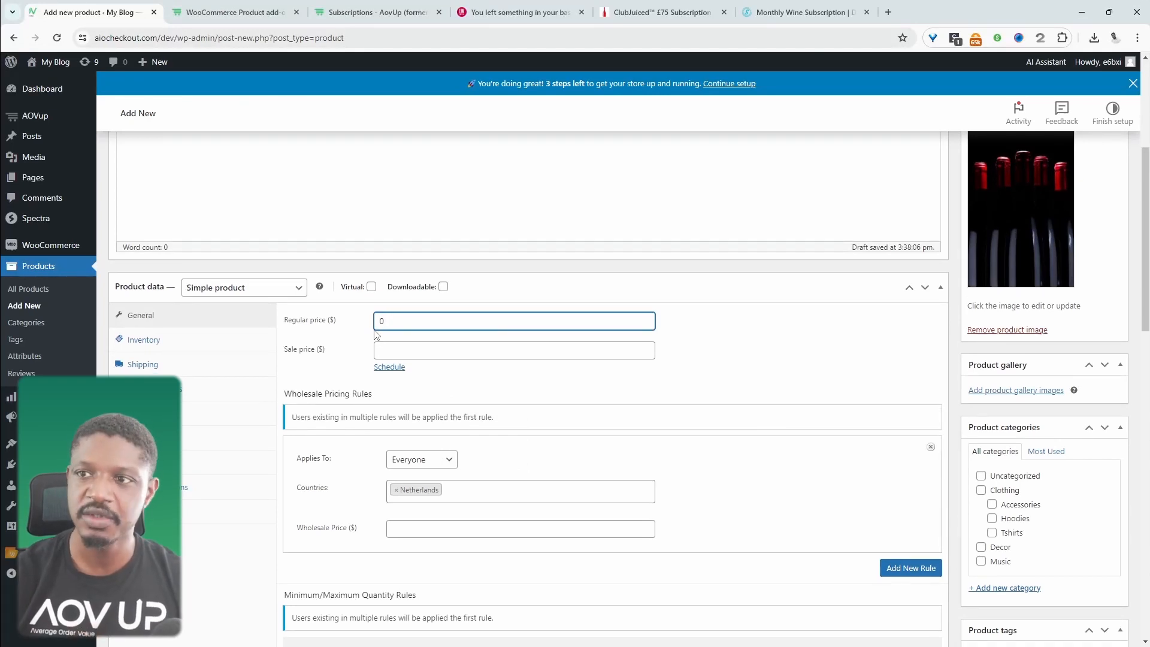
Examine the monthly bottle quantities, their prices and the wine preferences on the Laithwaites Wine Club page
click(479, 12)
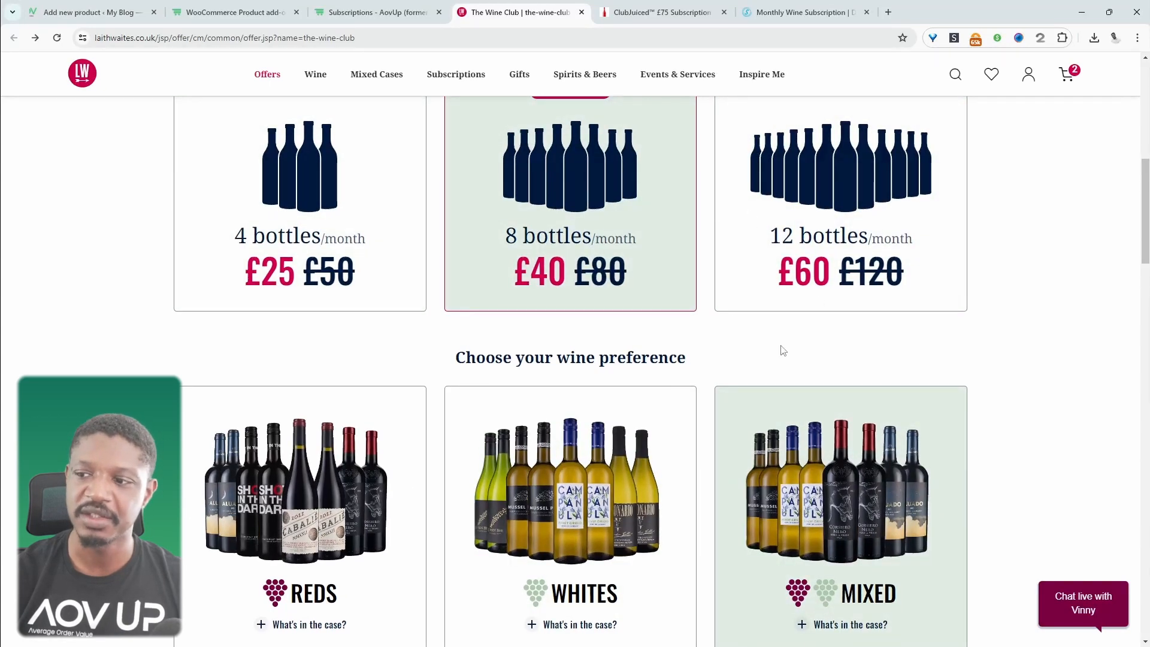
scroll(773, 335, down, 2)
scroll(569, 180, up, 2)
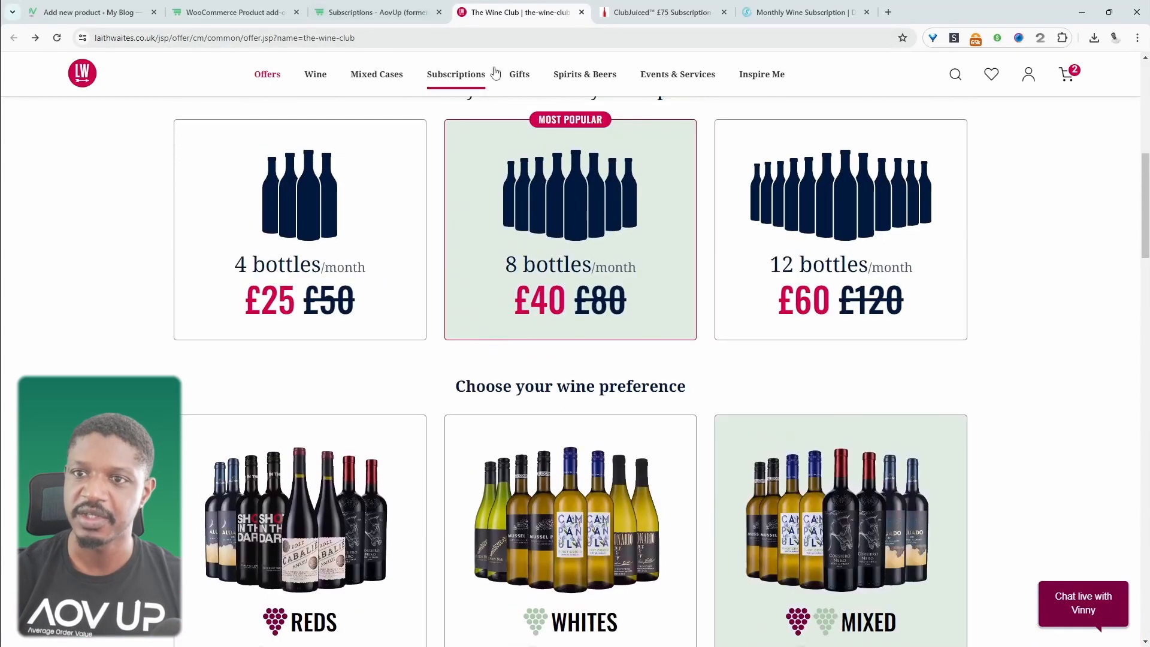
Return to the new product and add a product category named "Wine" to it
click(90, 12)
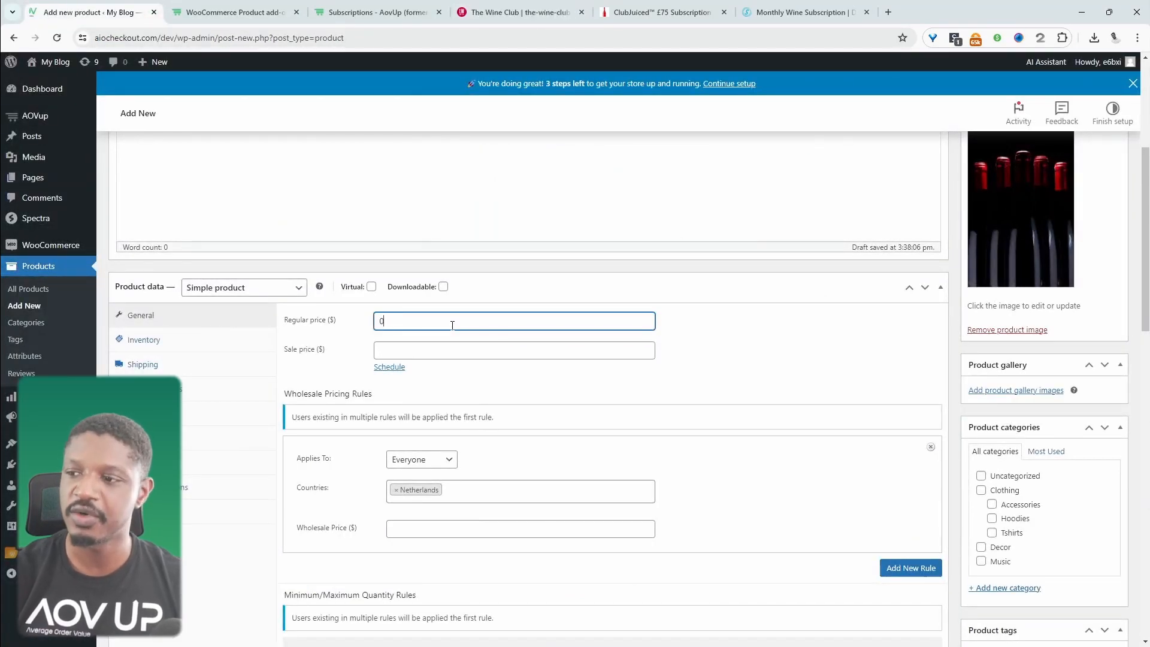
click(1002, 588)
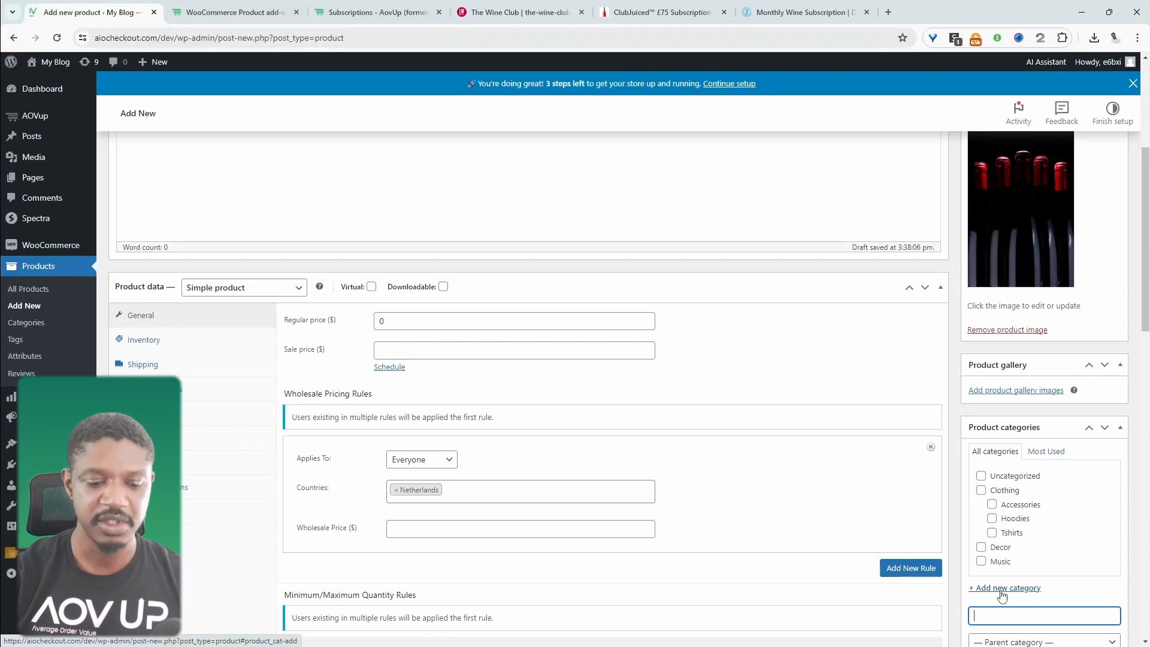
text(Wine)
key(Return)
Publish the Monthly Wine Subscription product
scroll(1030, 389, up, 3)
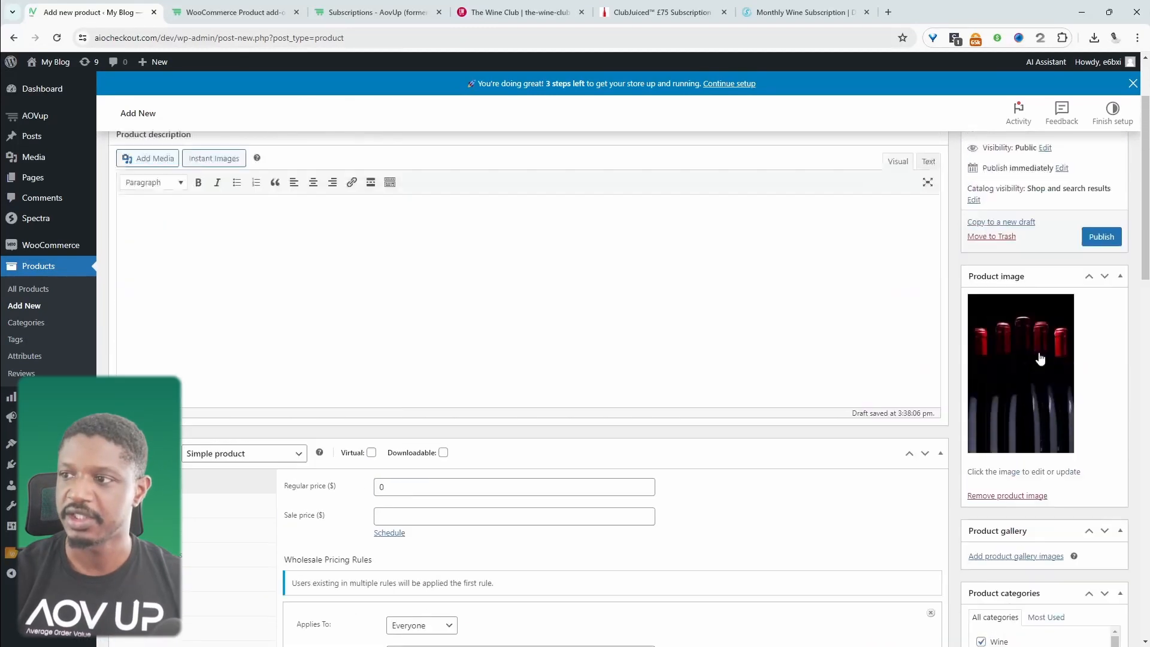
scroll(1040, 358, up, 2)
click(1100, 298)
click(674, 113)
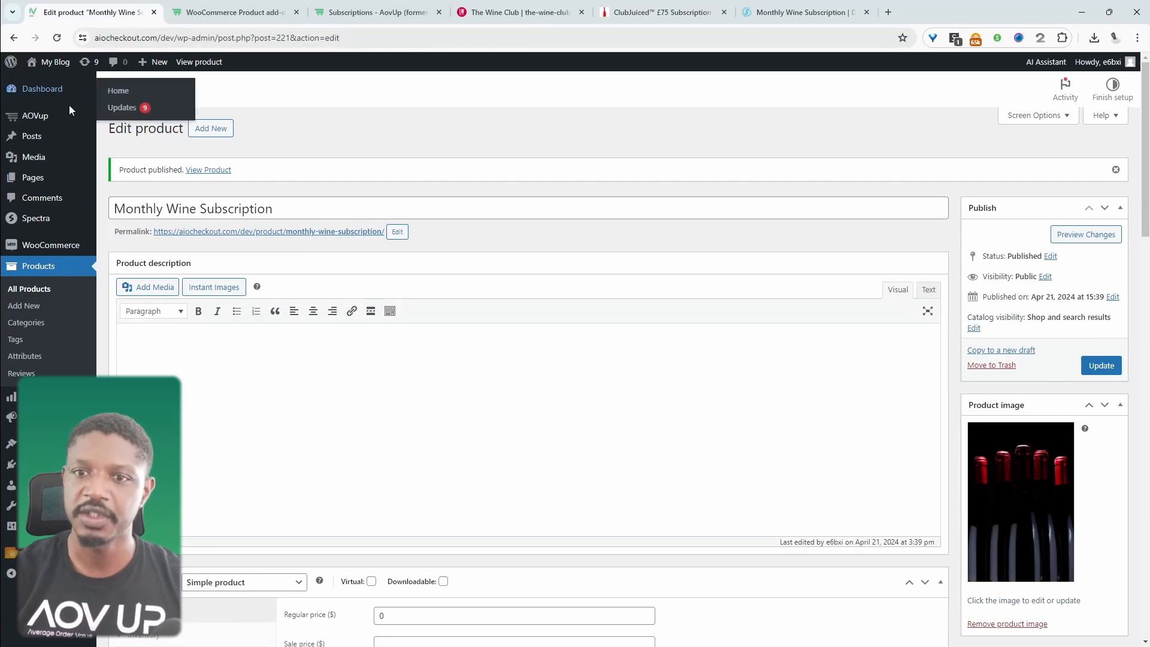
Open the AOVup Product Addons settings page
mouse_move(61, 116)
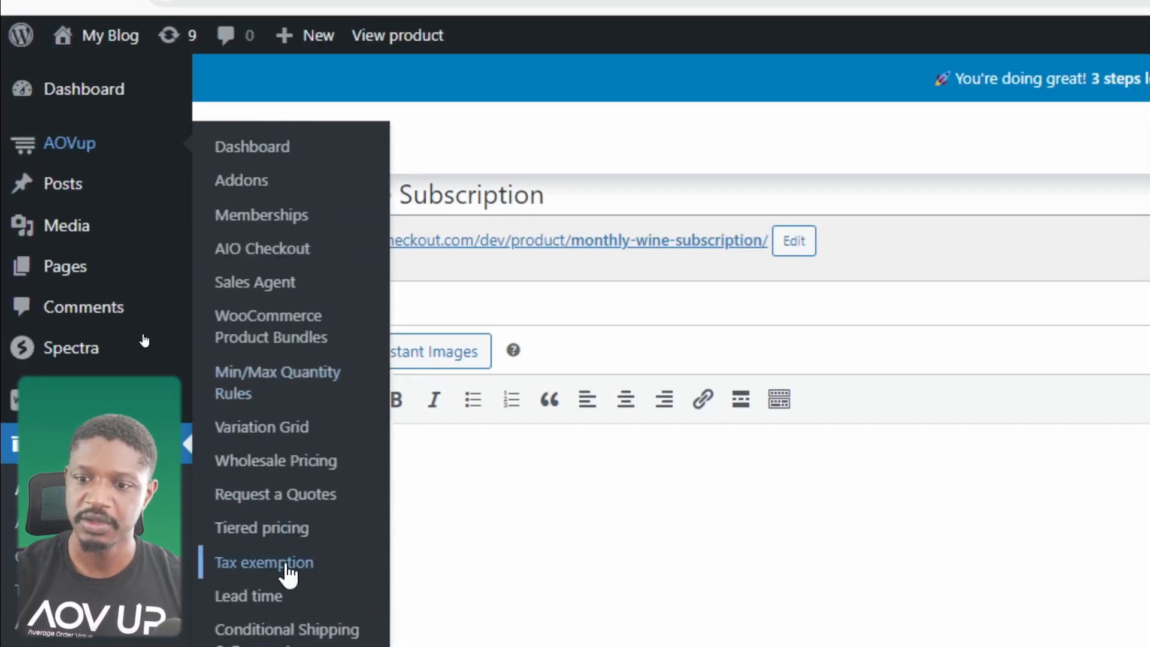
scroll(289, 577, down, 3)
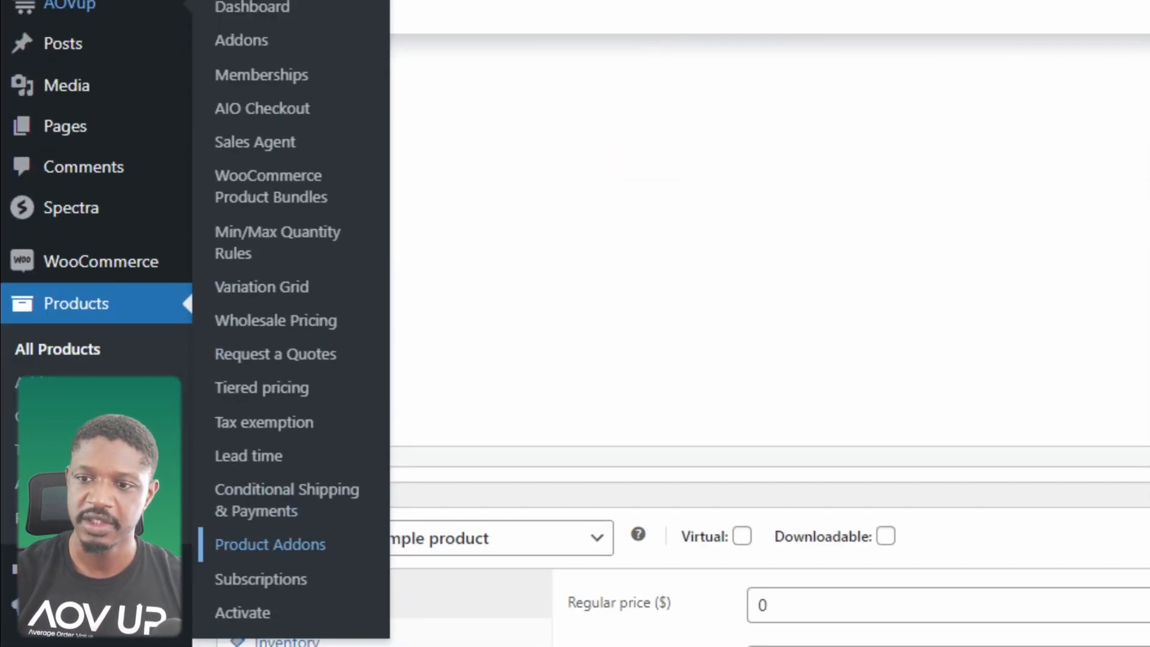
click(270, 544)
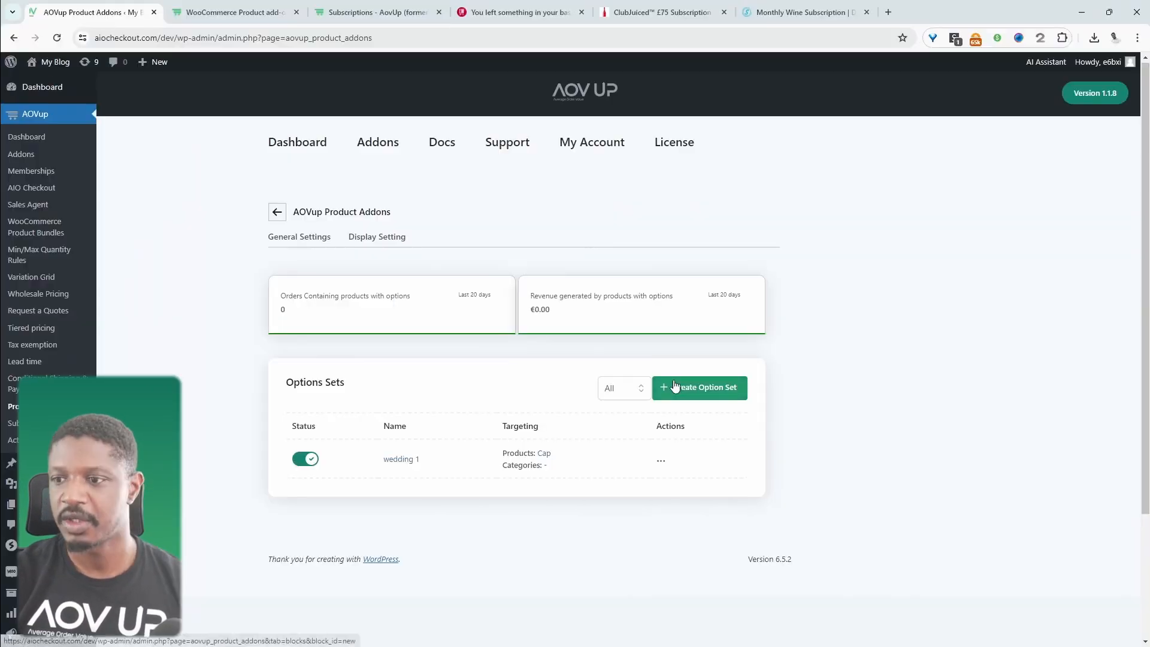
Create a new option set named "Wine Club"
click(676, 388)
click(372, 352)
text(Wine )
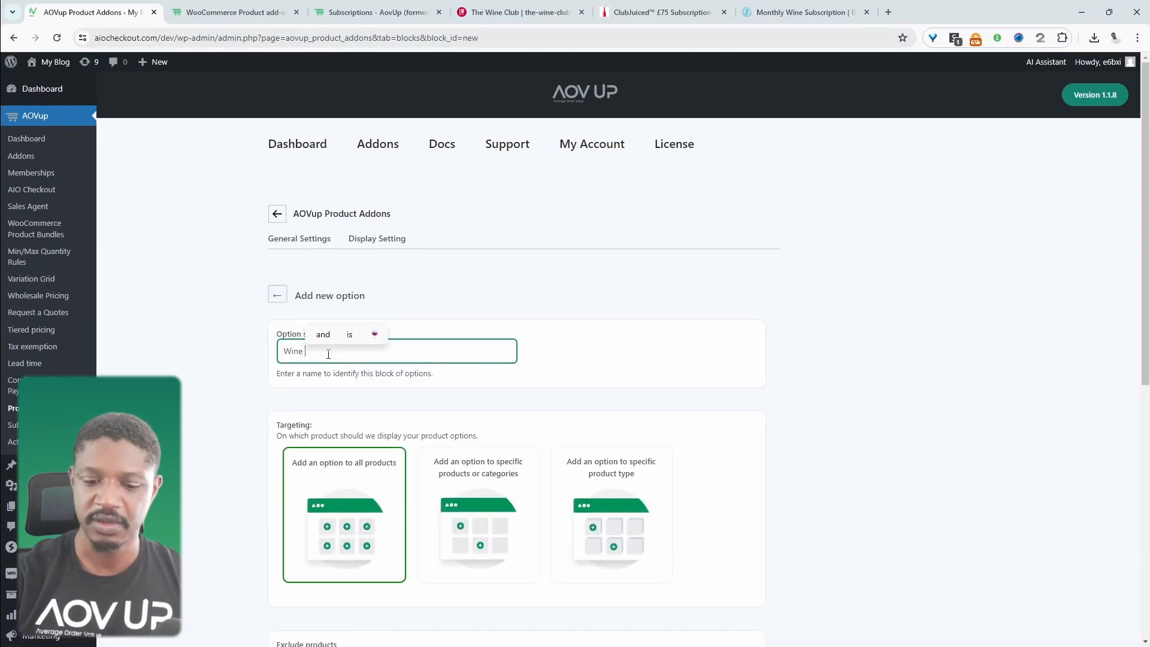
text(Club)
Target the option set to specific products or categories and choose the Monthly Wine Subscription product
scroll(457, 398, down, 2)
click(461, 395)
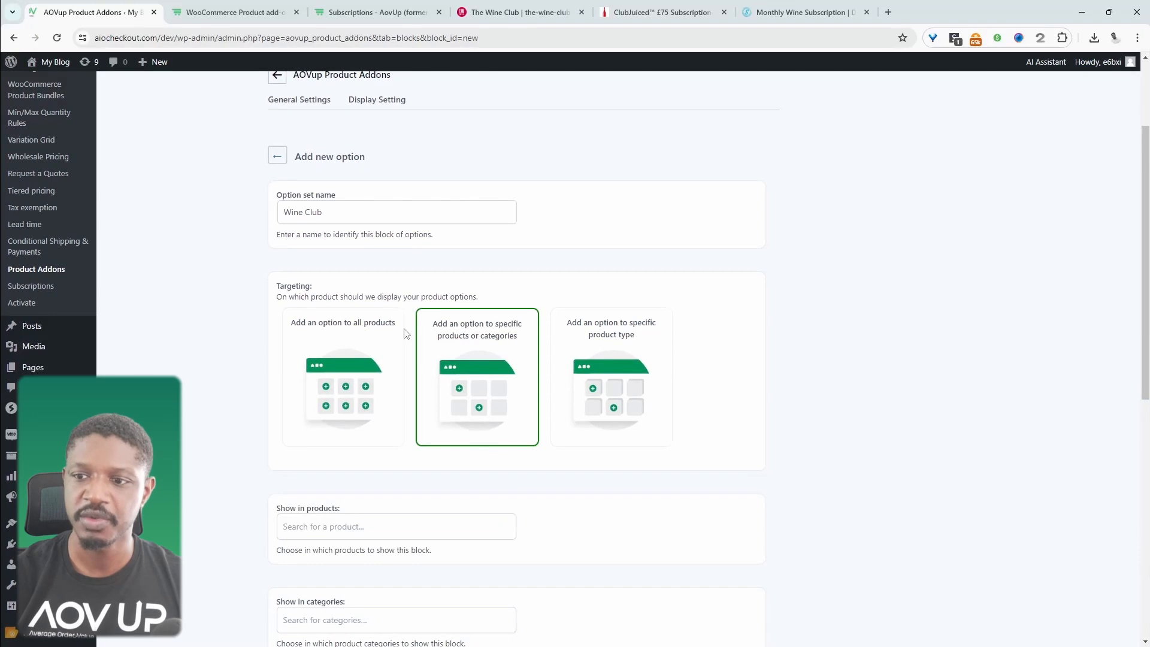
click(374, 526)
text(mon)
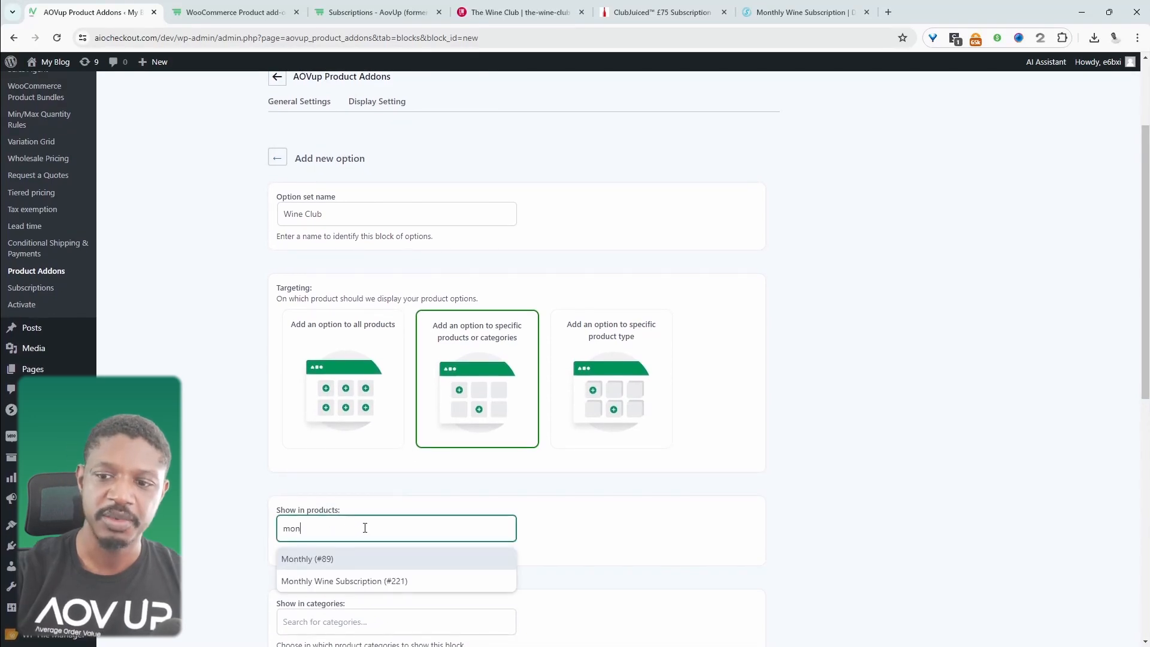
click(378, 580)
Add a Label or image option titled "How many bottles would you like per month?", copying the heading from the Laithwaites Wine Club page
scroll(628, 546, down, 1)
scroll(634, 550, down, 7)
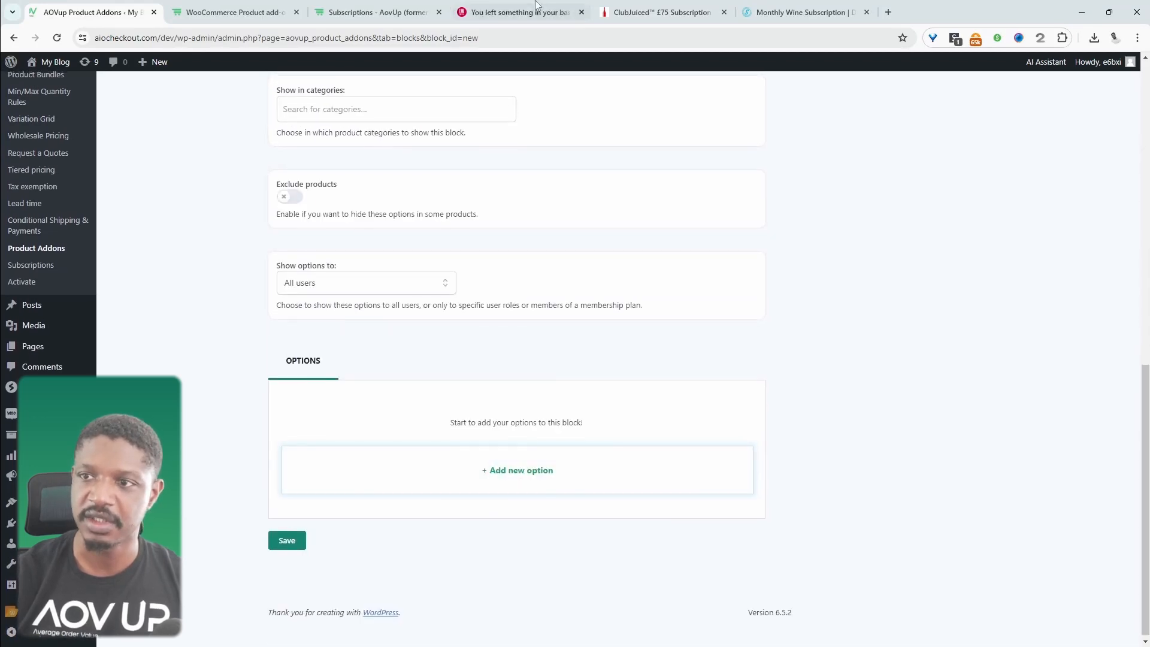
click(515, 12)
scroll(626, 257, up, 4)
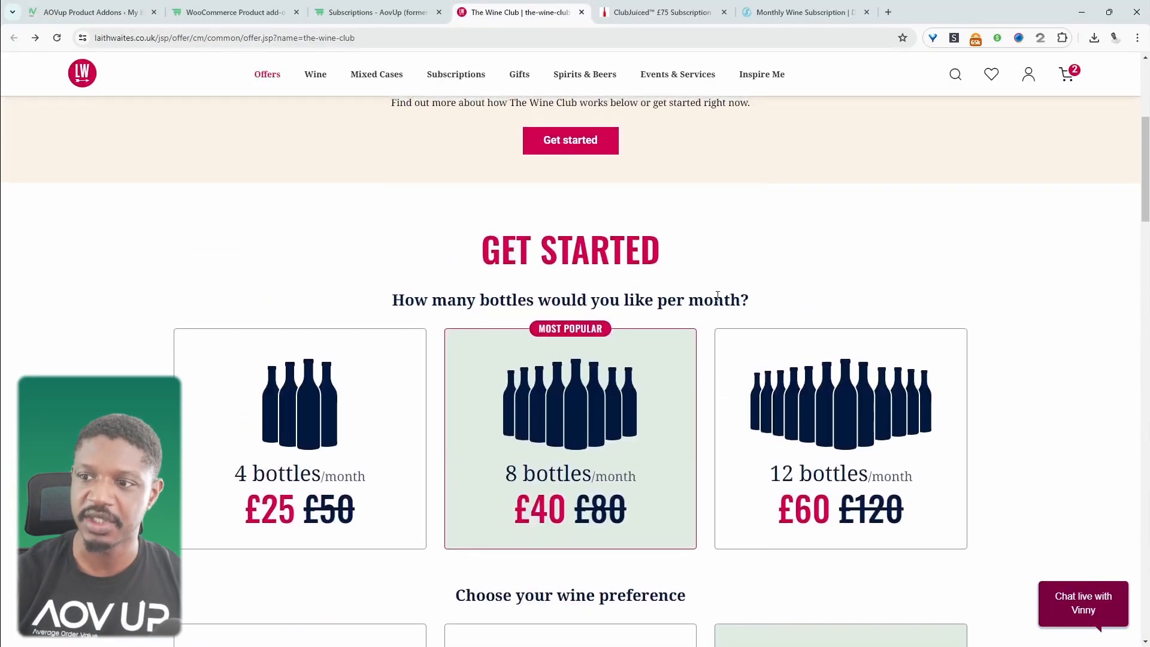
drag(757, 302, 397, 300)
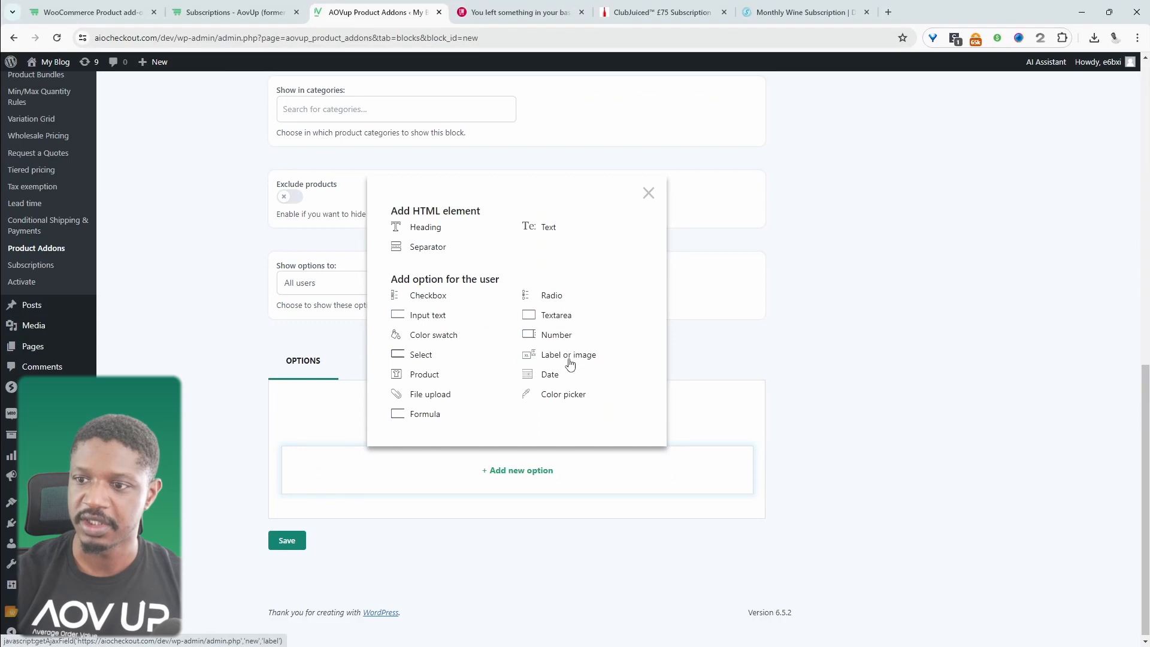
click(594, 366)
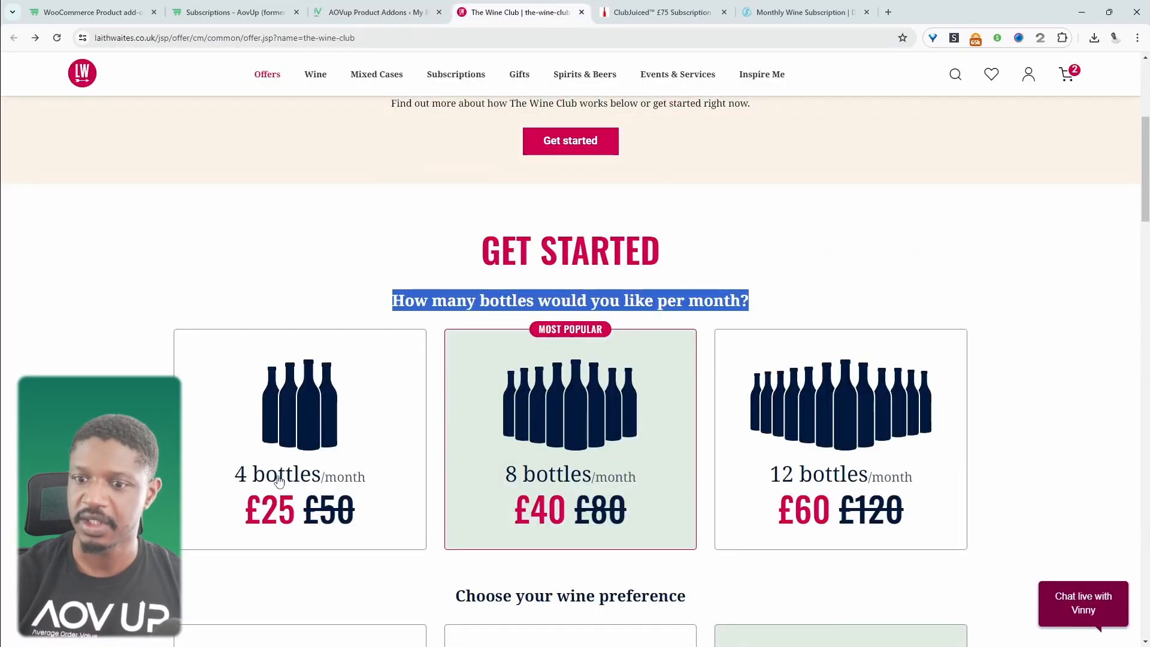
right_click(592, 404)
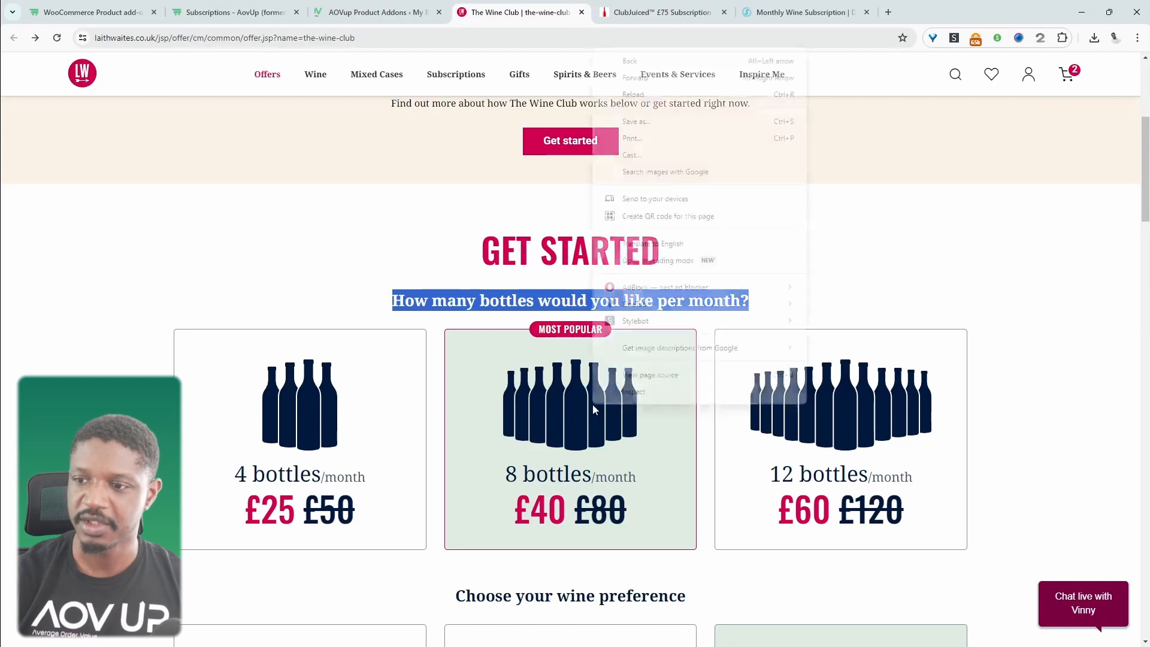
right_click(556, 415)
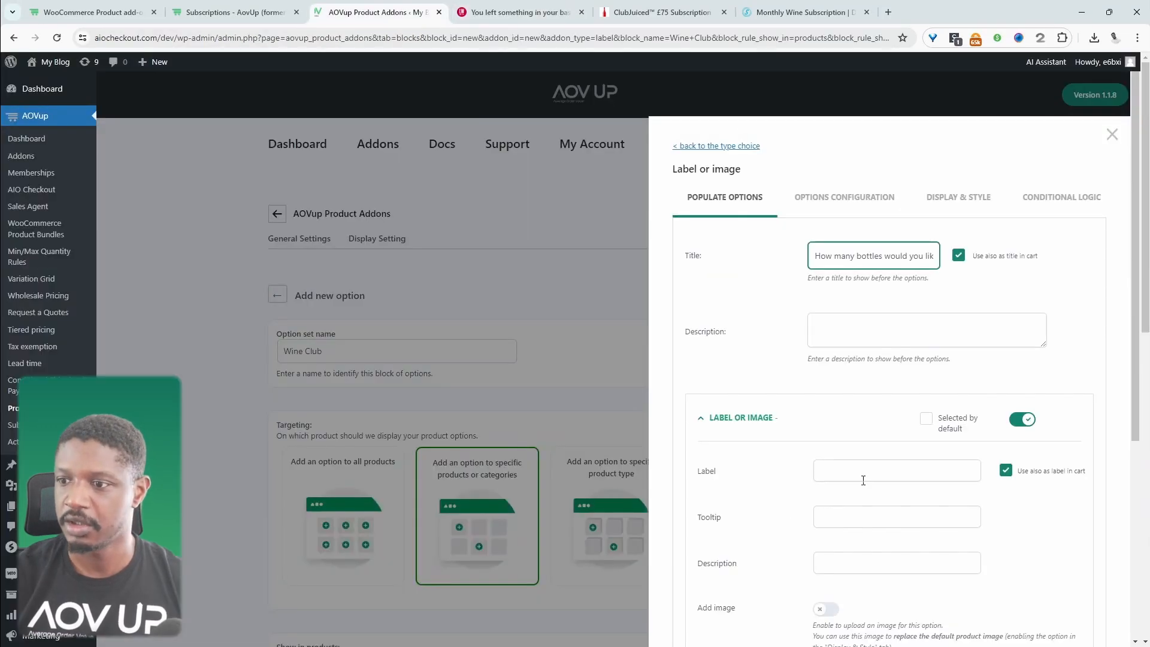
Label the first choice "8 bottles" and give it the eight-bottle silhouette image
click(863, 480)
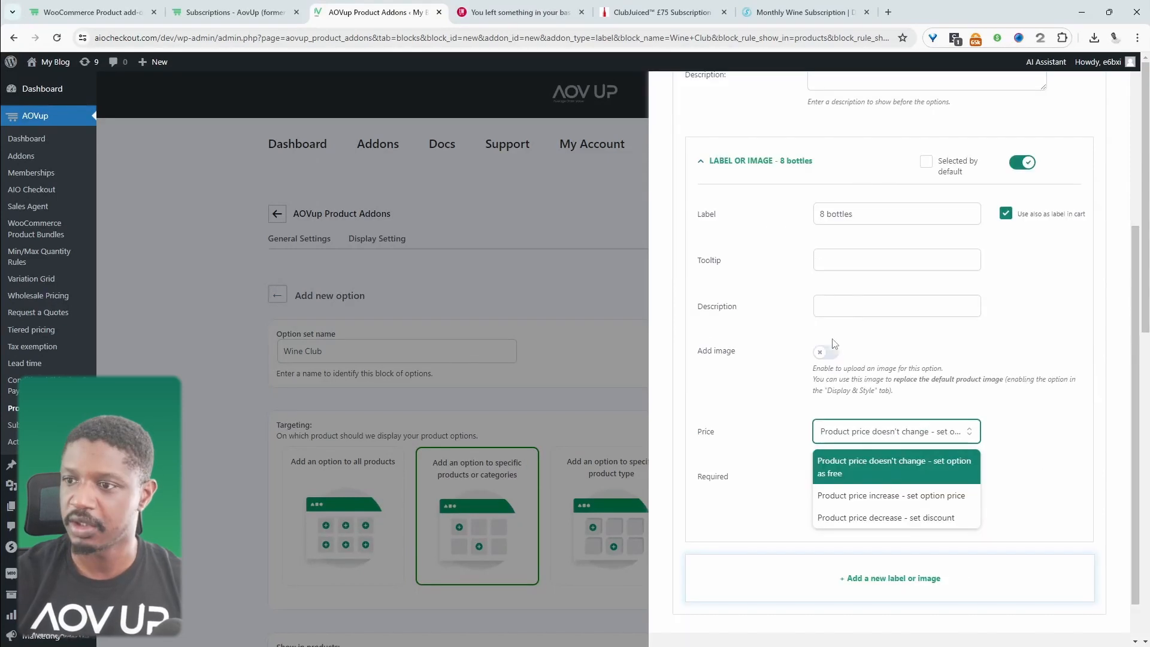
click(830, 352)
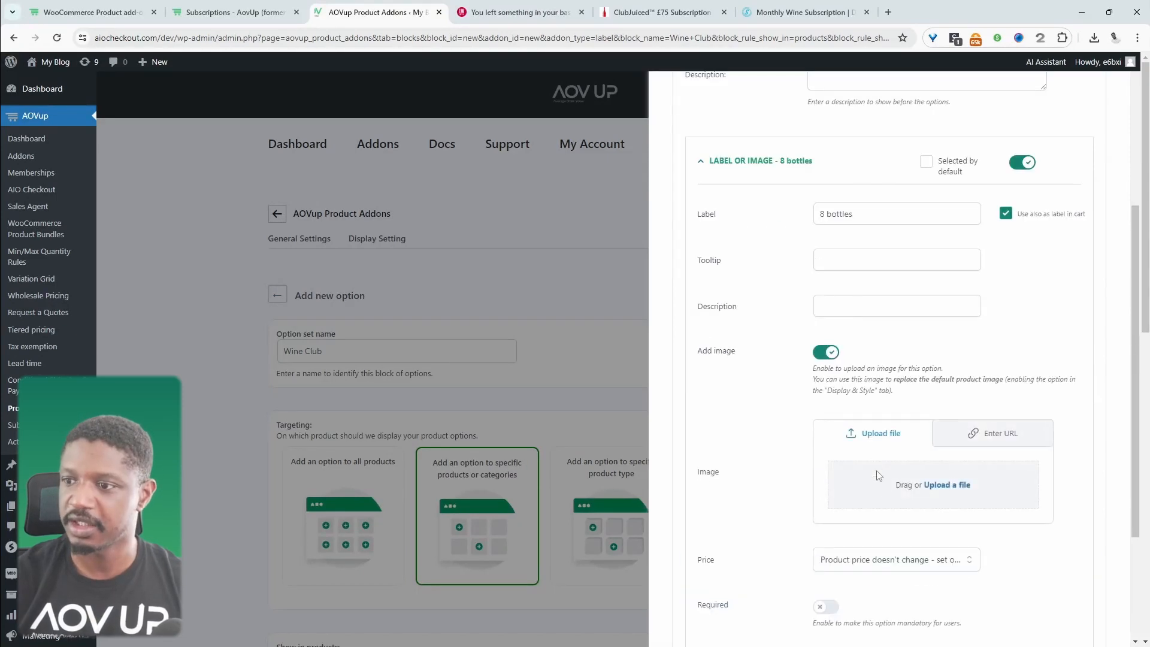
click(965, 490)
click(563, 333)
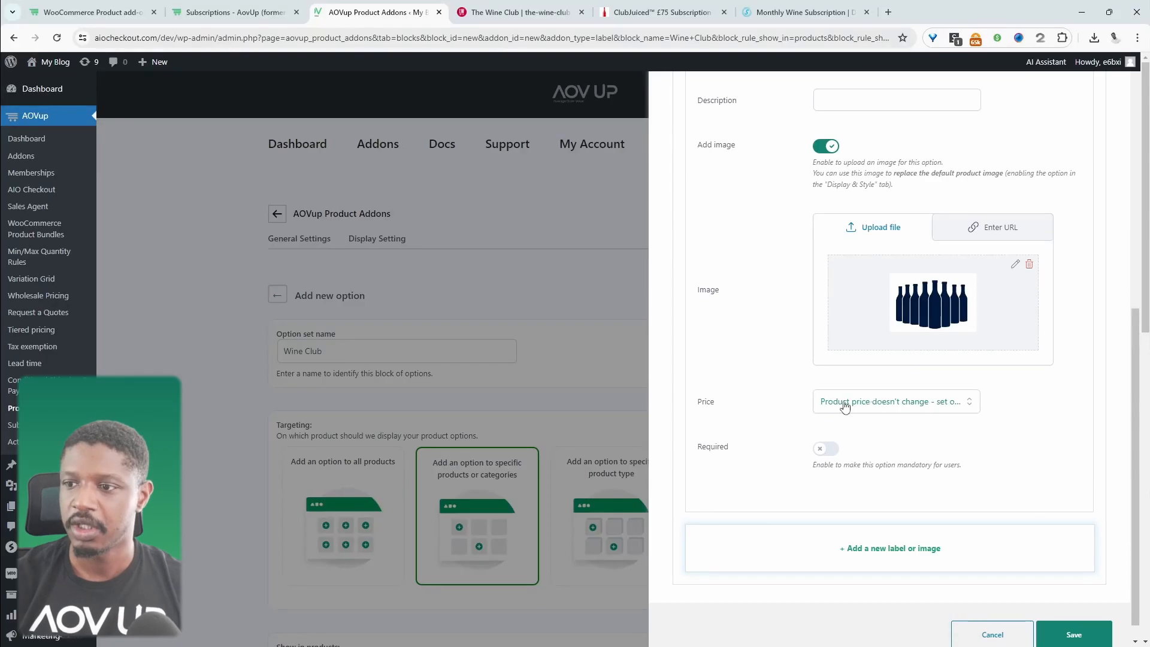
Make the 8 bottles choice increase the product price by a regular fixed amount of 35
click(829, 404)
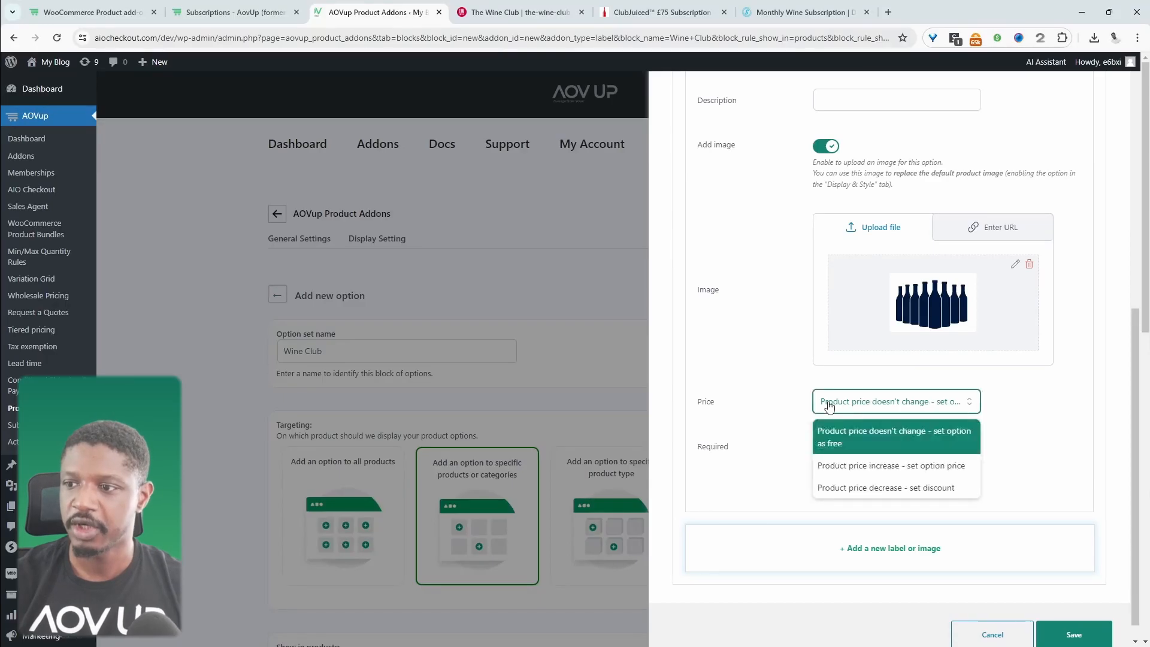
click(863, 466)
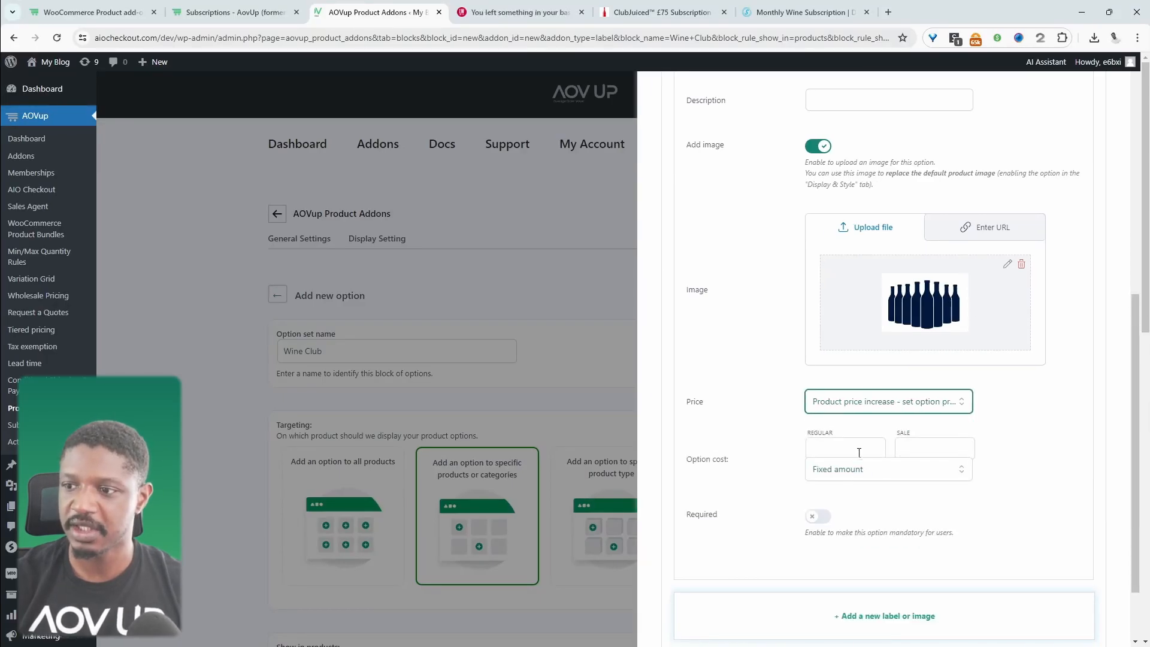
click(857, 449)
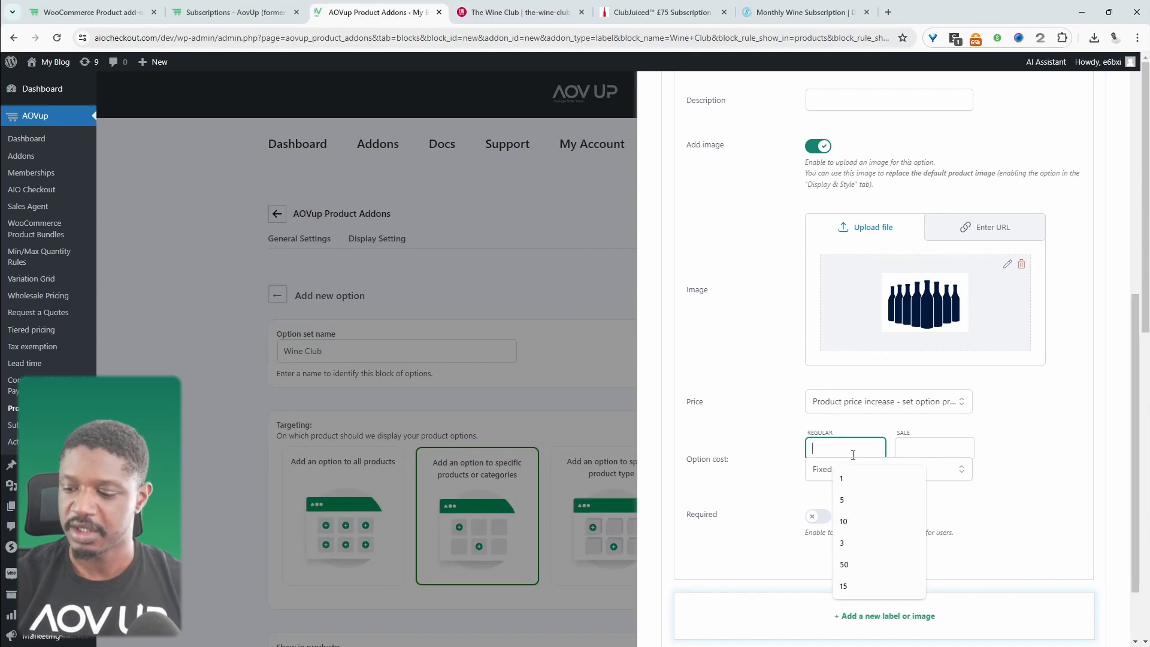
text(35)
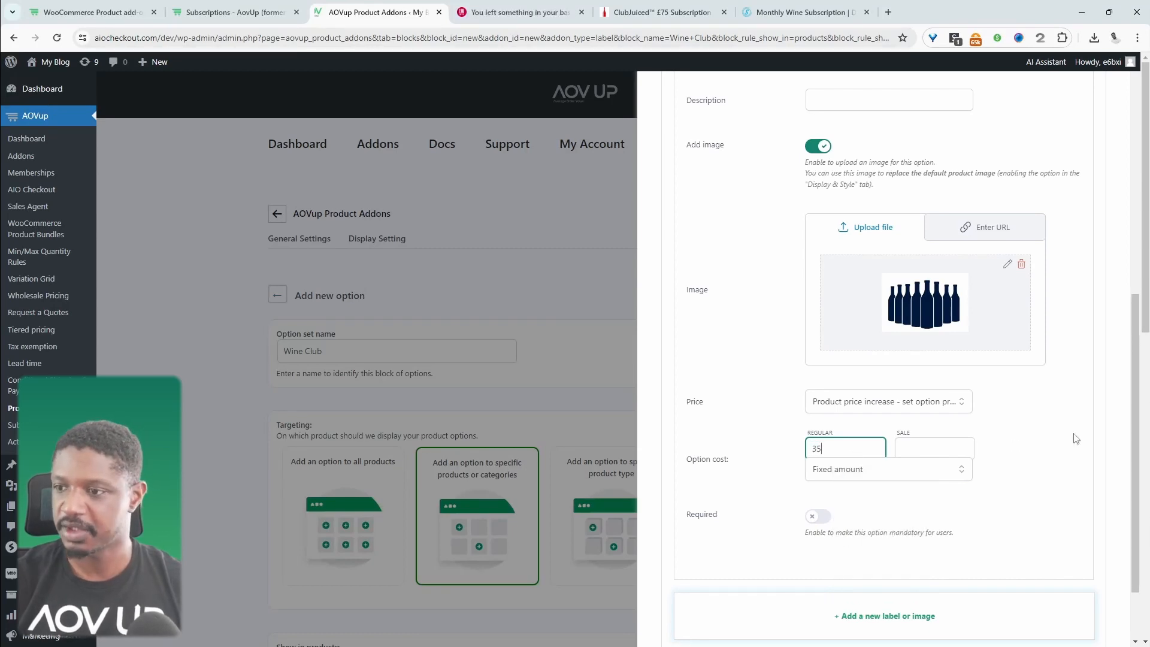
Add a second choice labelled "12 bottles" with the twelve-bottle silhouette image
scroll(838, 569, down, 1)
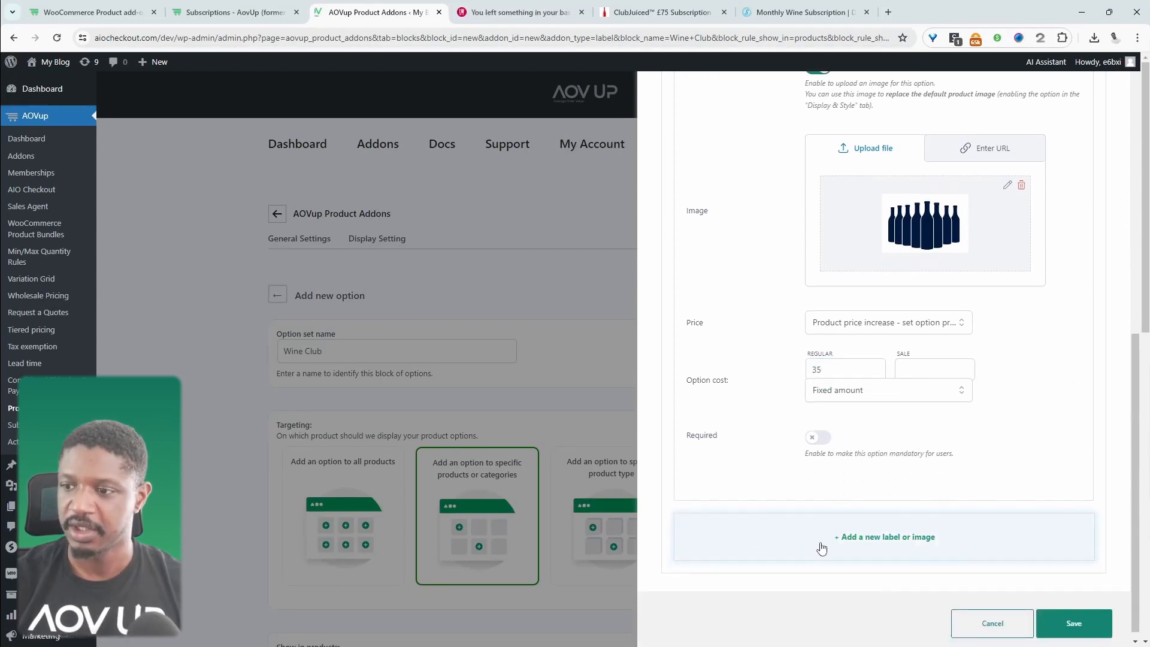
click(821, 544)
scroll(804, 404, down, 4)
click(821, 398)
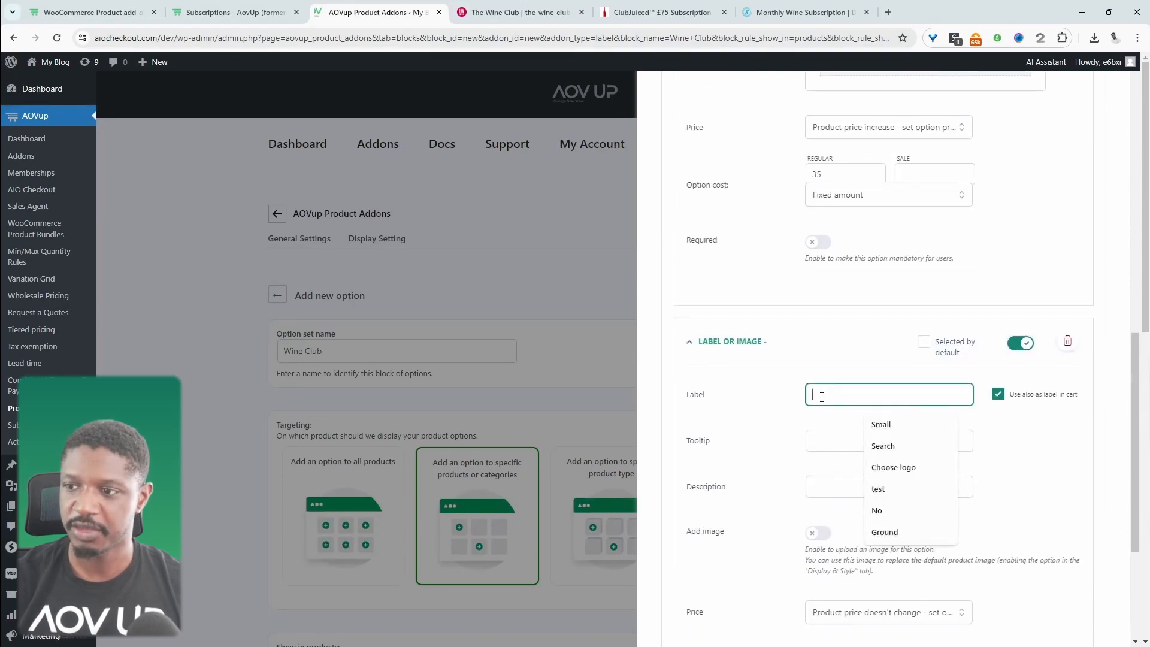
text(12 bottles)
scroll(821, 390, down, 3)
click(818, 378)
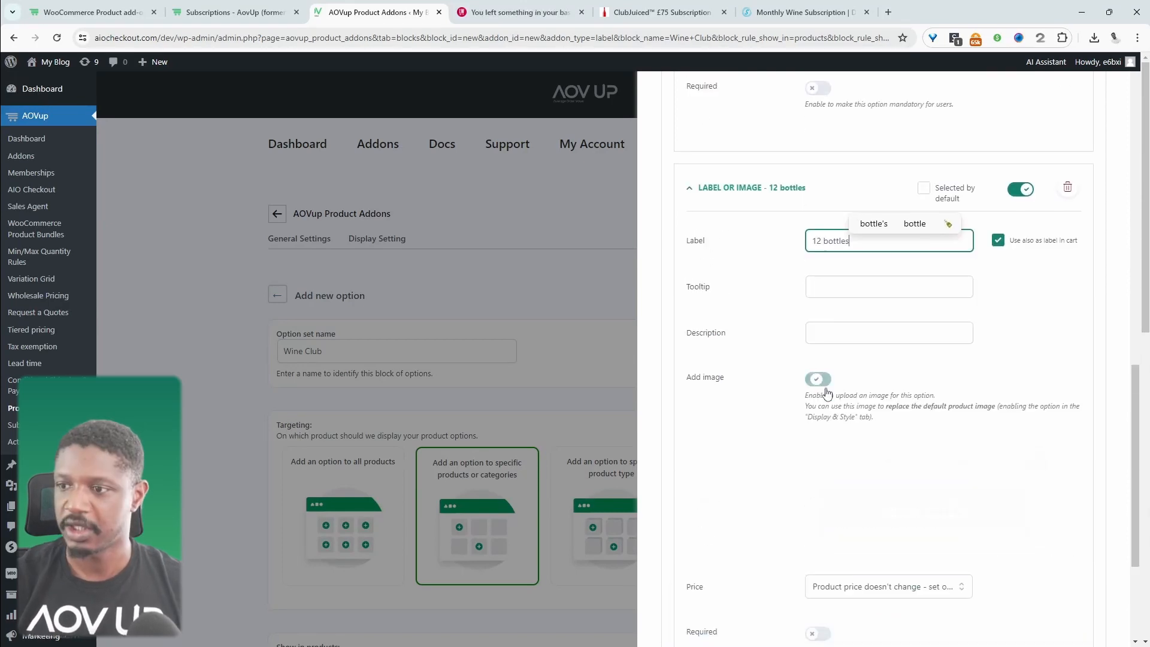
click(874, 473)
click(64, 205)
scroll(874, 419, down, 4)
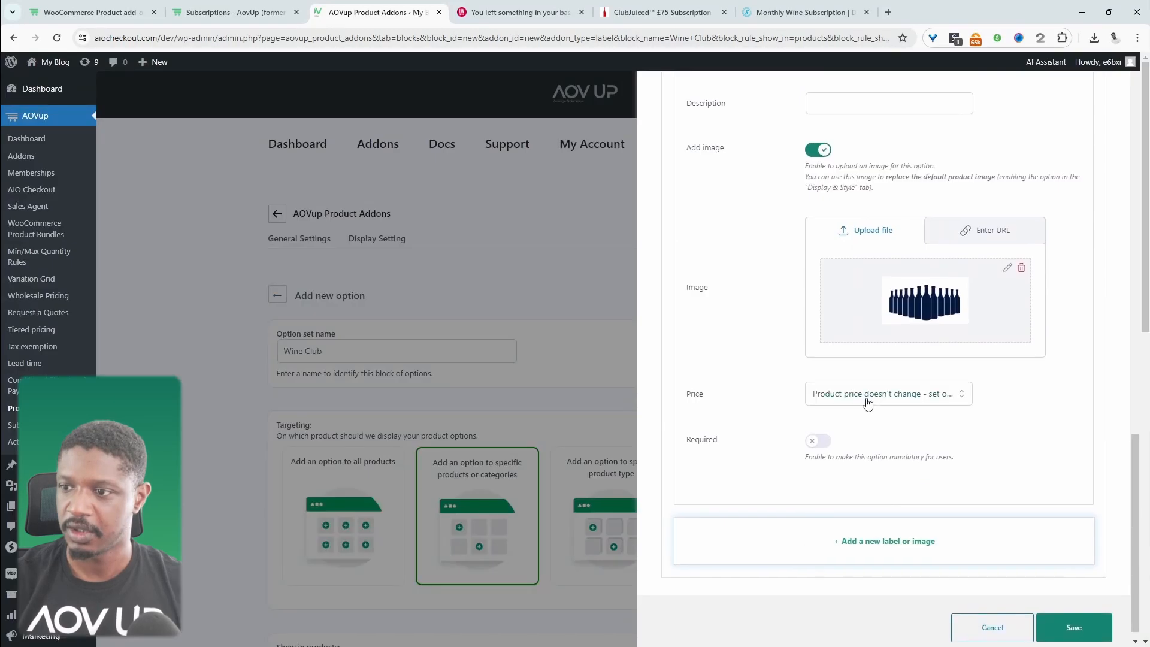
Make the 12 bottles choice increase the product price by a regular fixed amount of 55 and save the option
click(880, 393)
click(864, 456)
click(862, 444)
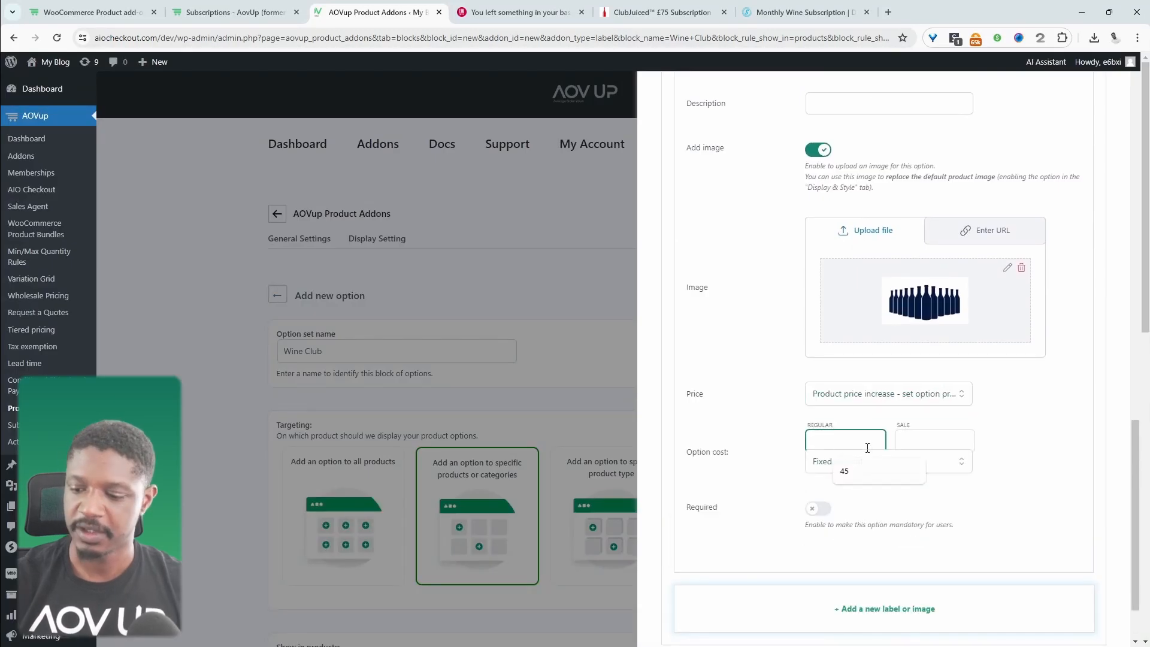
text(55)
scroll(1076, 423, down, 2)
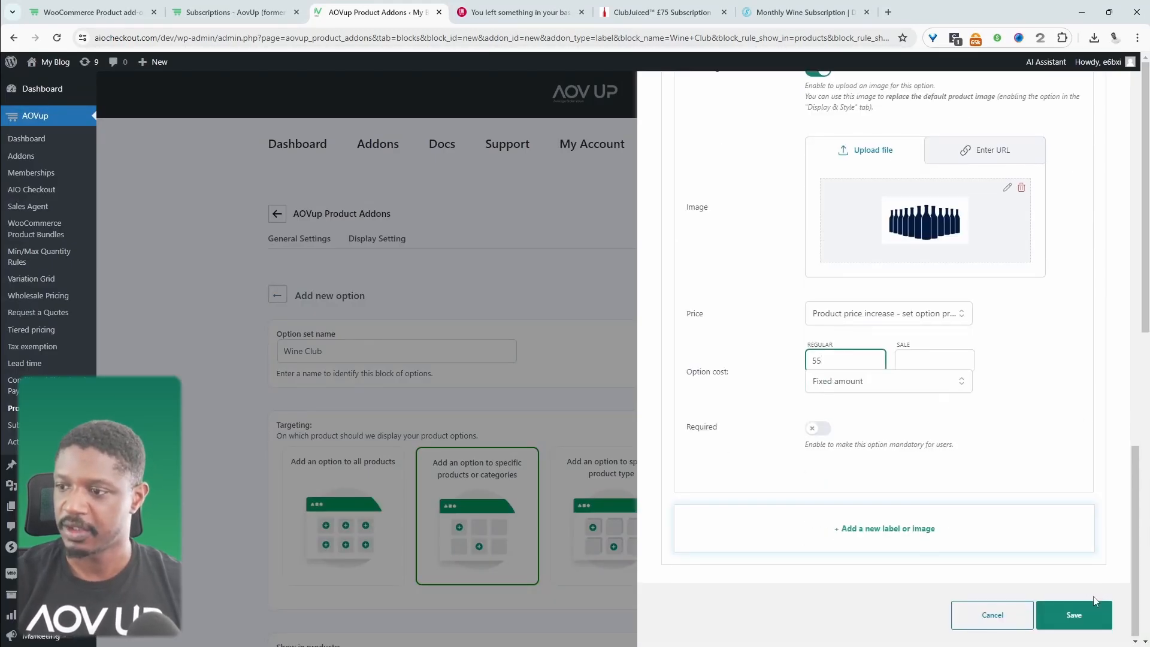
click(1072, 614)
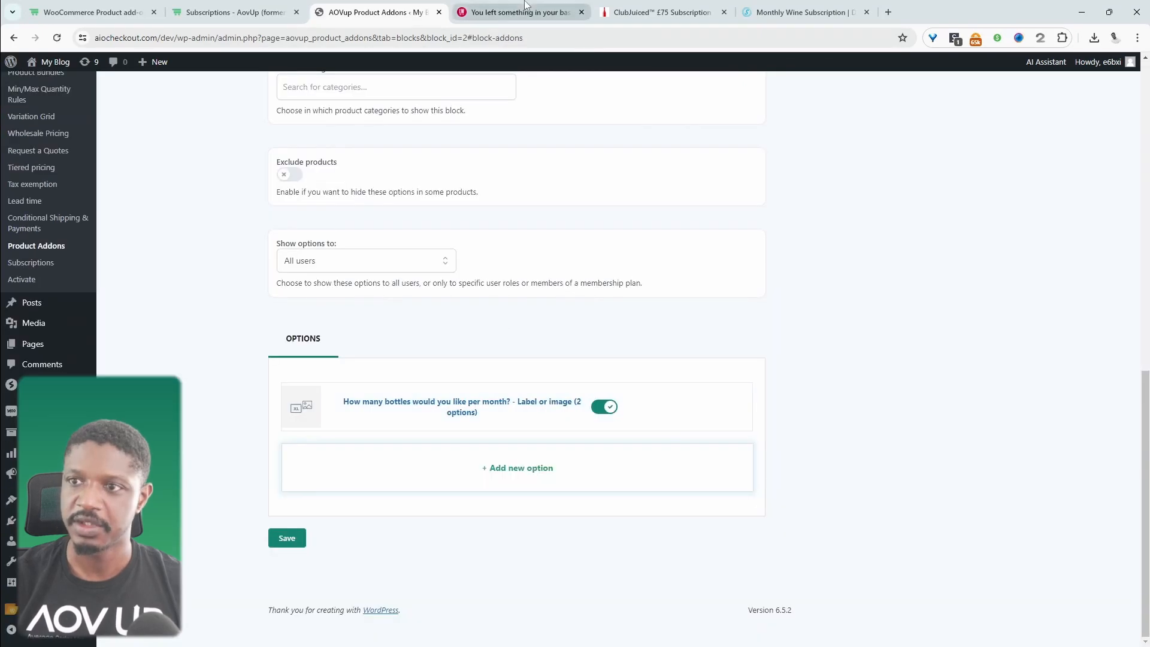
Add another Label or image option titled "Choose your wine preference", copying that heading from the Laithwaites Wine Club page
click(515, 12)
scroll(639, 428, down, 4)
drag(691, 376, 451, 365)
key(ctrl+c)
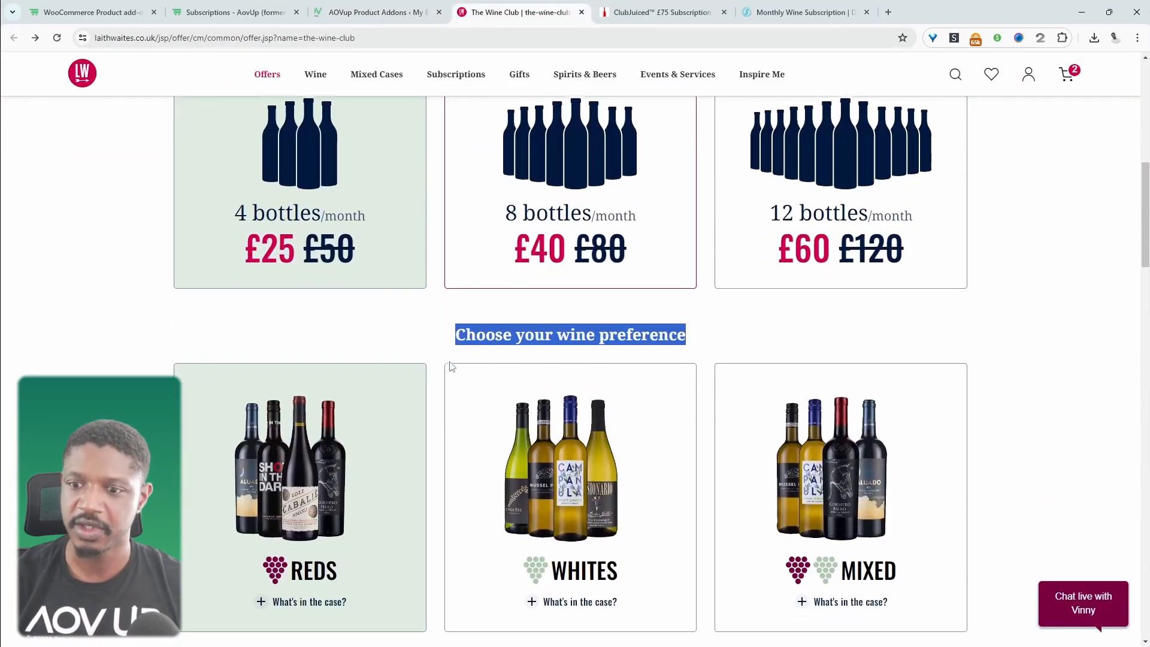
key(ctrl+shift+Tab)
click(533, 470)
click(566, 357)
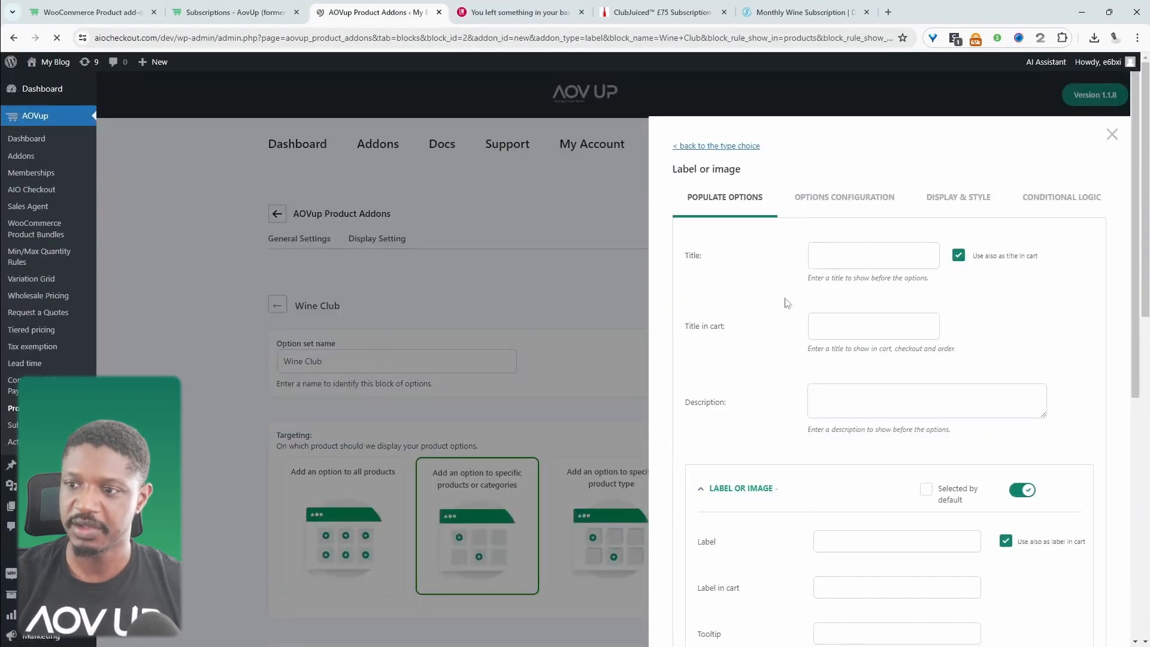
click(837, 256)
key(ctrl+v)
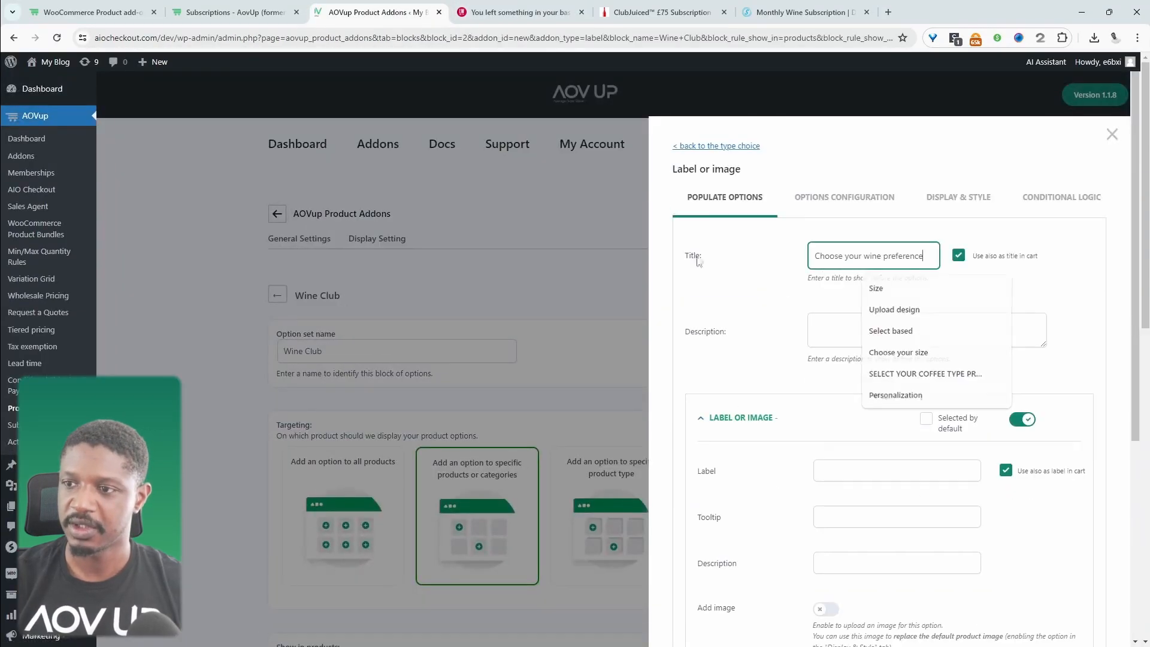
Label the first wine preference "Reds" and give it a wine bottle image
scroll(851, 312, down, 3)
click(888, 282)
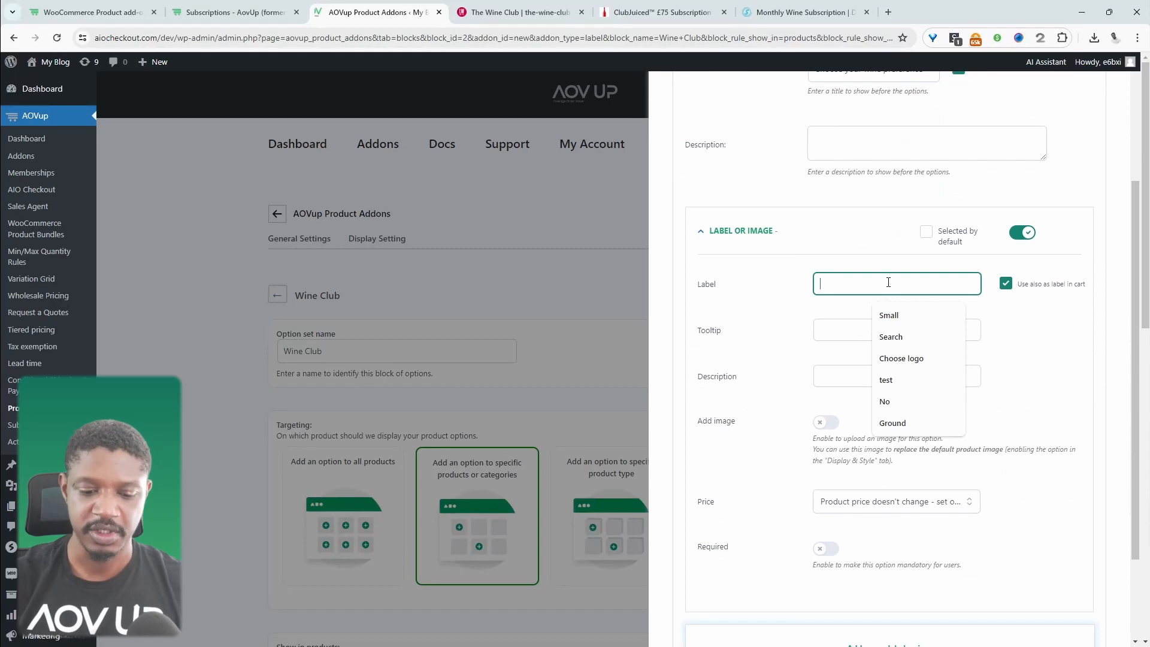
text(Reds)
click(826, 422)
scroll(917, 490, down, 1)
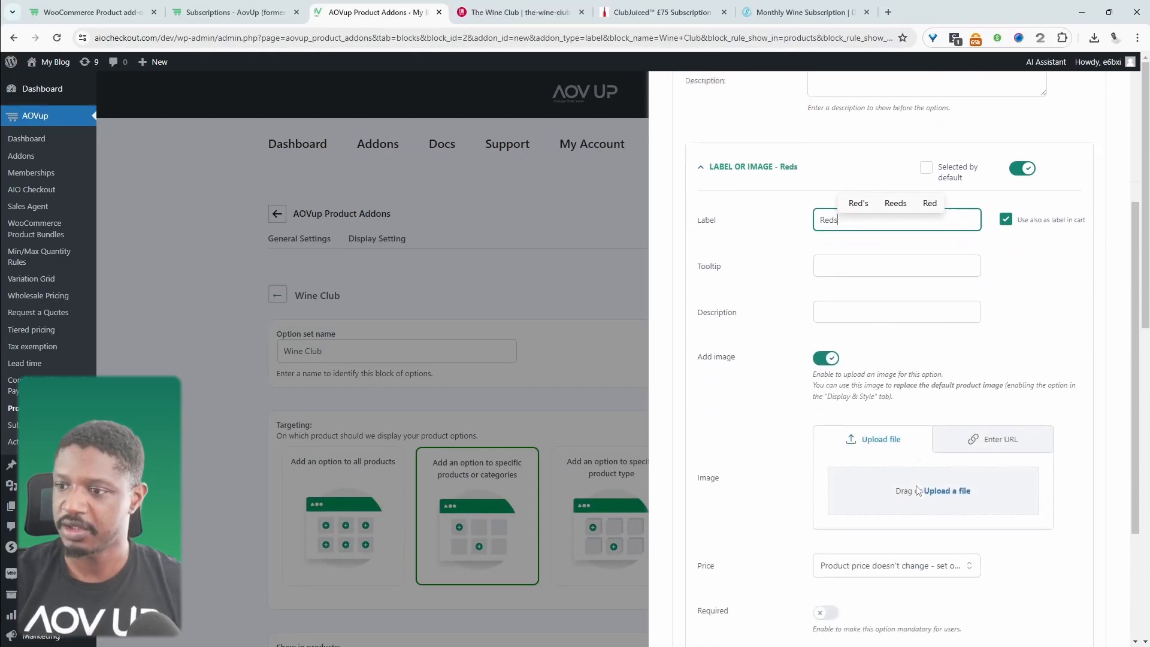
scroll(917, 490, down, 2)
click(934, 380)
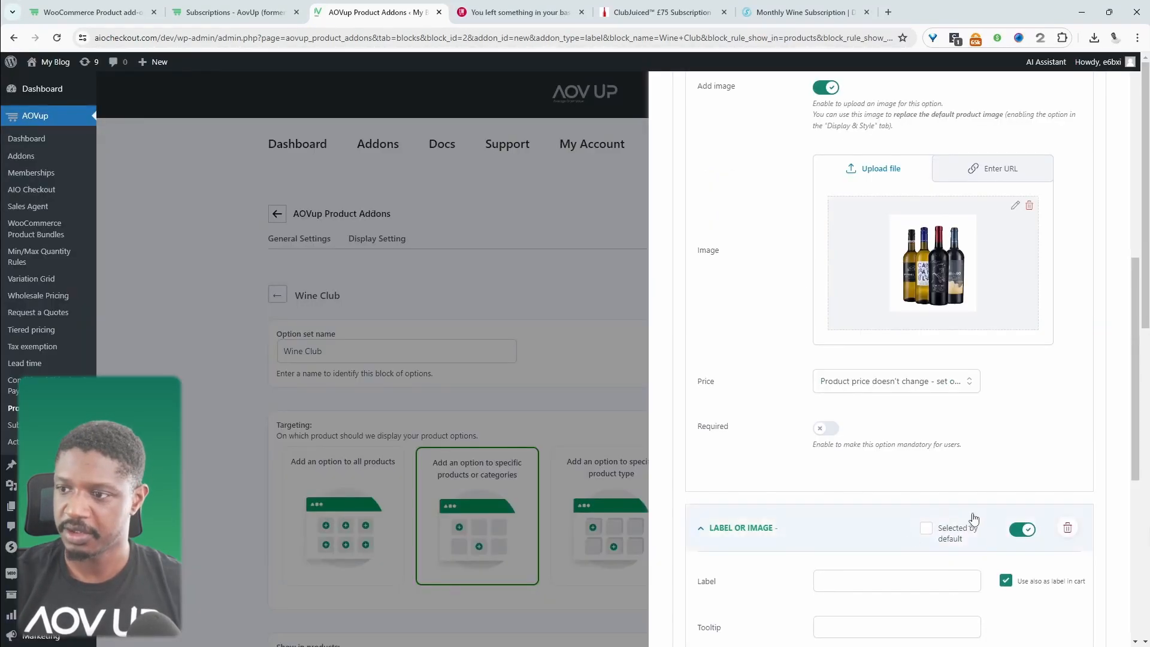
Label the second wine preference "Whites" and assign it the white wine bottles image from the media library
scroll(898, 527, down, 3)
click(829, 428)
text(W)
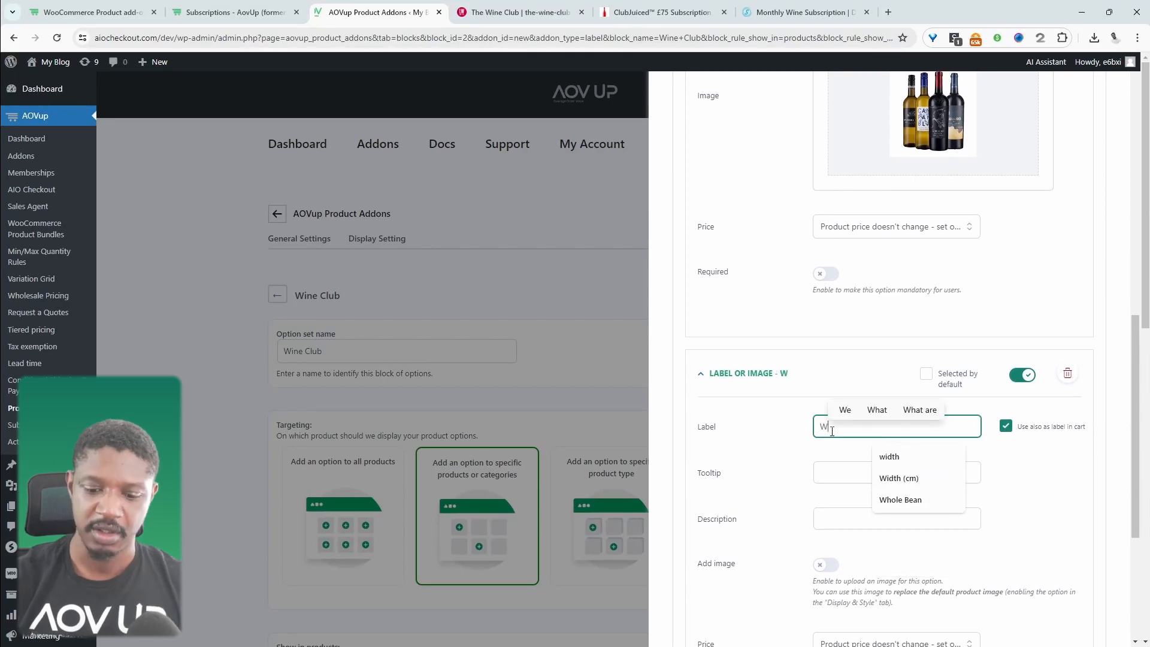
text(hites)
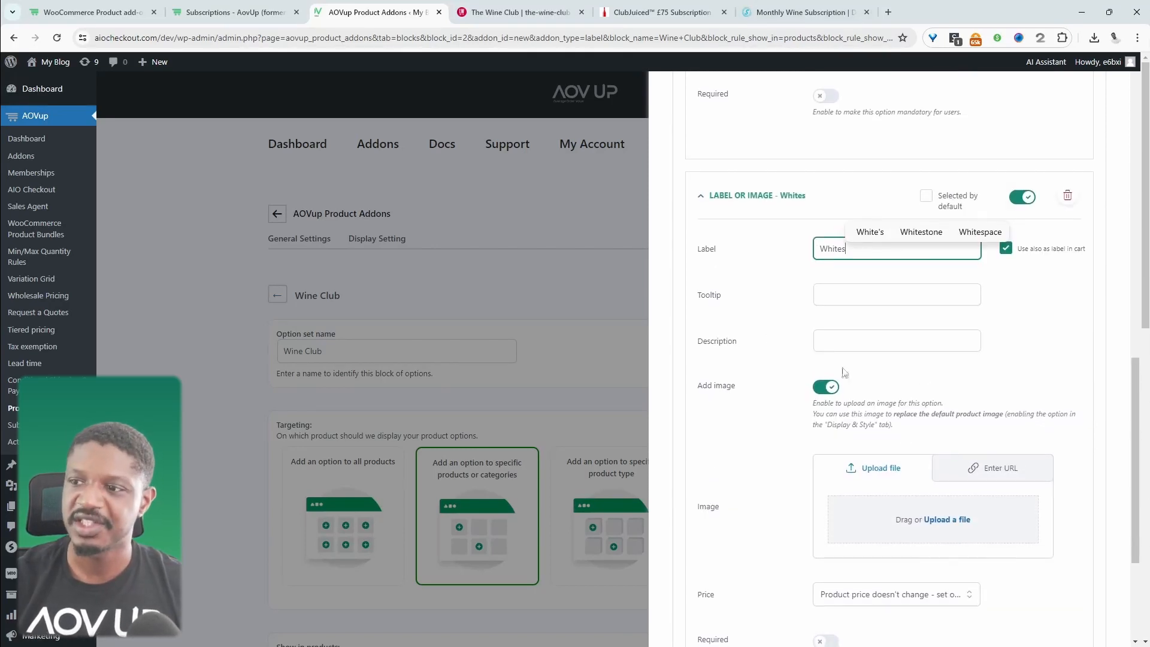
click(953, 521)
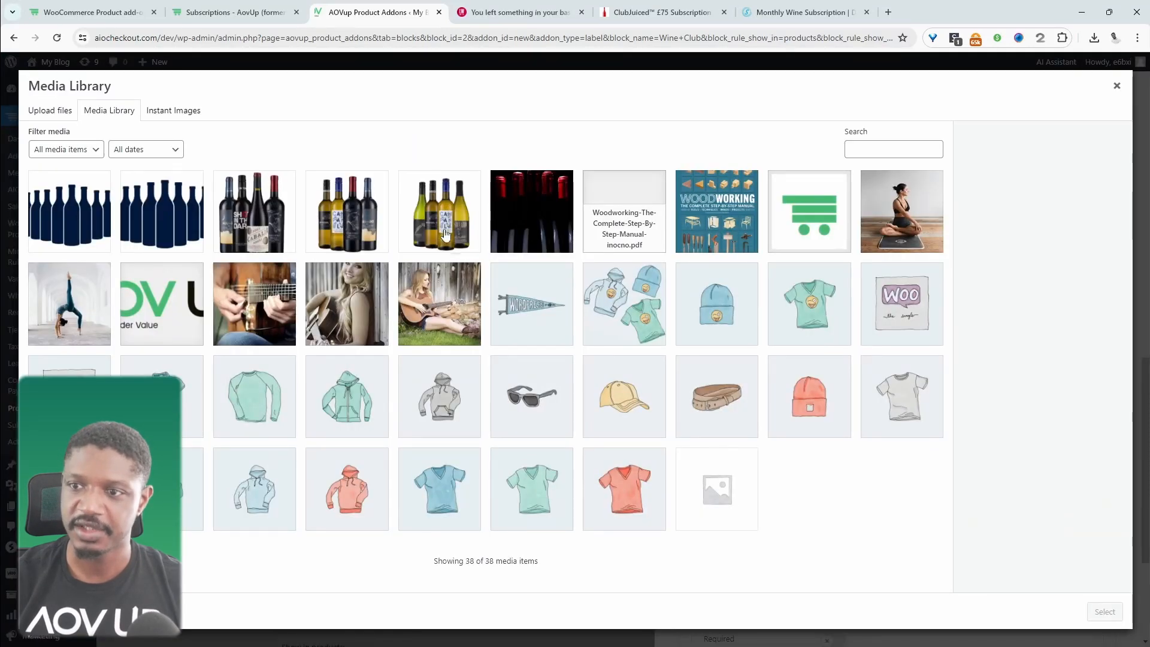
click(439, 211)
click(1105, 611)
Label the third wine preference "Mixed", give it a wine bottle image and save the option
click(850, 577)
text(Mixe)
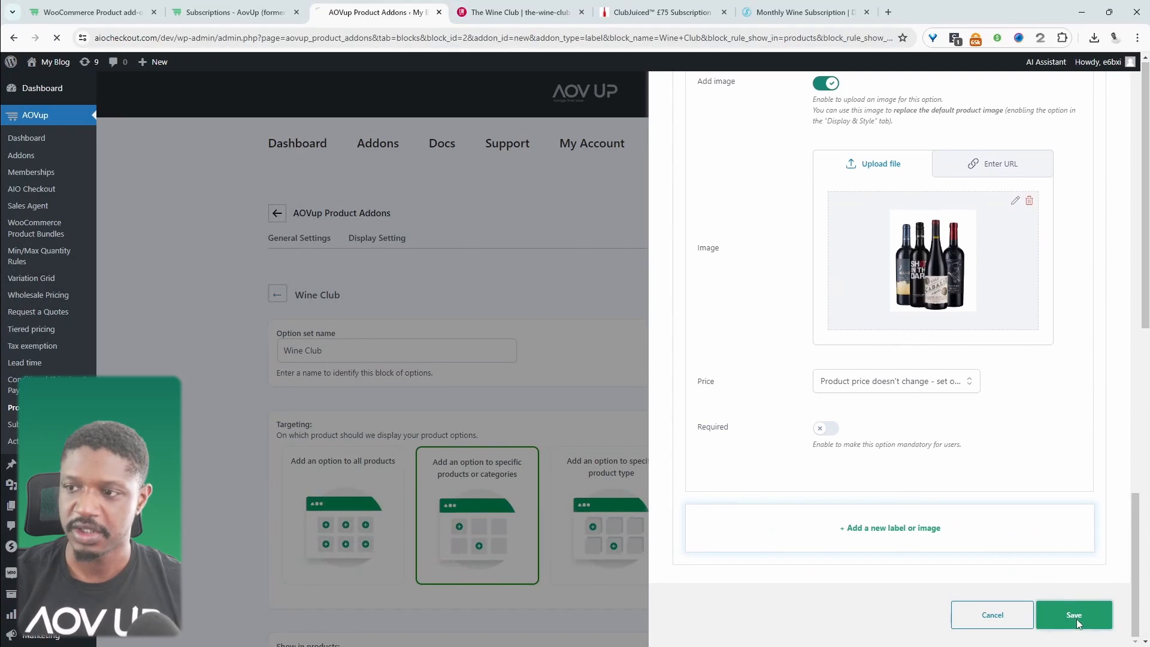
click(1075, 617)
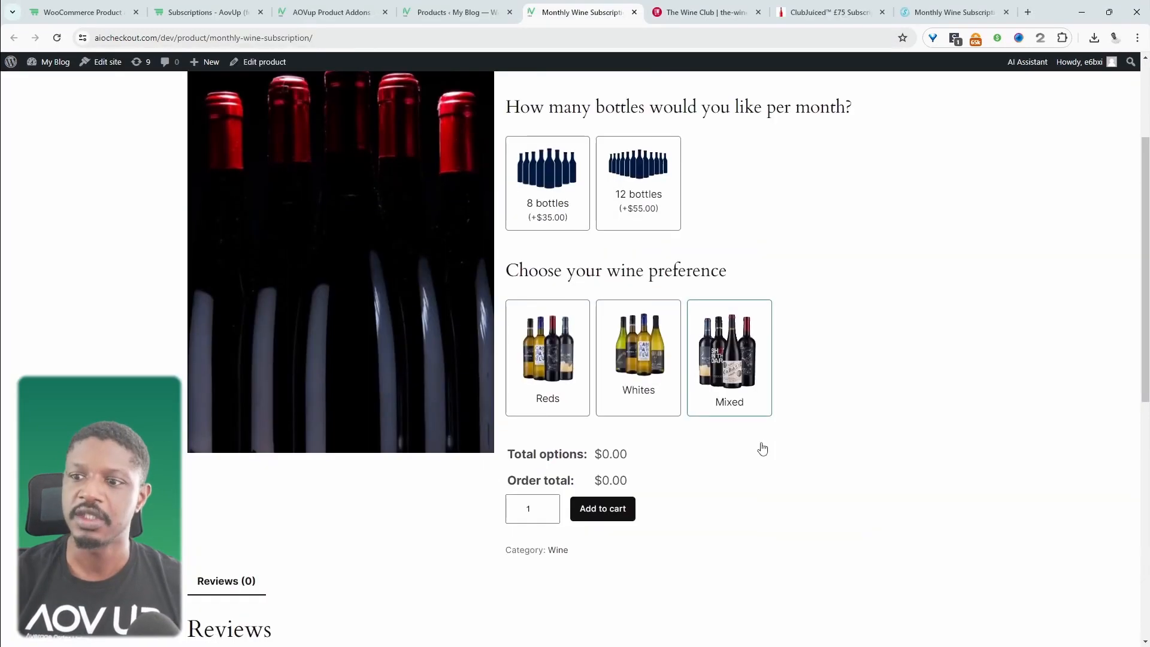
Try the 8 and 12 bottle options and the Reds and Mixed preferences on the product page, checking the displayed price
scroll(762, 449, up, 2)
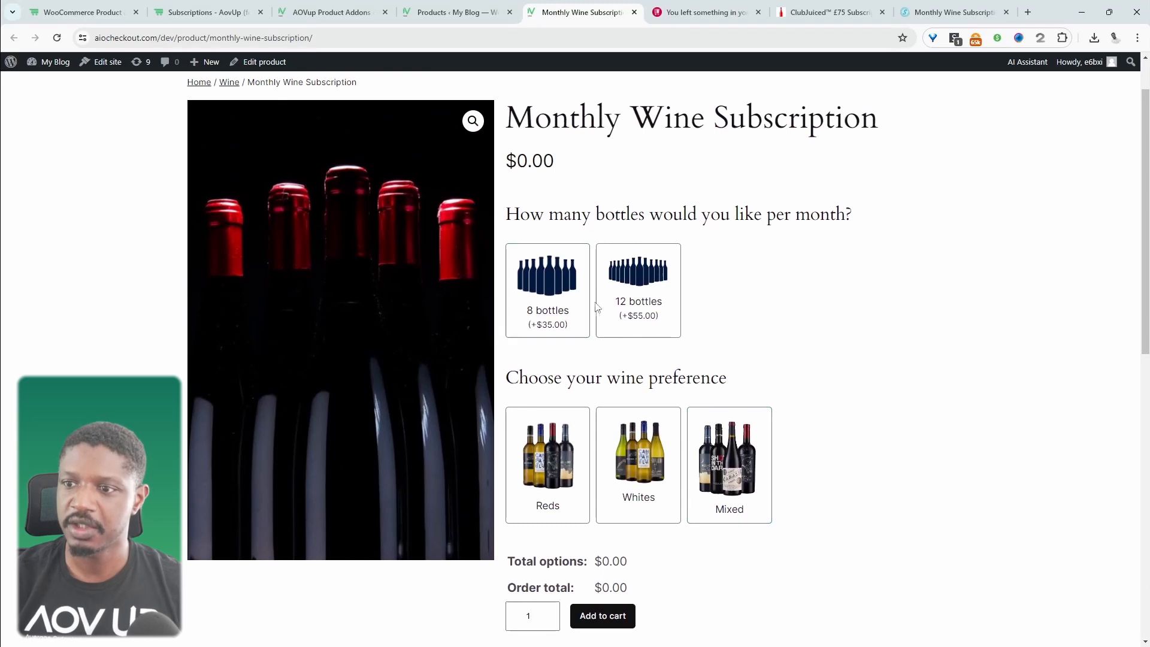
click(561, 298)
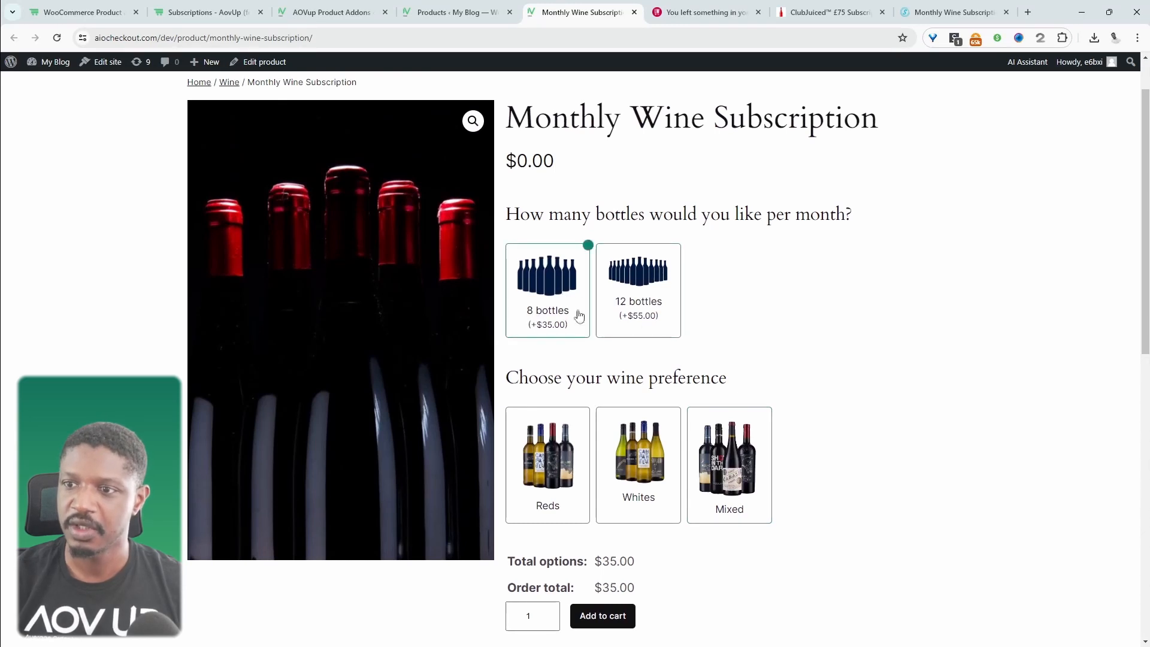
click(667, 295)
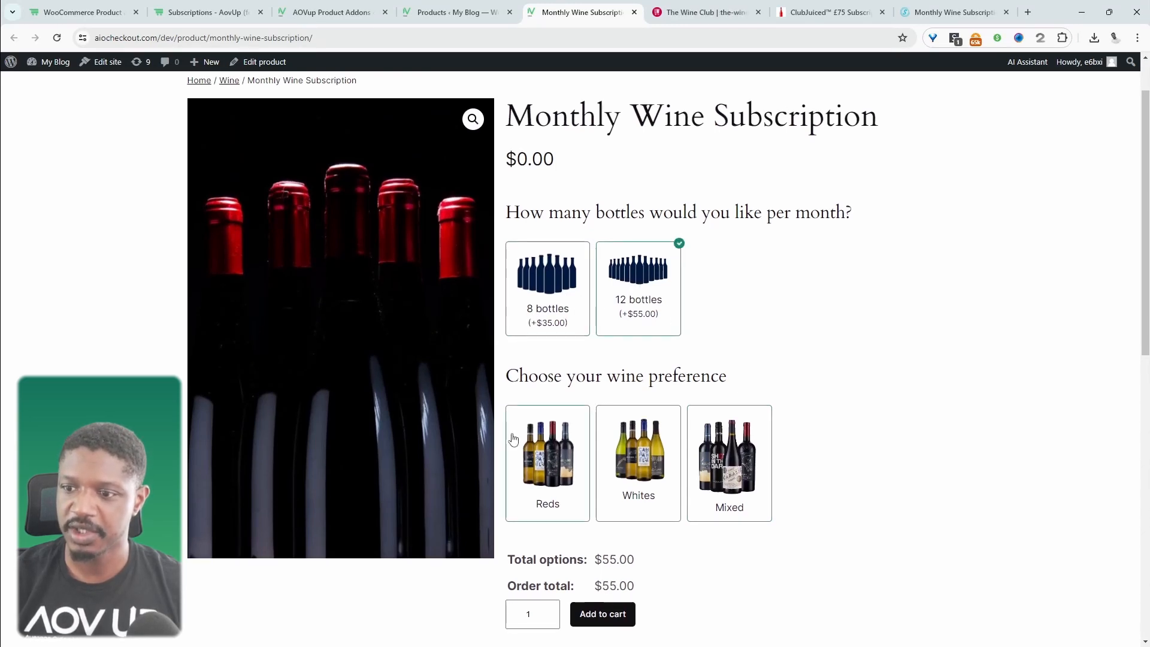
click(539, 449)
click(729, 462)
drag(552, 160, 505, 155)
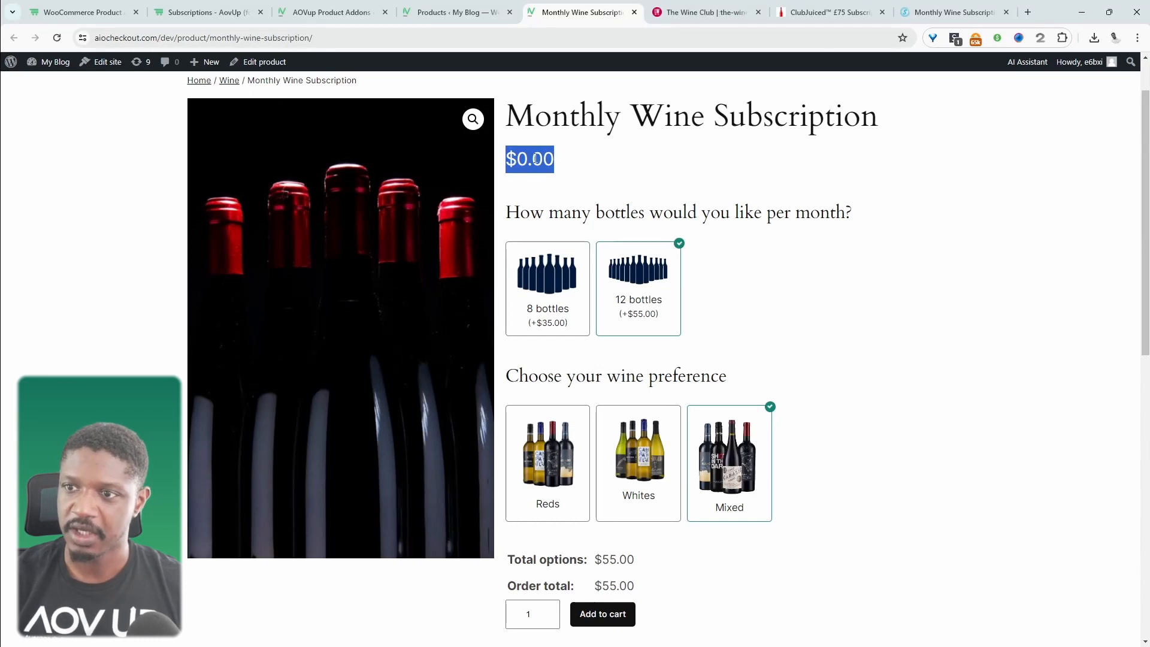
click(564, 289)
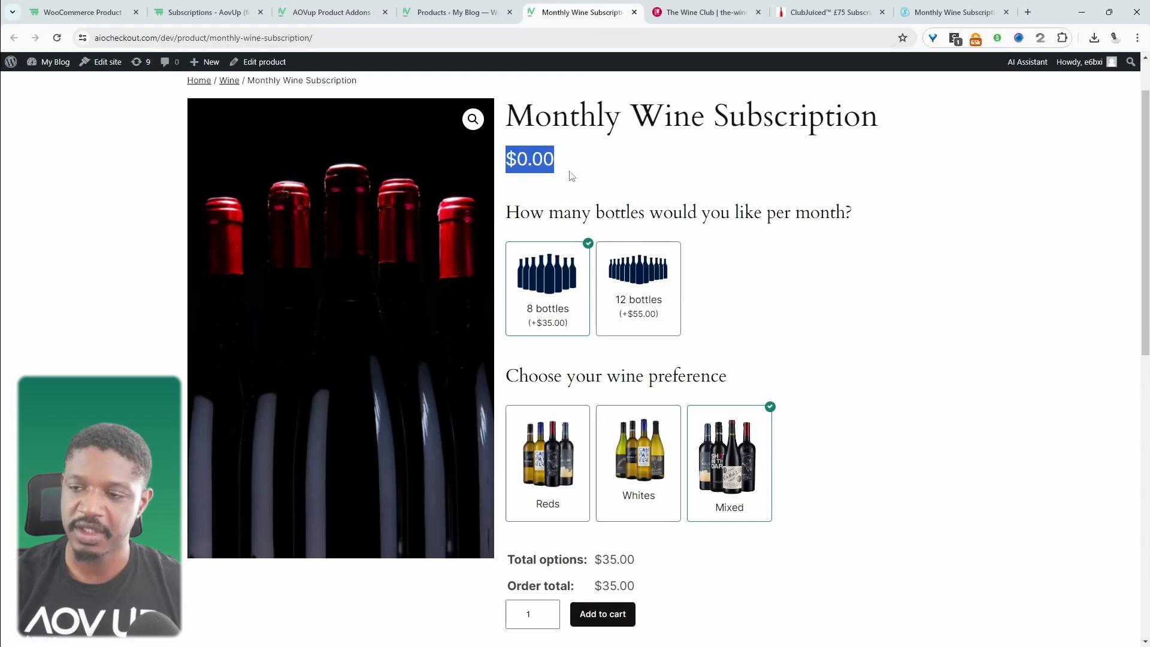
Make "8 bottles" selected by default in the "How many bottles would you like per month?" option and save it
click(413, 14)
click(358, 11)
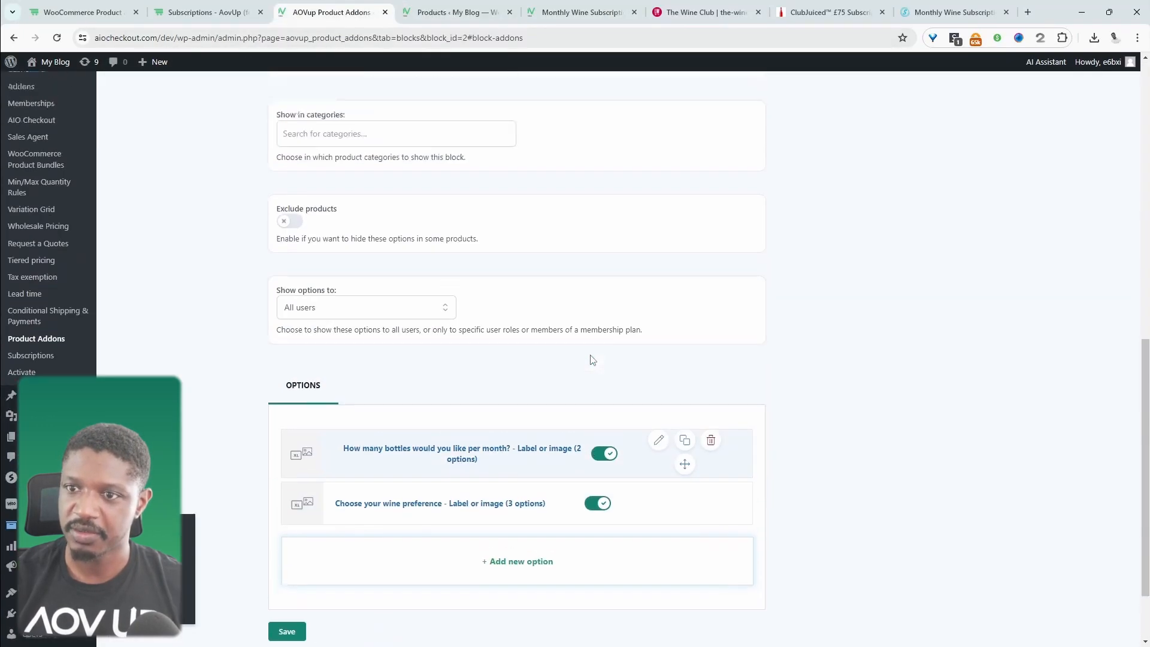
scroll(592, 366, down, 1)
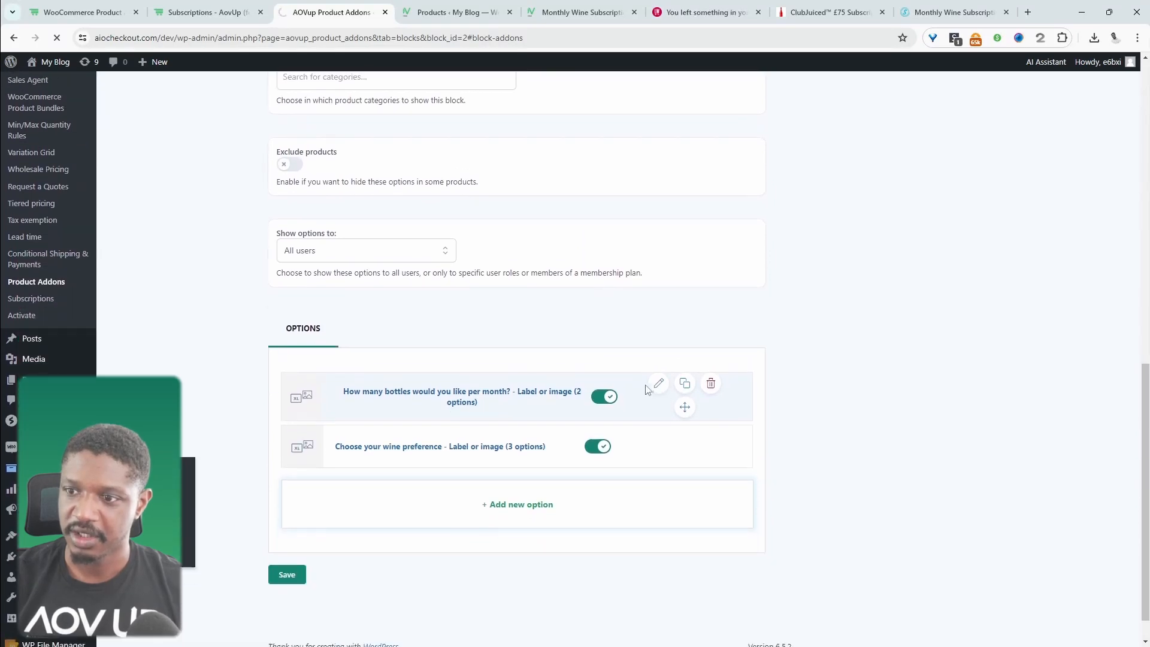
click(657, 386)
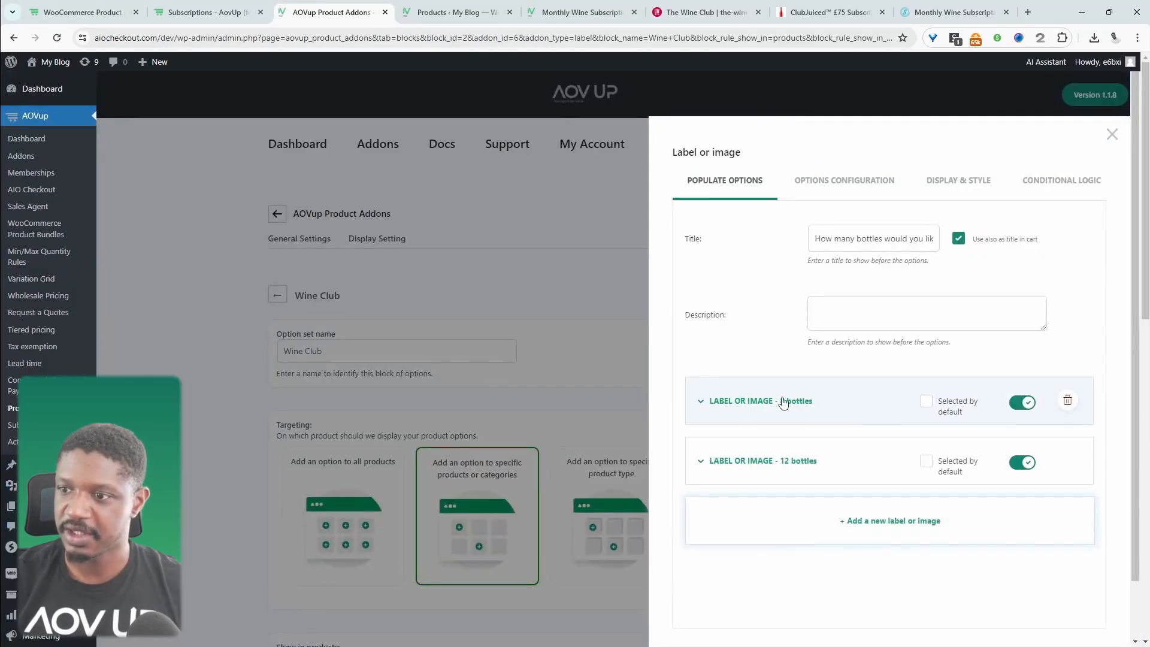
click(926, 401)
scroll(926, 401, down, 2)
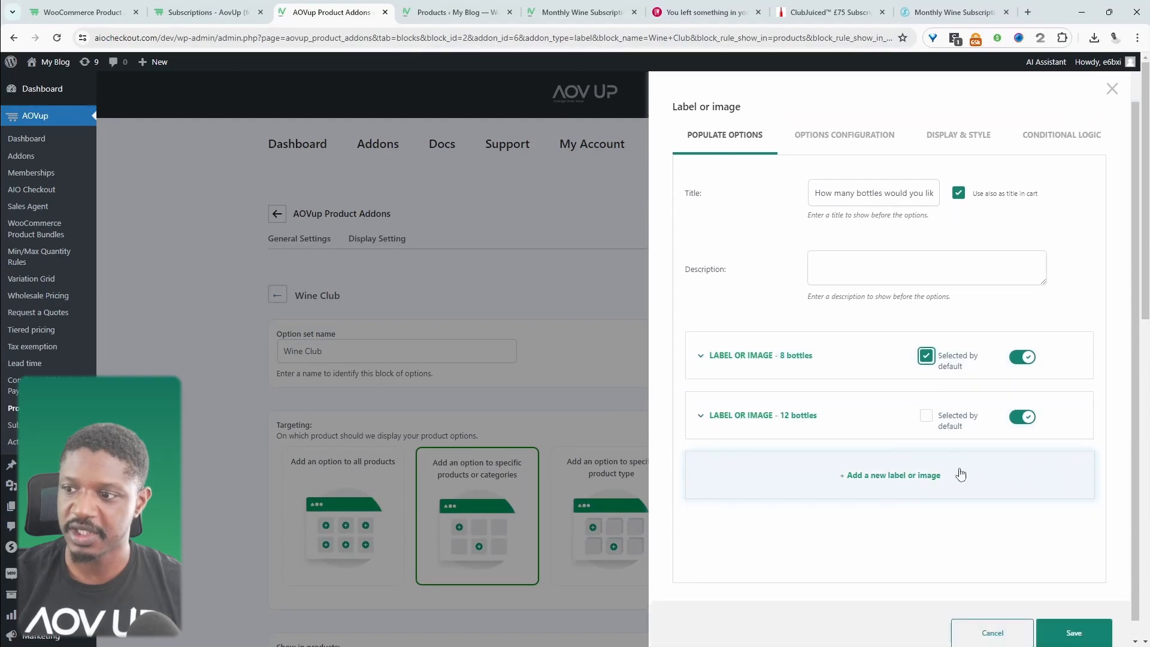
click(1085, 608)
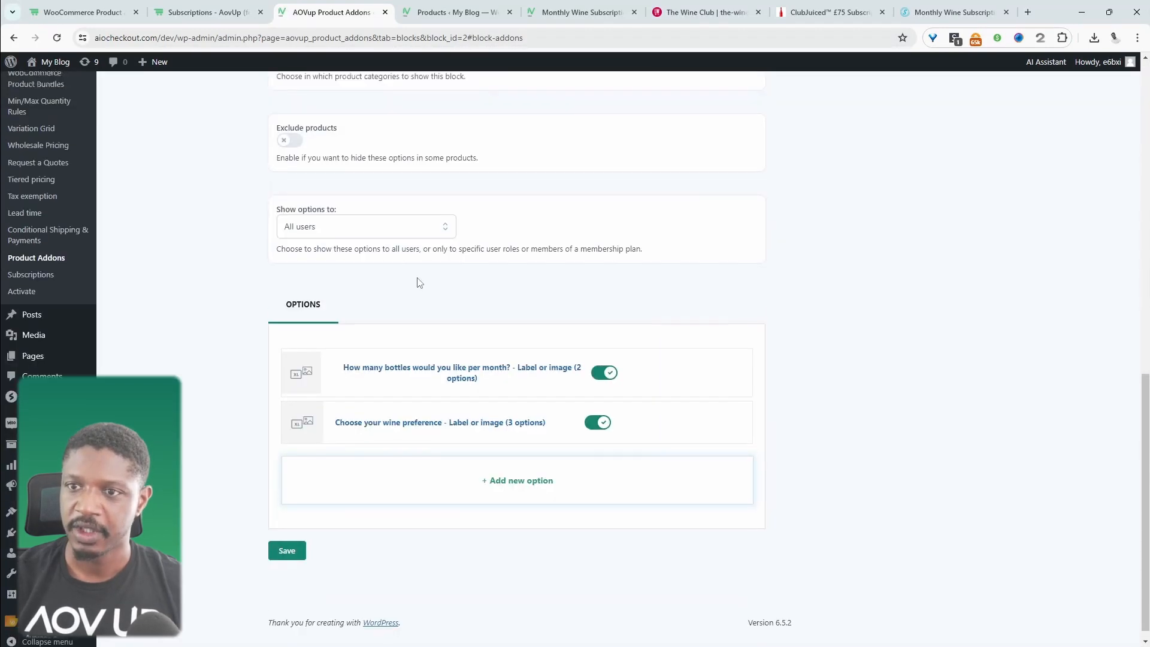
Set the total price box in the Product Addons general settings to "Show only the final total"
scroll(377, 223, up, 4)
scroll(377, 224, up, 8)
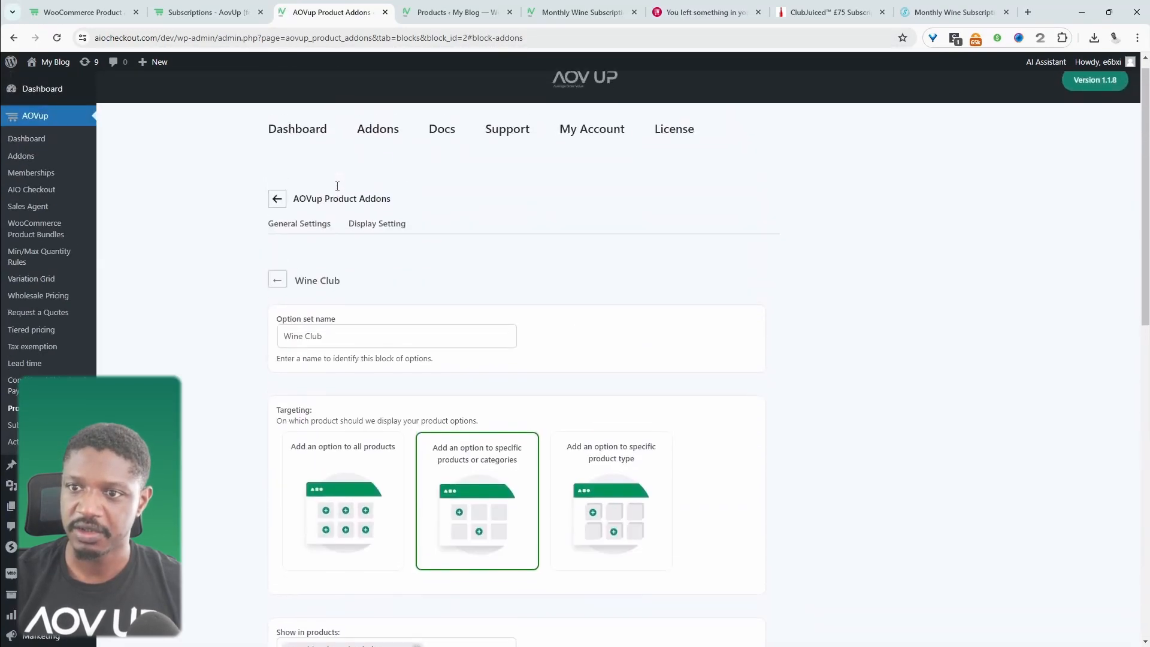
click(311, 249)
scroll(447, 339, down, 6)
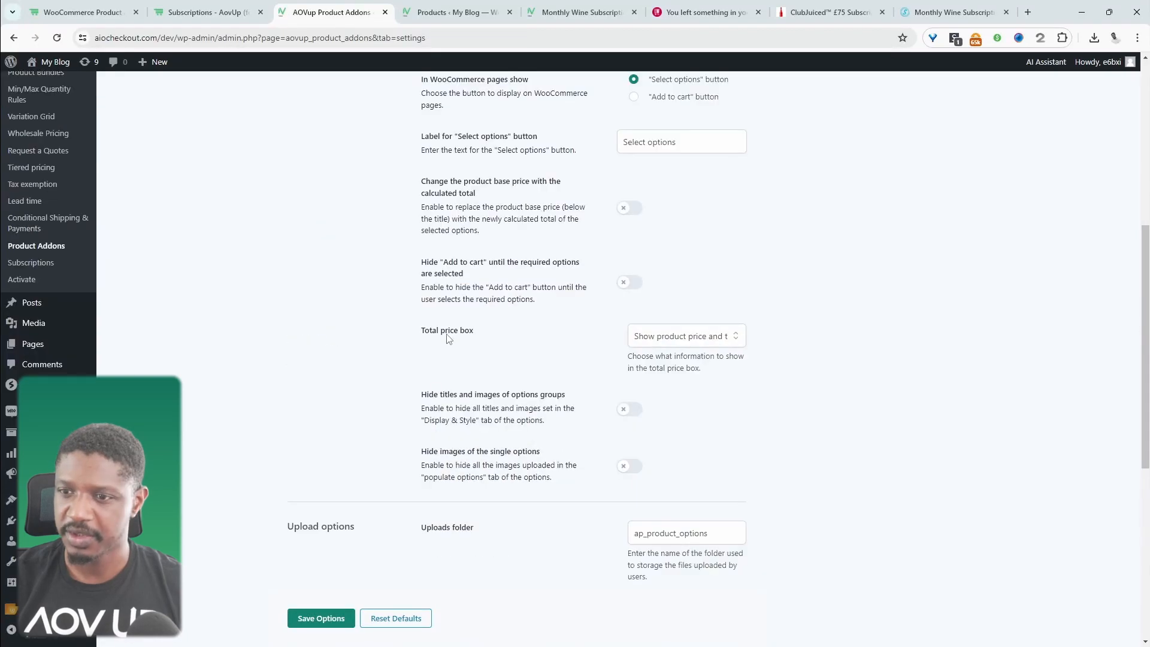
click(677, 337)
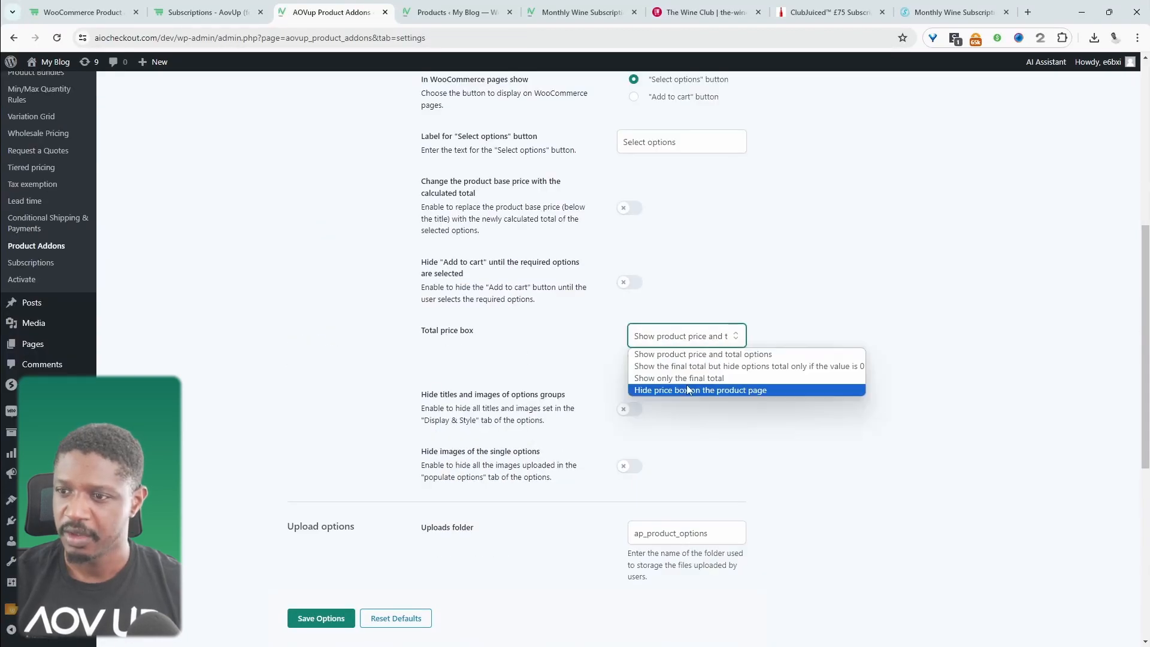
click(687, 382)
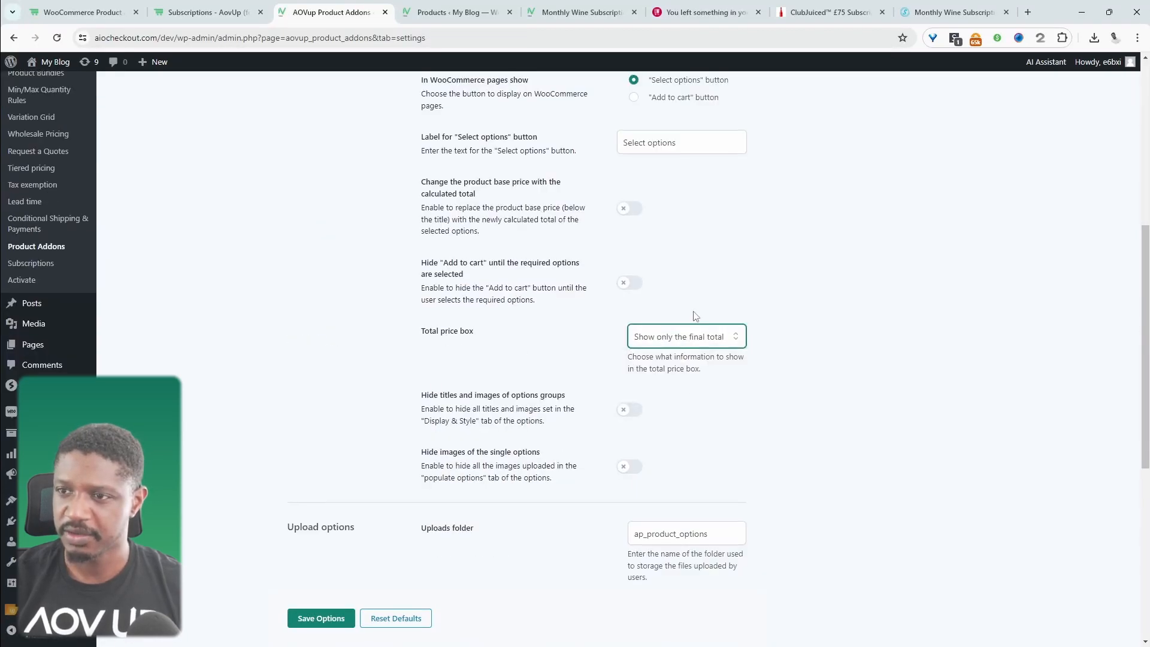
Enable changing the product base price with the calculated total and save the general options
scroll(463, 306, up, 2)
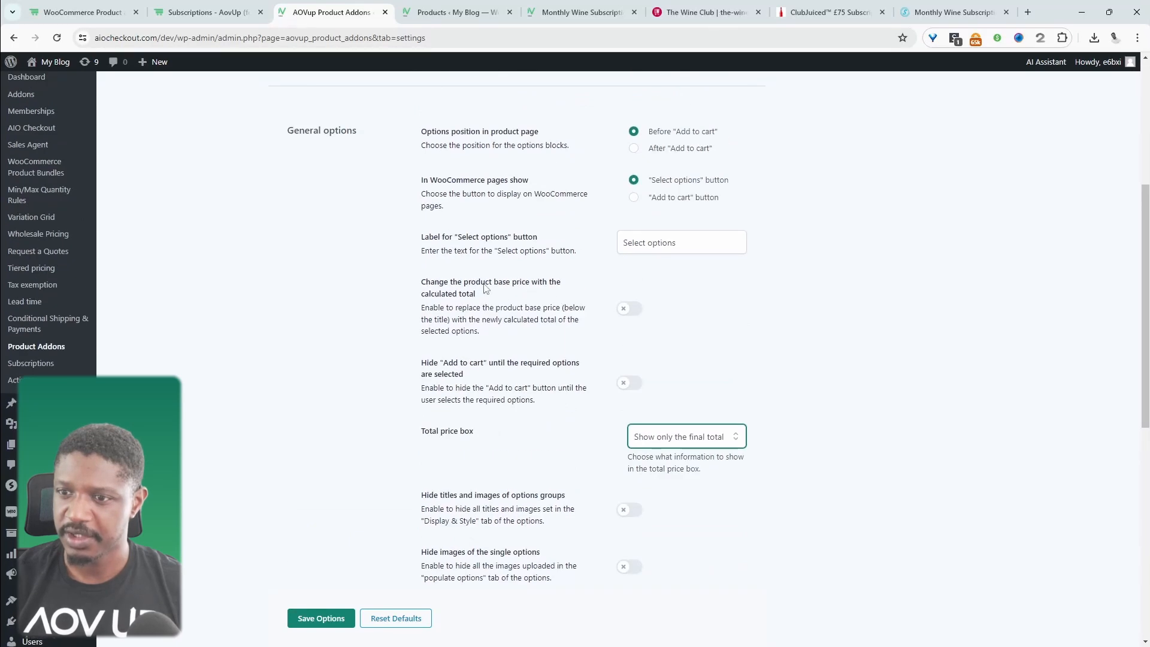
click(633, 316)
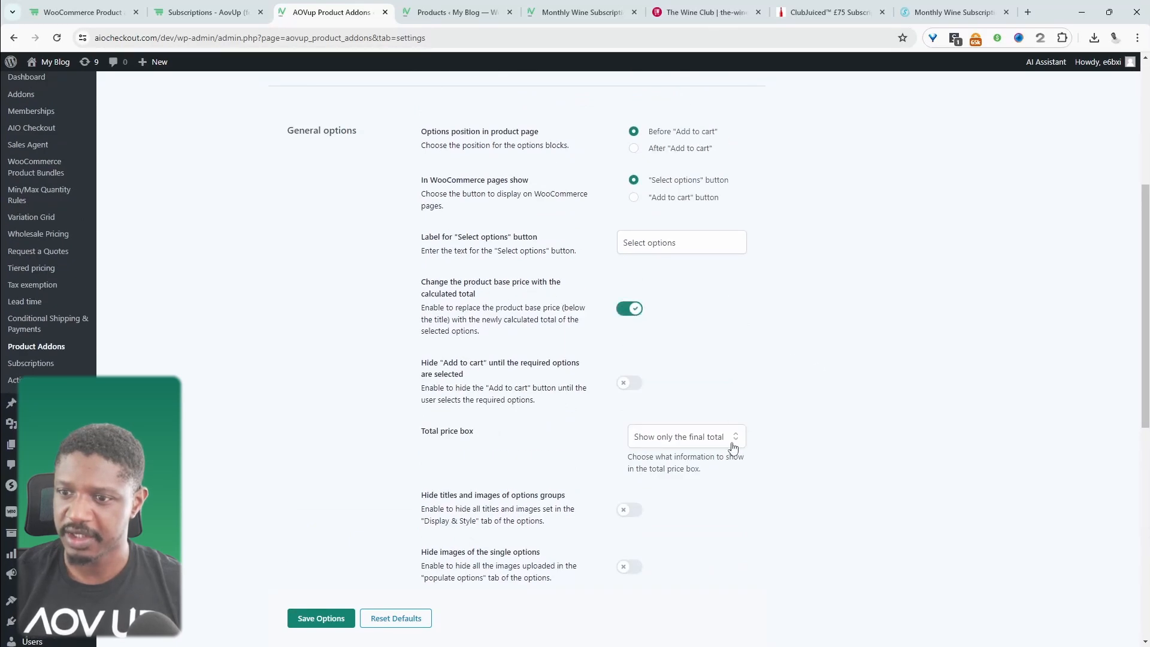
scroll(734, 447, down, 5)
click(321, 618)
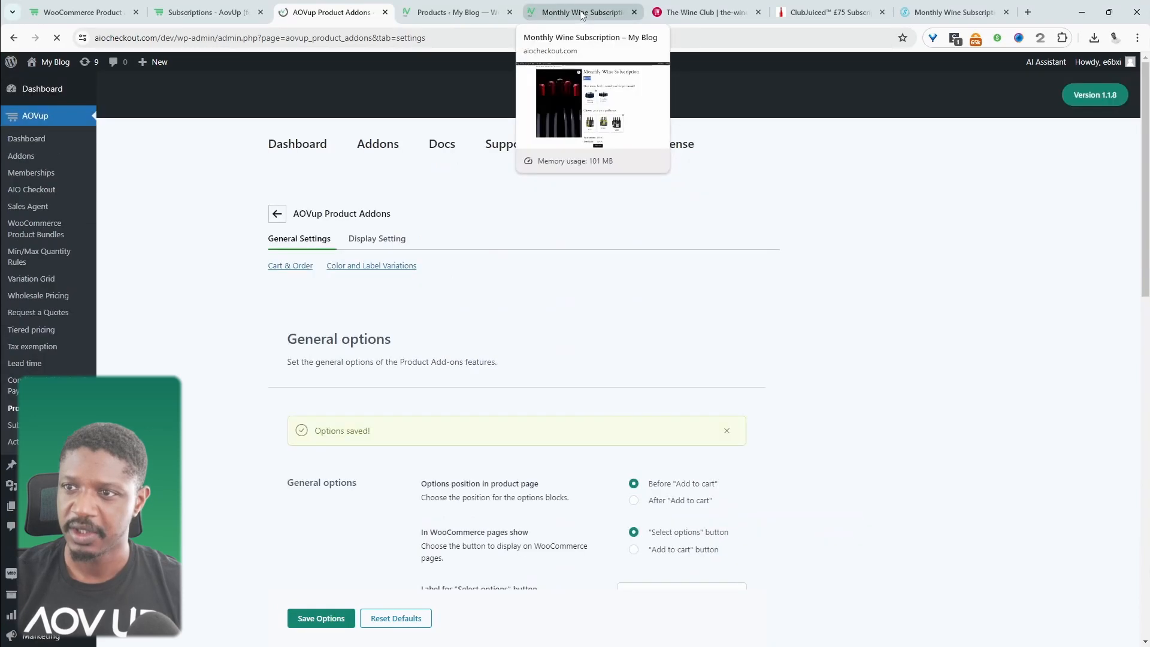
Reload the Monthly Wine Subscription product page and check its price with 8 bottles and the Mixed preference selected
click(580, 13)
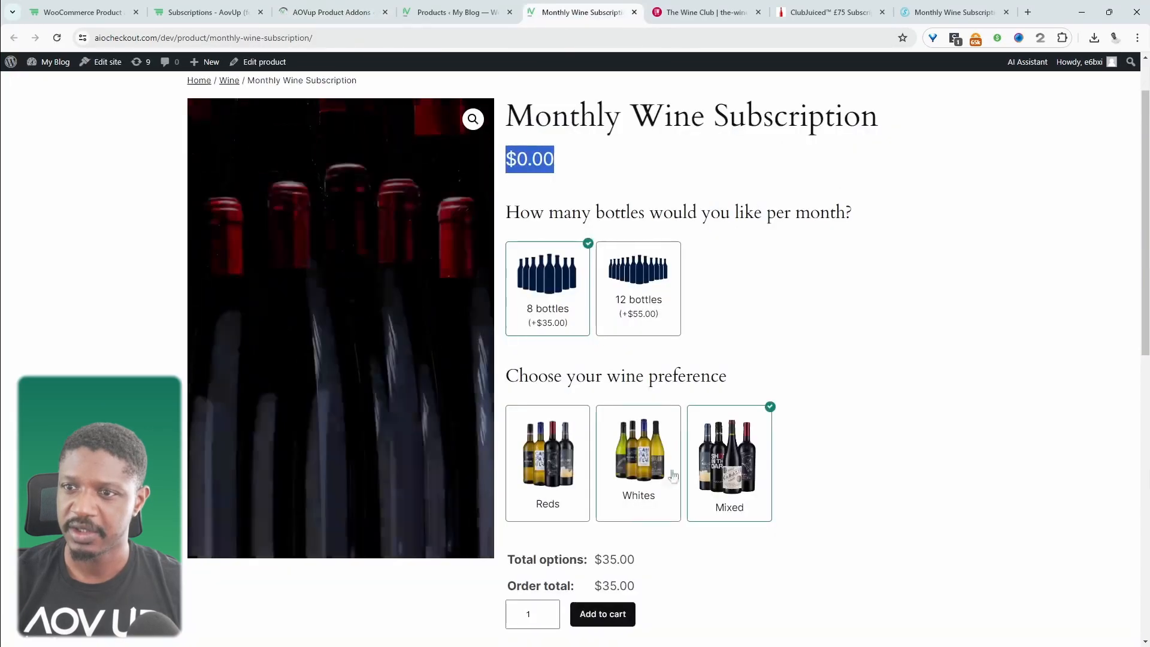
click(58, 39)
click(560, 297)
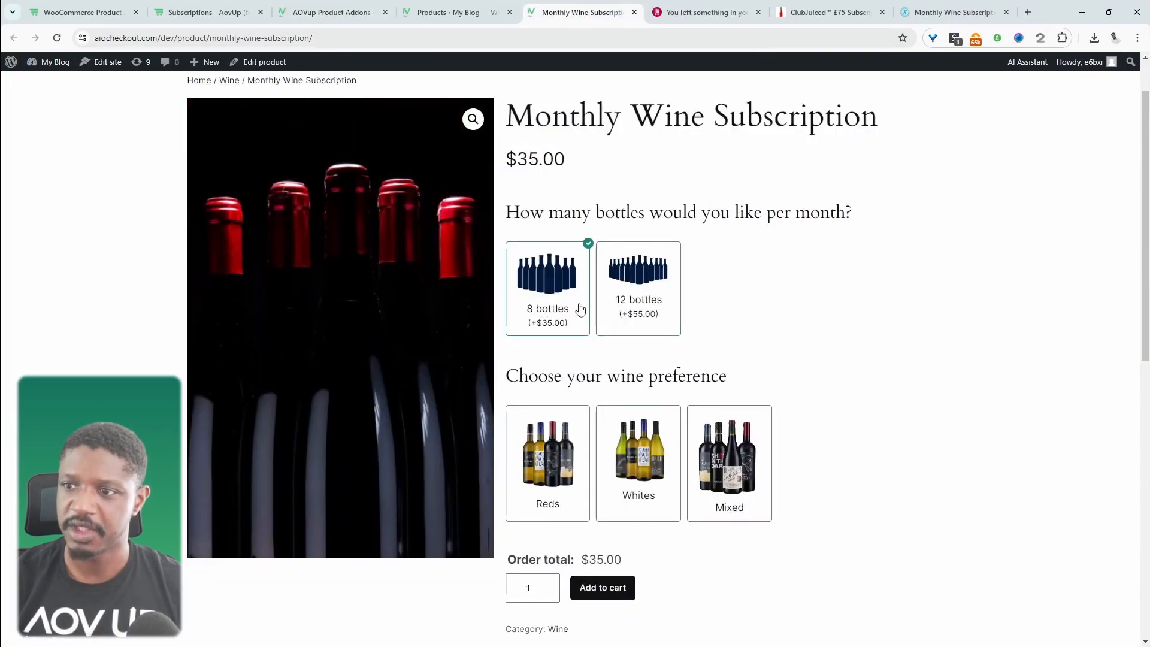
scroll(602, 354, down, 1)
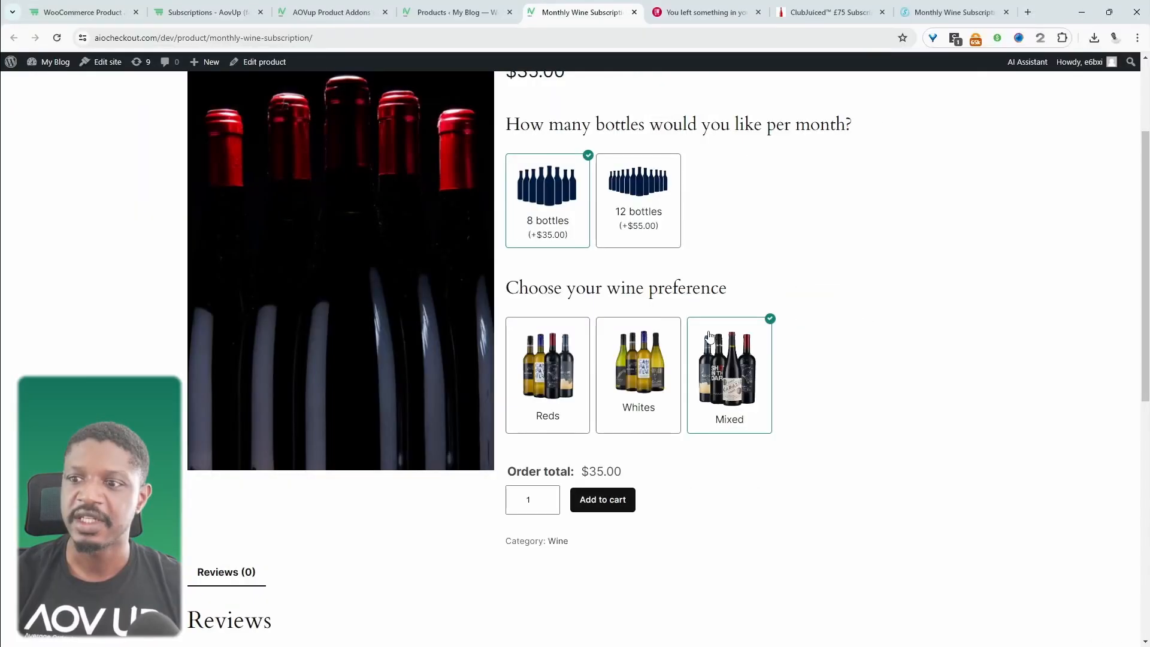
Start a new global subscription plan in AOVup Subscriptions
click(466, 11)
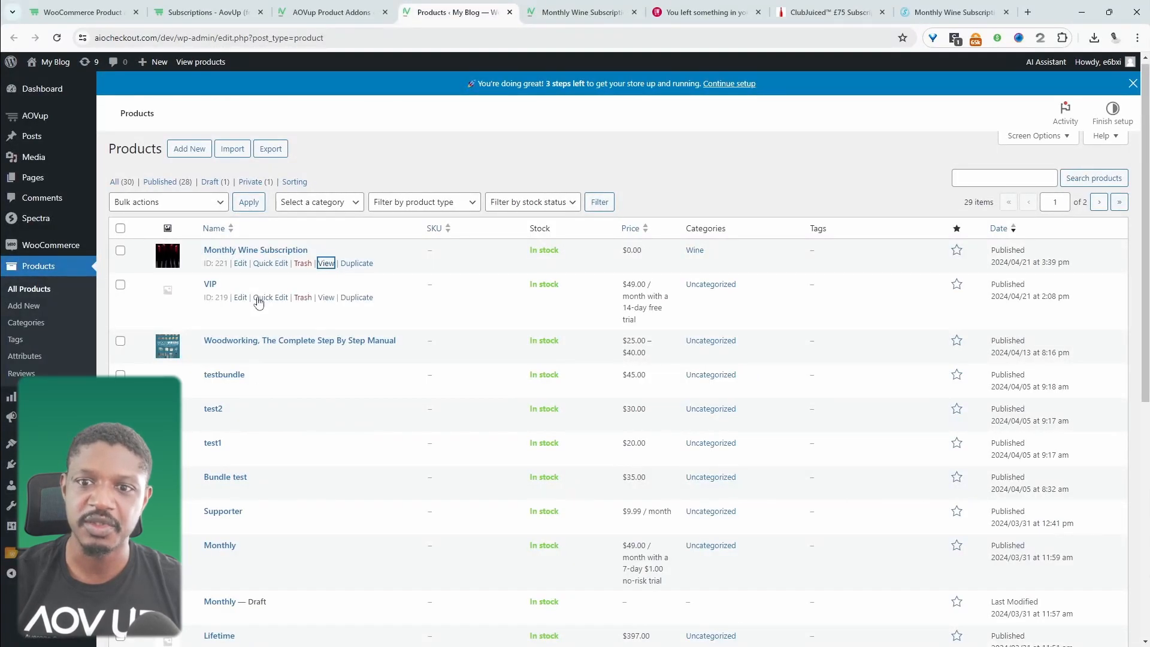
mouse_move(67, 118)
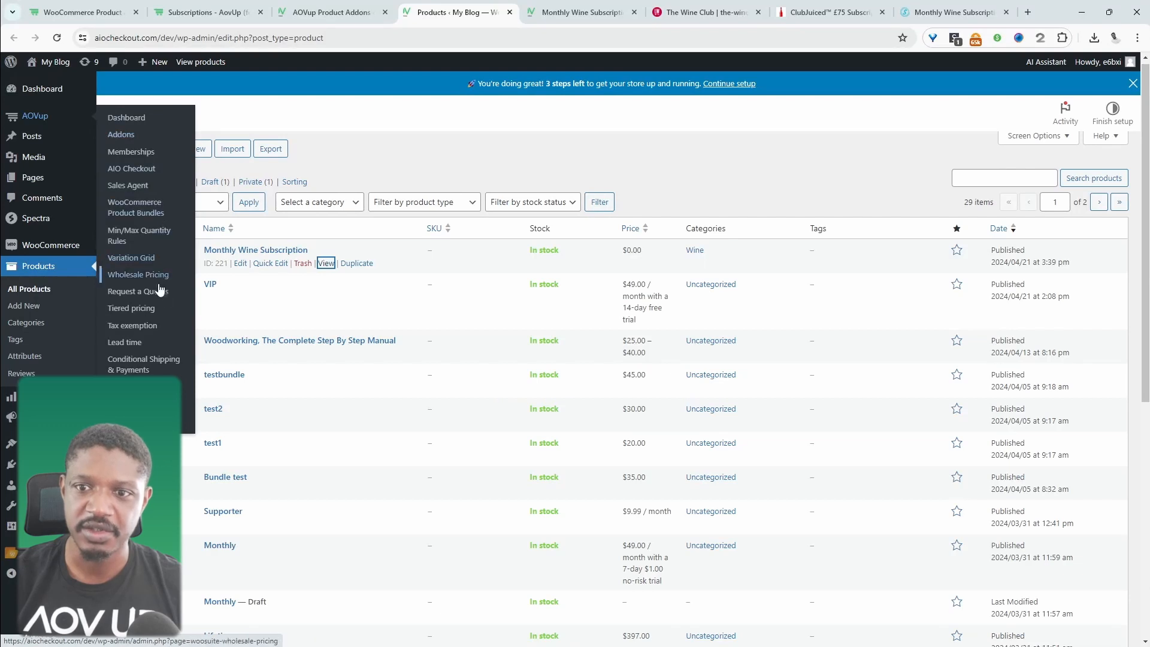
click(131, 404)
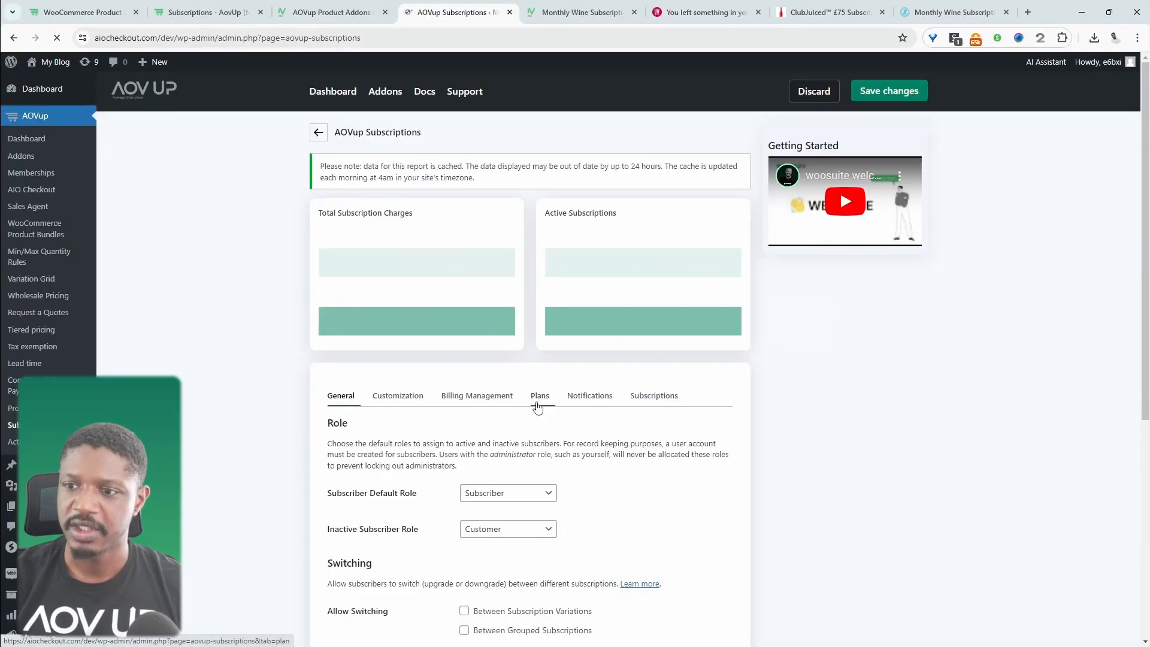
click(538, 398)
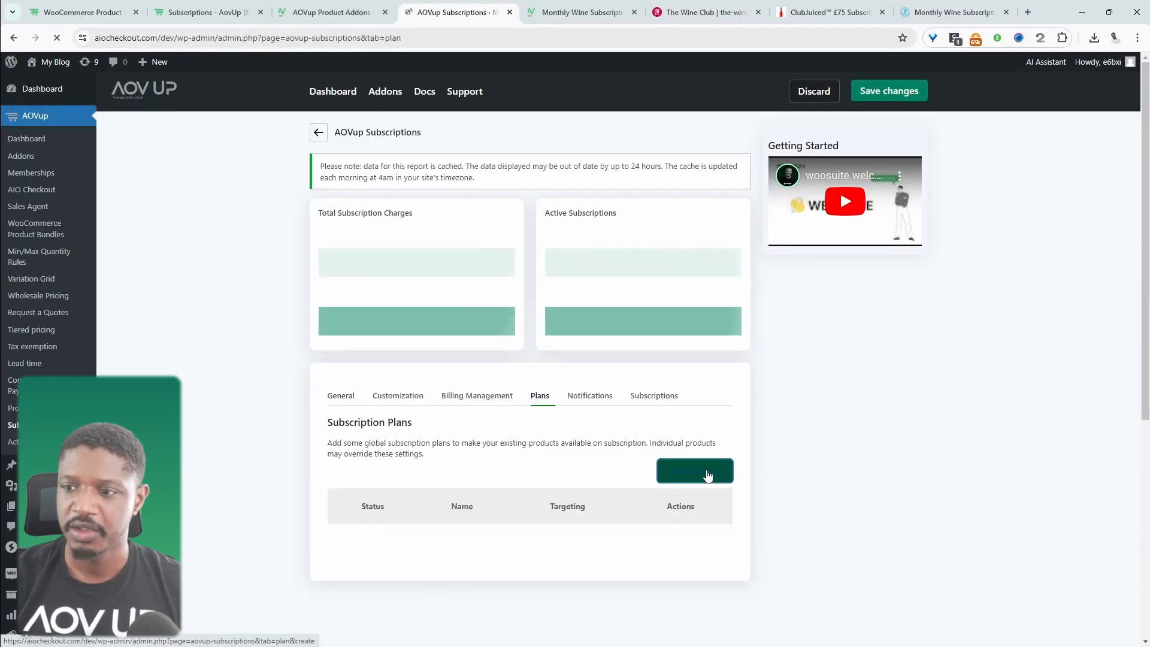
click(707, 475)
Name the subscription plan "Wine club", with "Subscribe and Save" as the Subscribe & Save text and "Purchase option" as the purchase options text
click(592, 297)
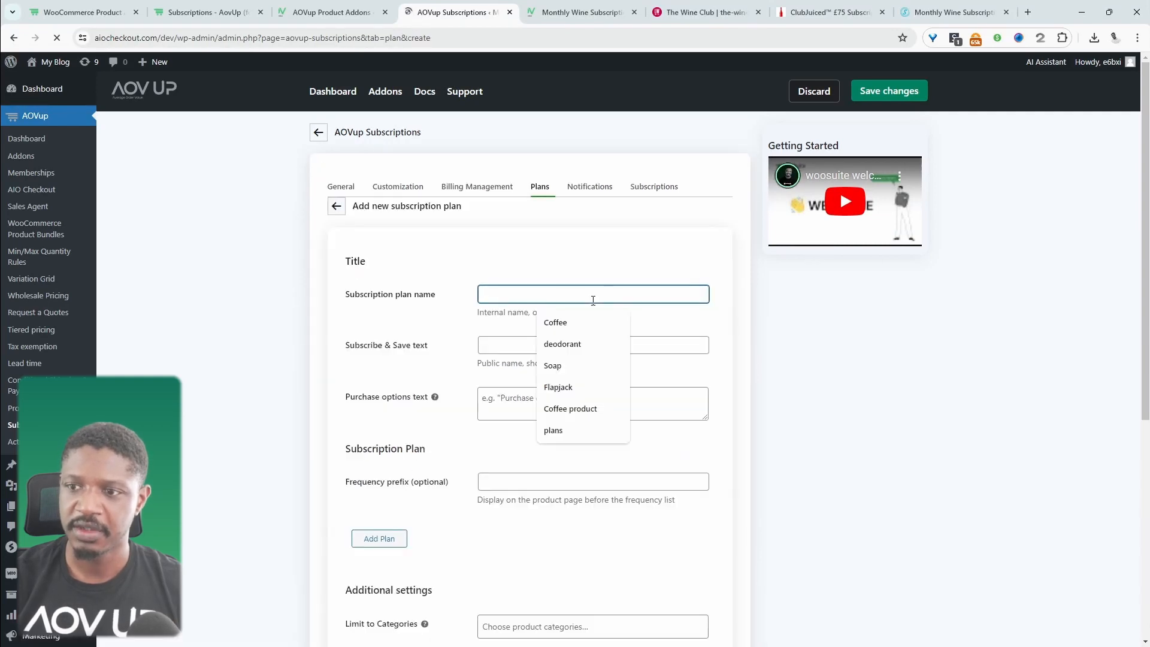
text(Wine)
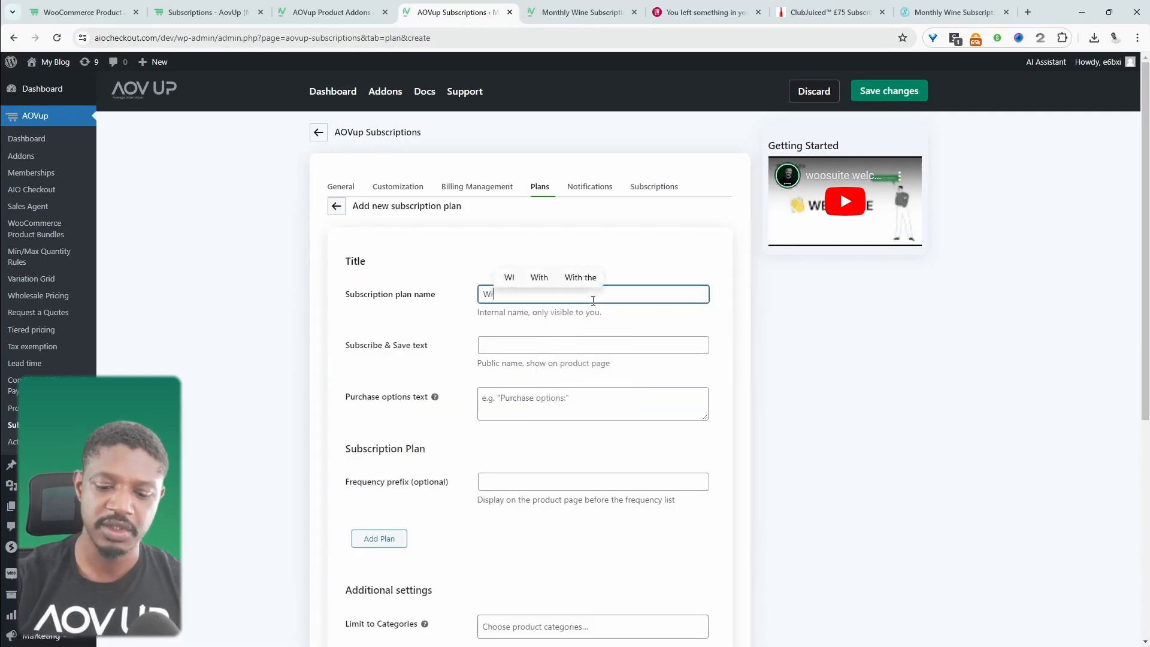
text(club)
key(Tab)
text(Subscribe and Save)
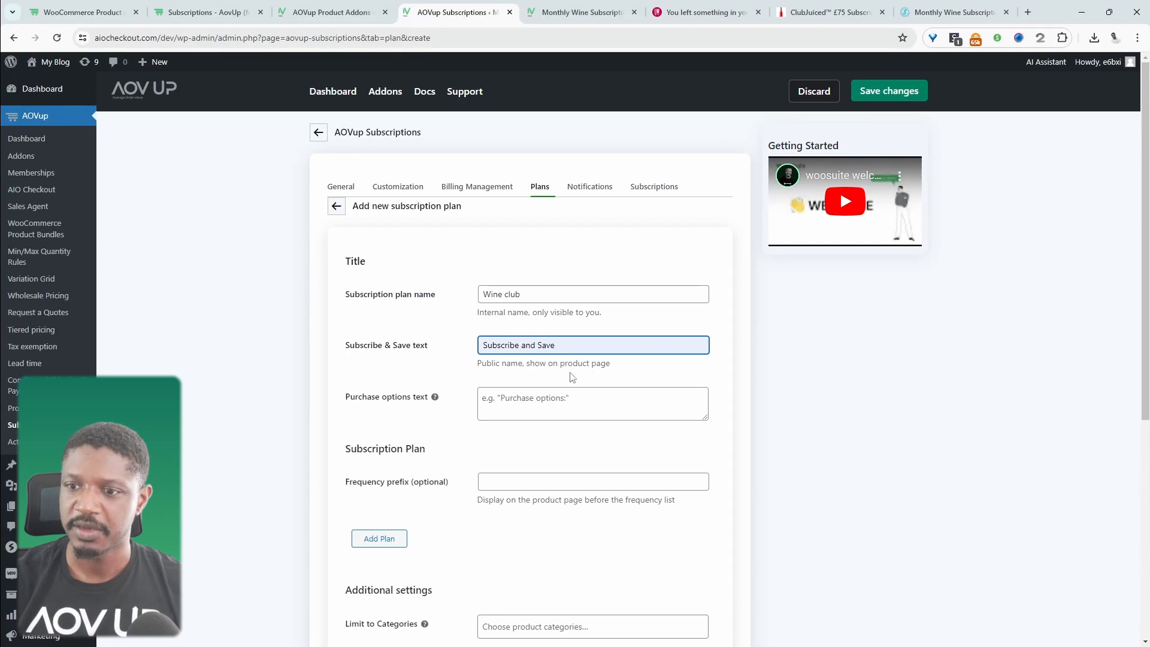
key(Tab)
text(P)
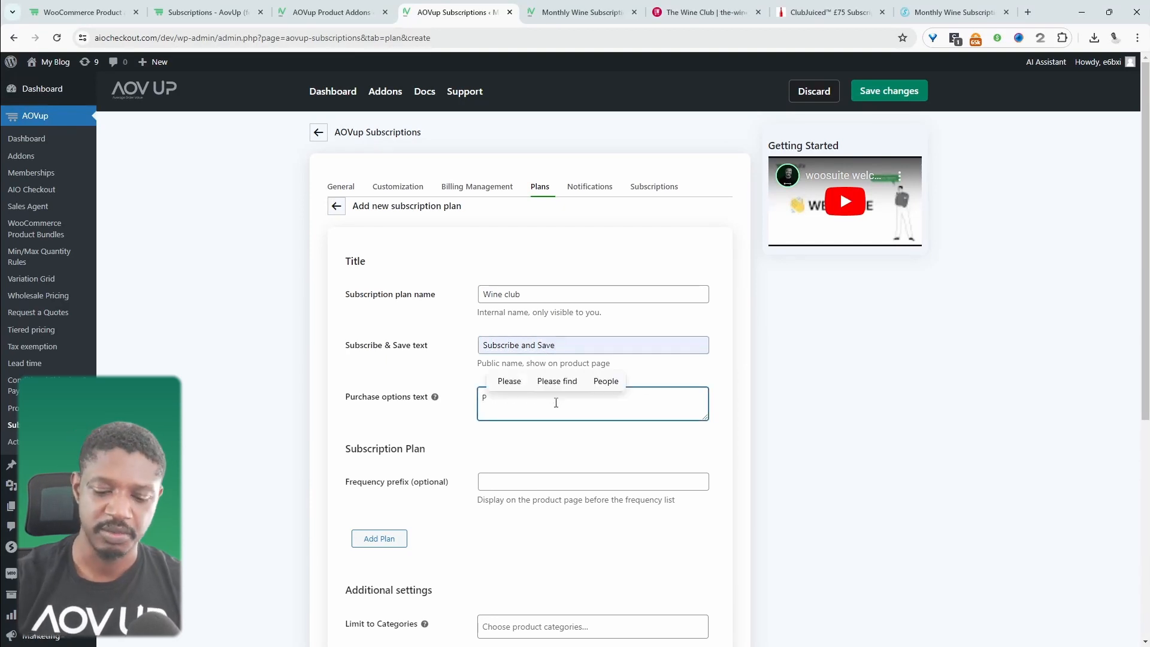
text(urchase option)
Set the frequency prefix to "Delivery" and add a billing interval entry to the subscription plan
scroll(556, 402, down, 1)
click(546, 398)
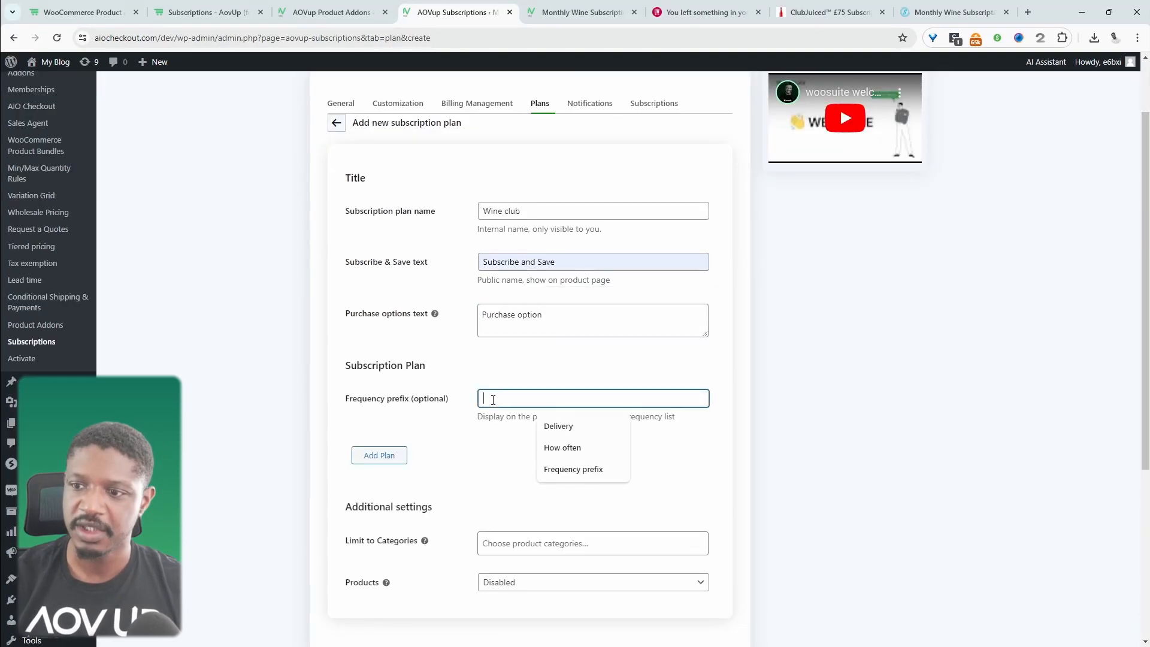
click(557, 428)
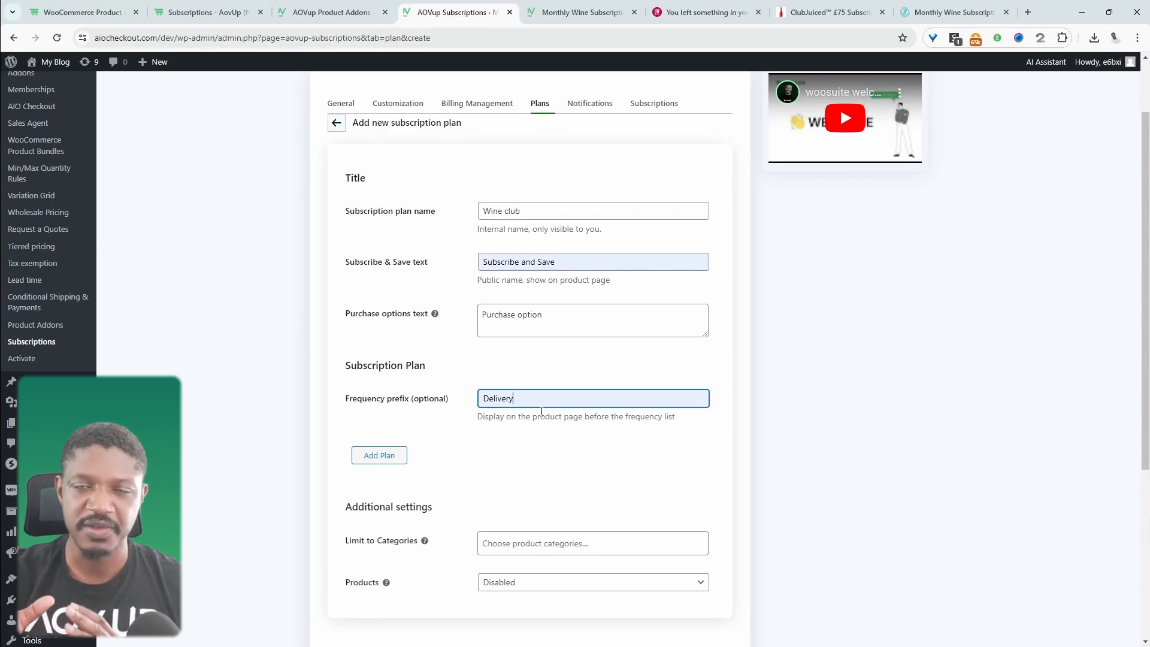
scroll(702, 493, down, 2)
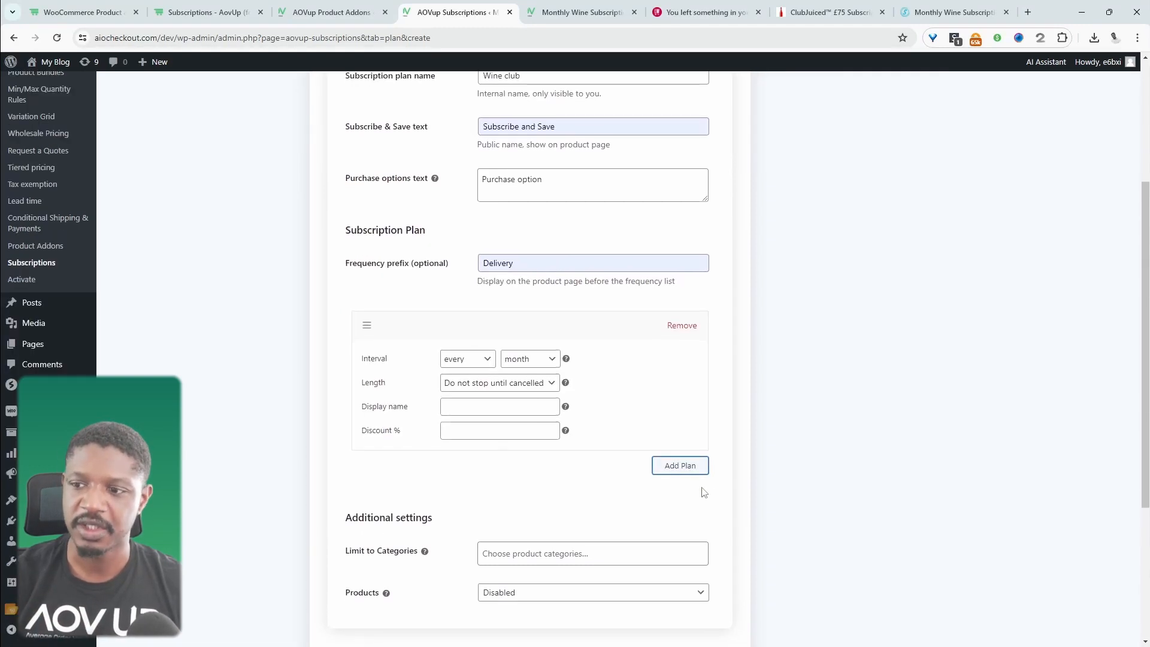
click(691, 467)
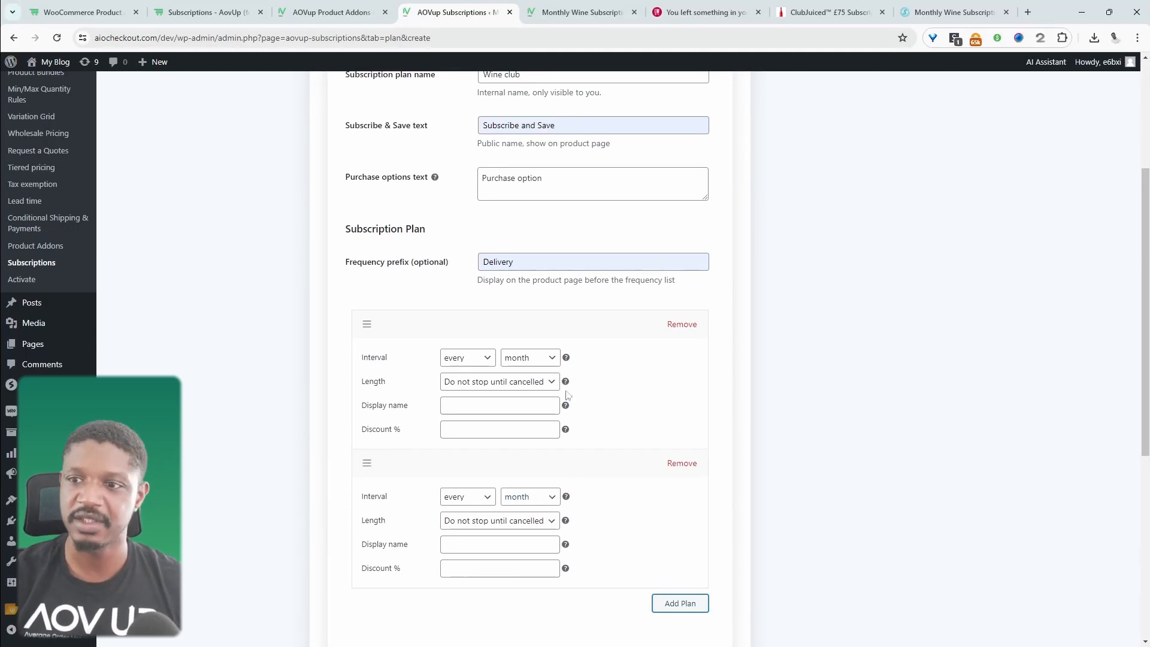
drag(544, 262, 357, 258)
click(682, 463)
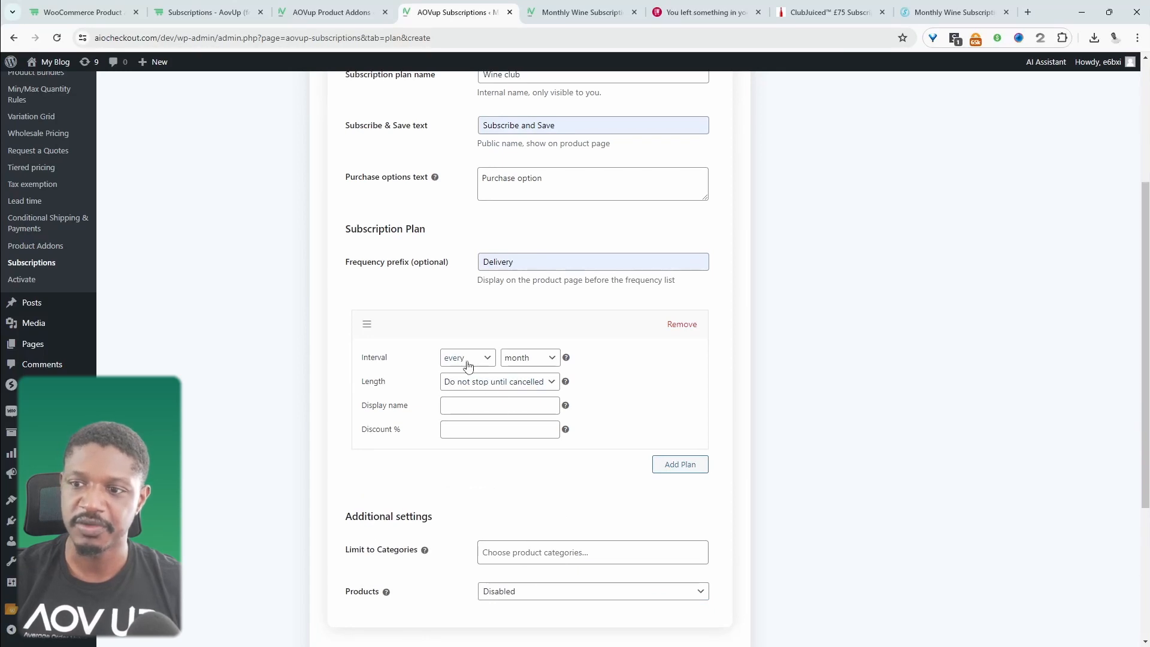
Set up the plan's monthly billing interval with the display name "Monthly" and a 5% discount
click(468, 362)
click(487, 358)
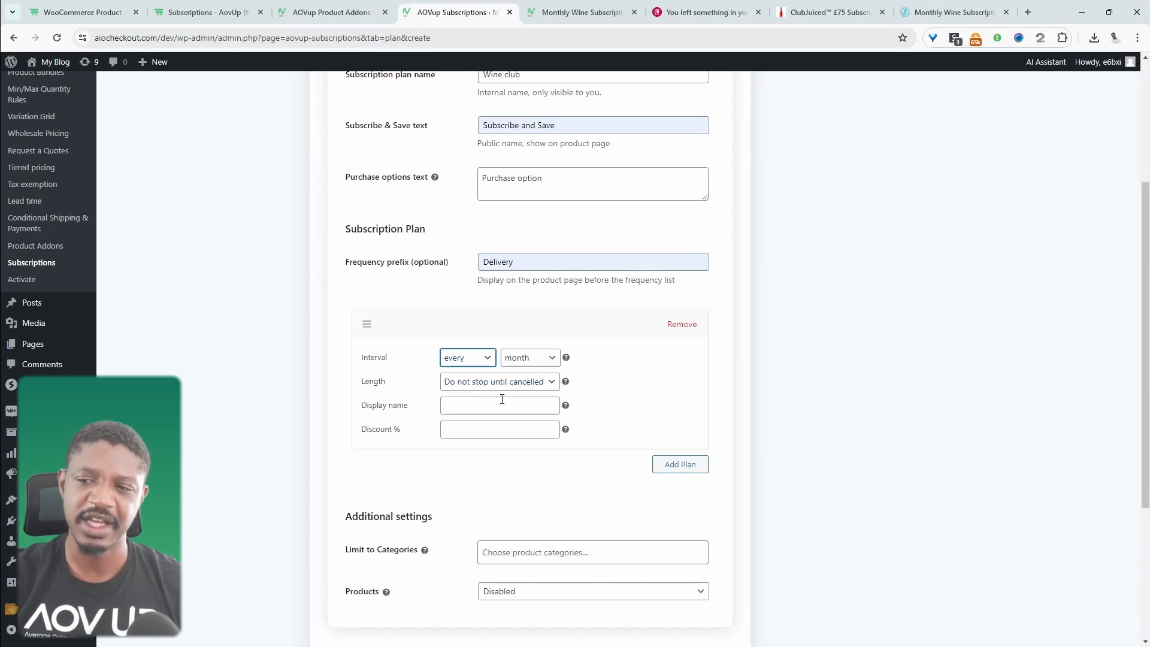
click(488, 413)
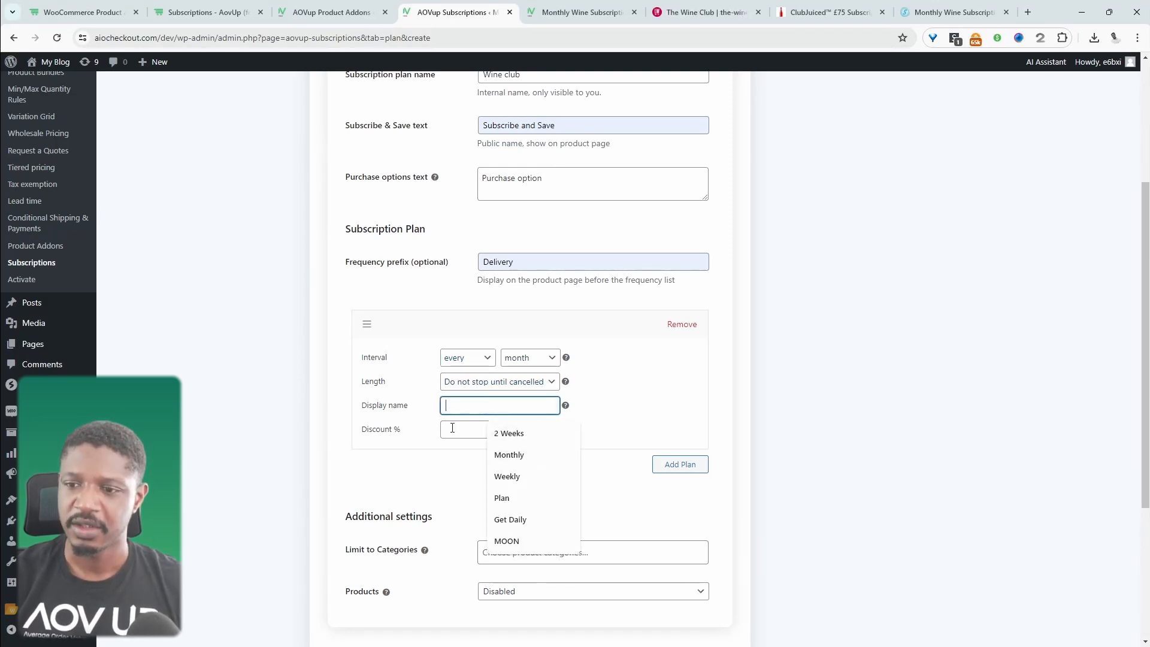
click(502, 454)
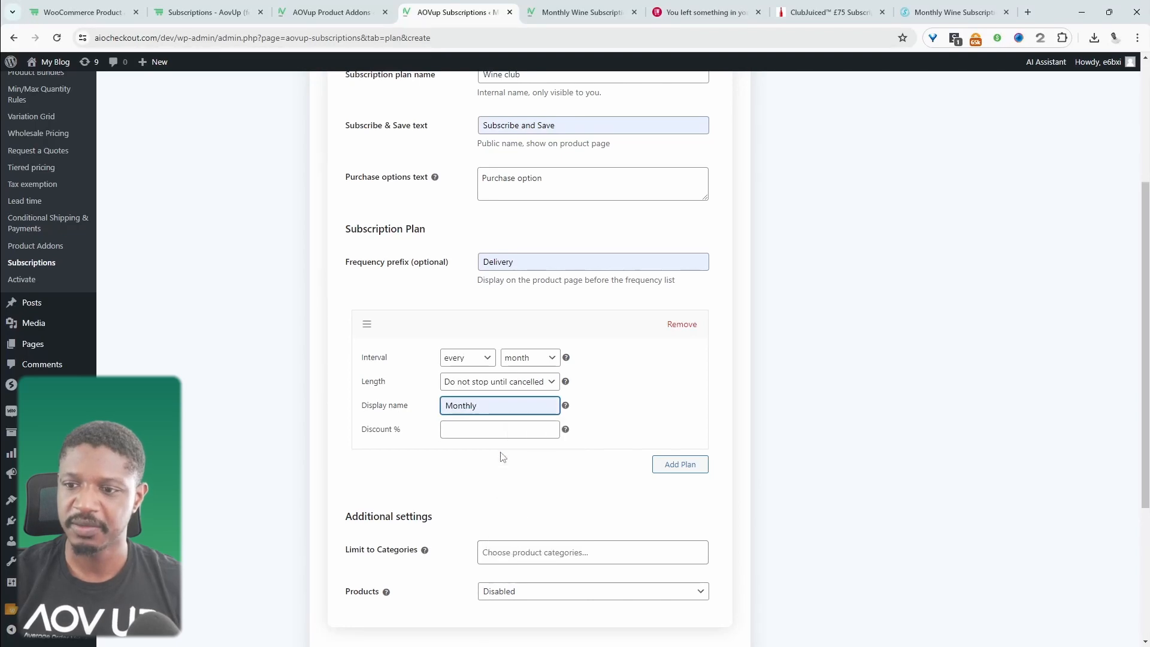
click(466, 436)
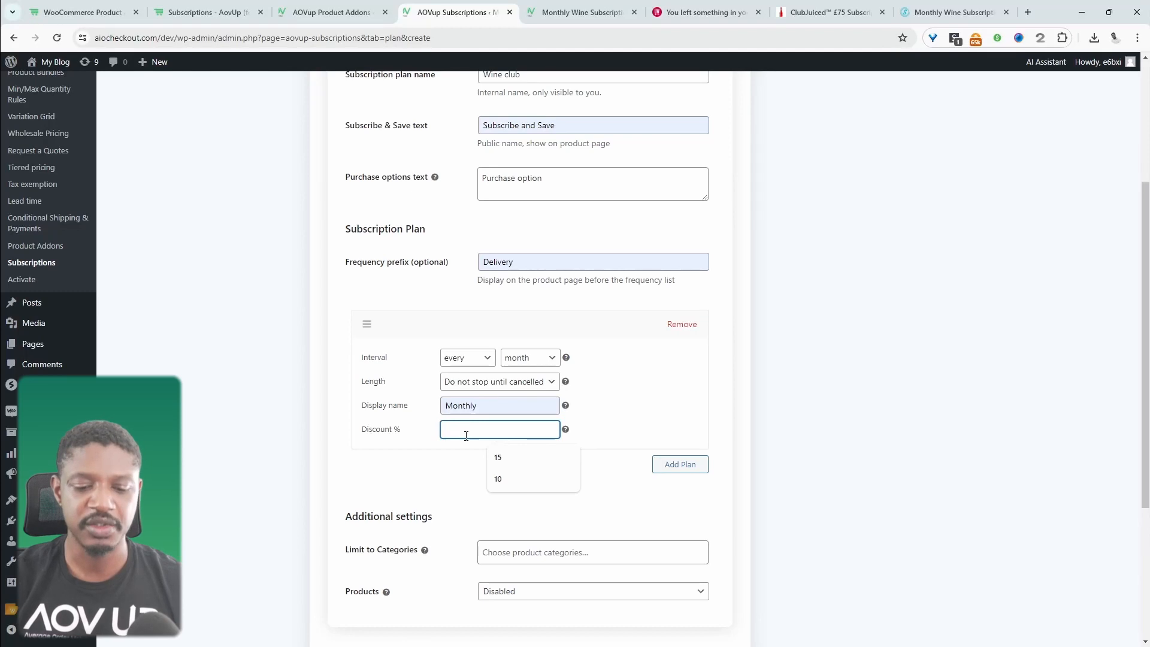
text(5)
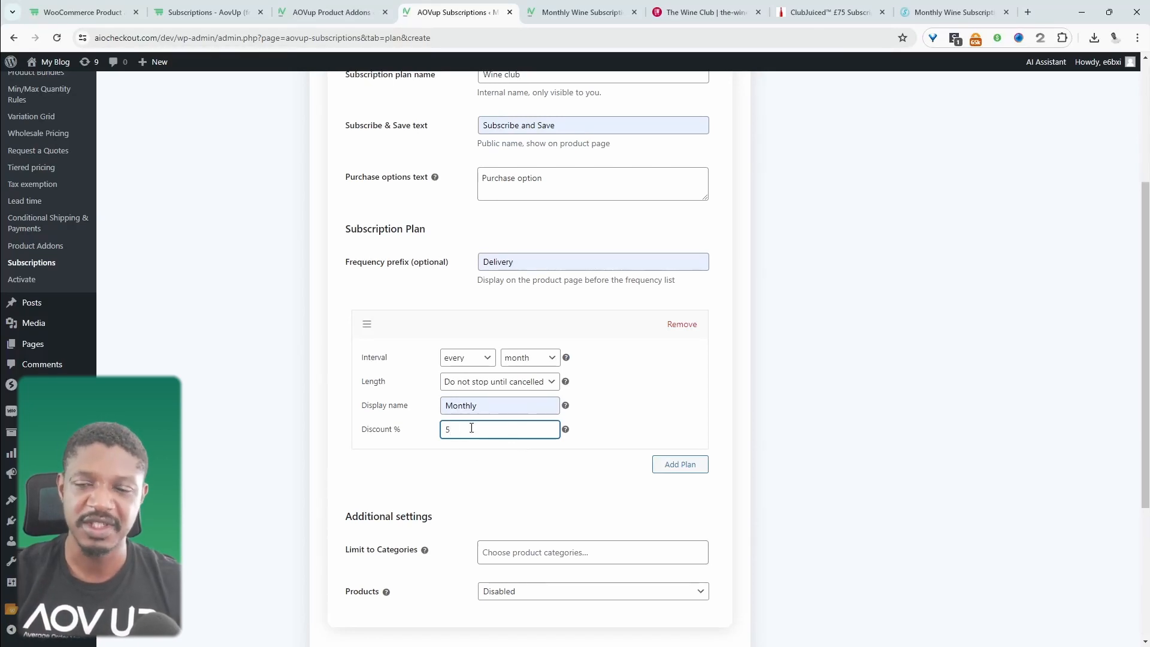
Limit the subscription plan to the Wine product category and save the plan
scroll(471, 428, down, 4)
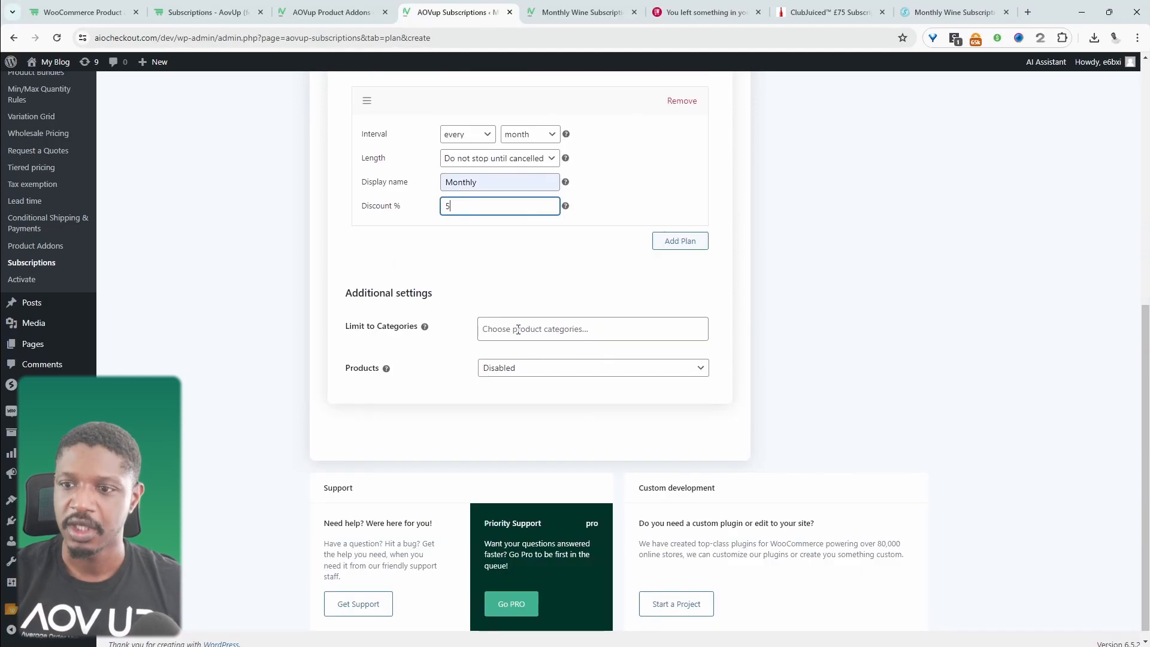
click(509, 328)
scroll(605, 424, down, 1)
scroll(605, 424, down, 1)
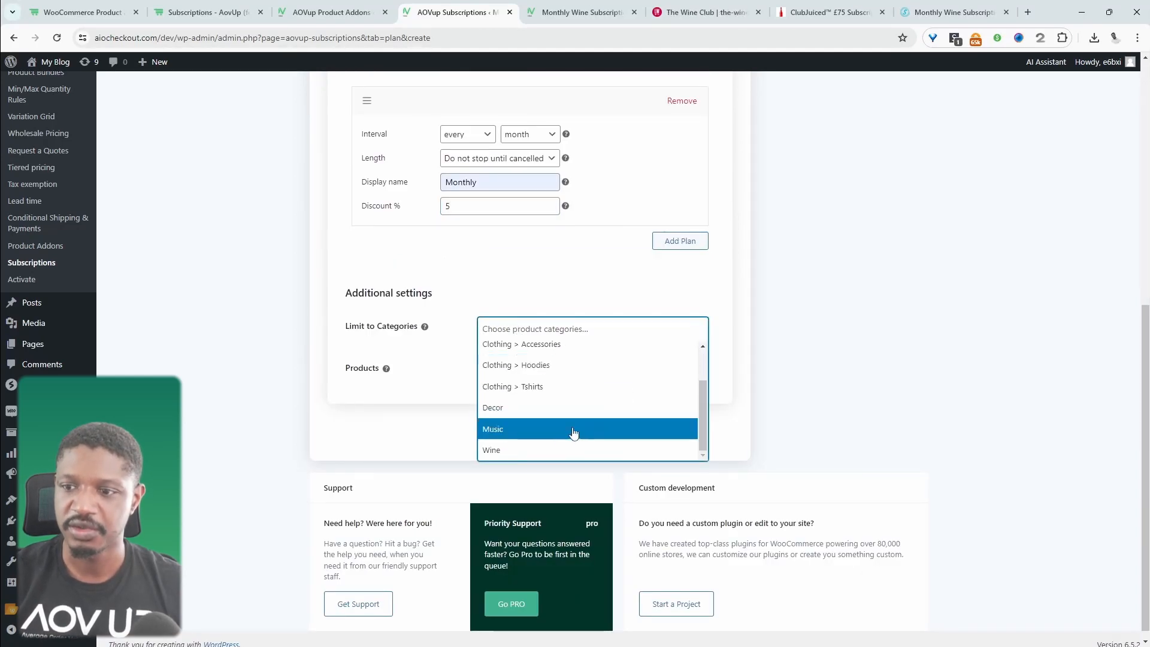
click(526, 452)
scroll(566, 399, up, 7)
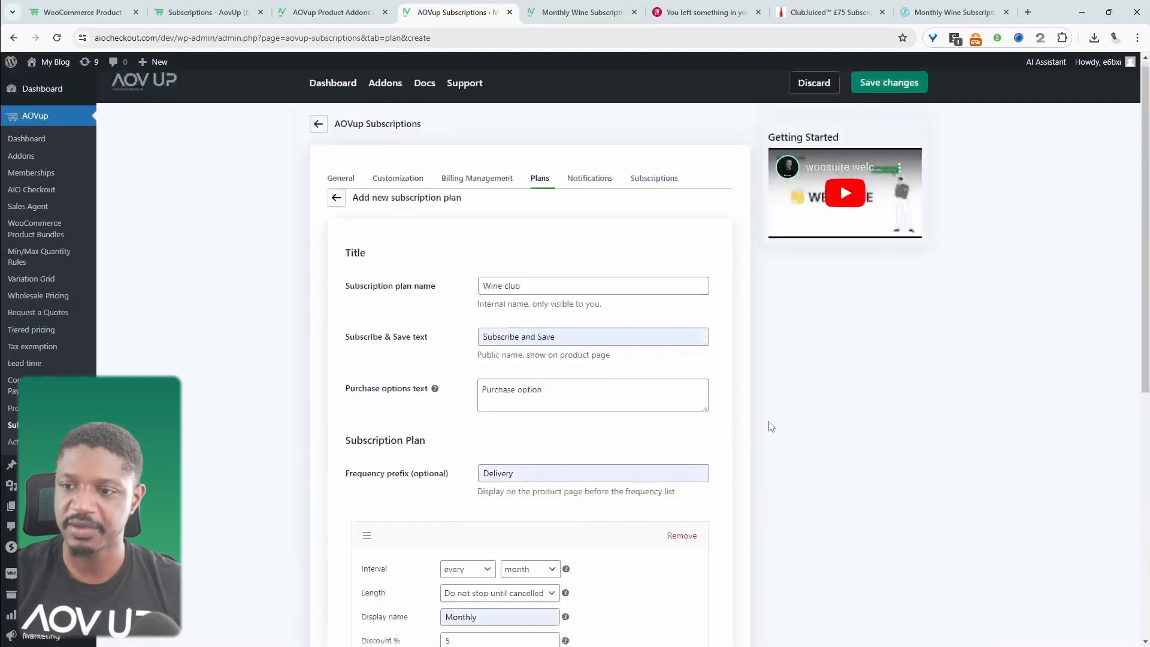
click(887, 96)
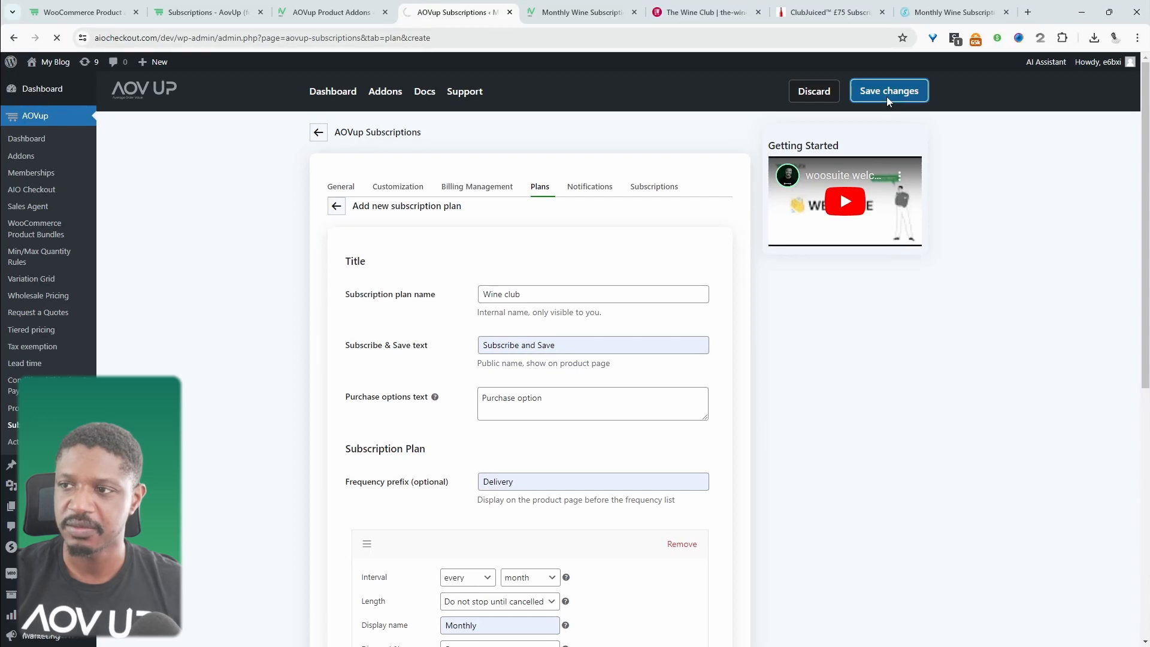
Reload the Monthly Wine Subscription product page and check its purchase options
key(ctrl+Tab)
key(F5)
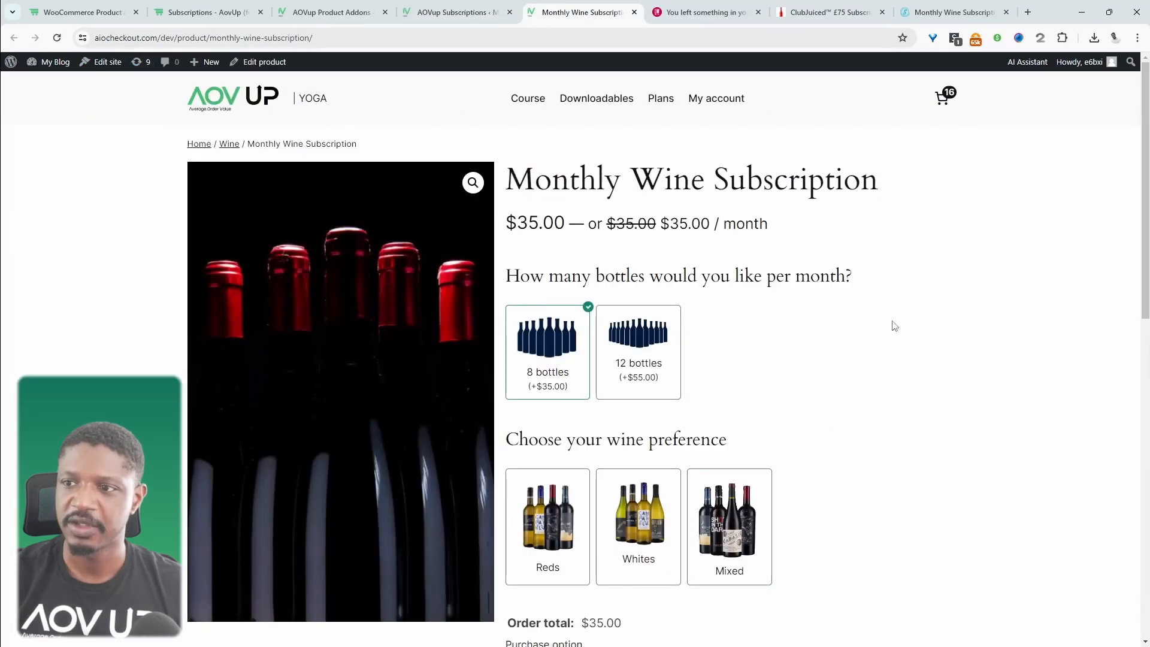
scroll(892, 324, down, 4)
scroll(893, 325, up, 4)
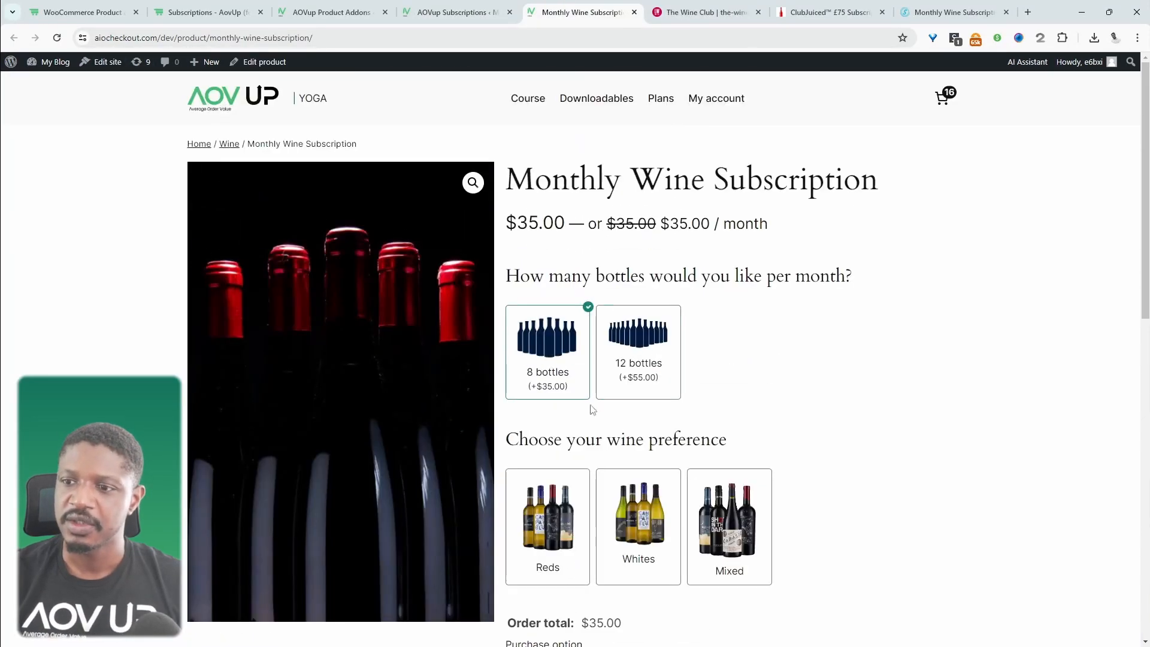
Try the bottle and wine preference choices on the product page, ending with 12 bottles and Whites selected
click(645, 382)
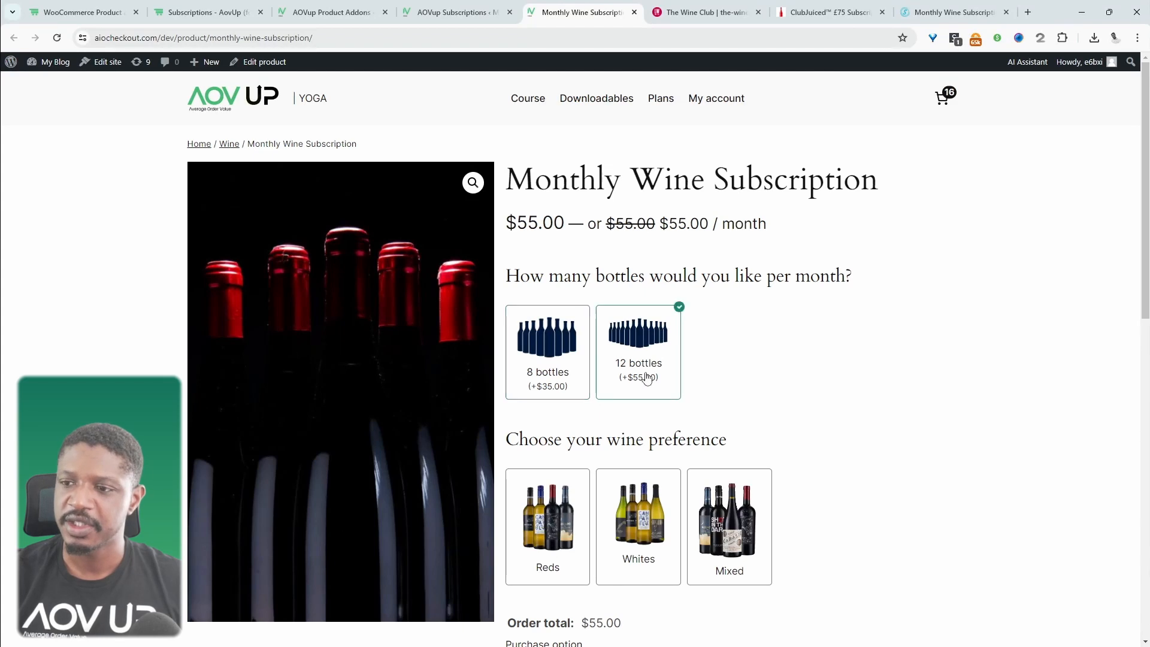
click(537, 363)
click(629, 365)
click(572, 515)
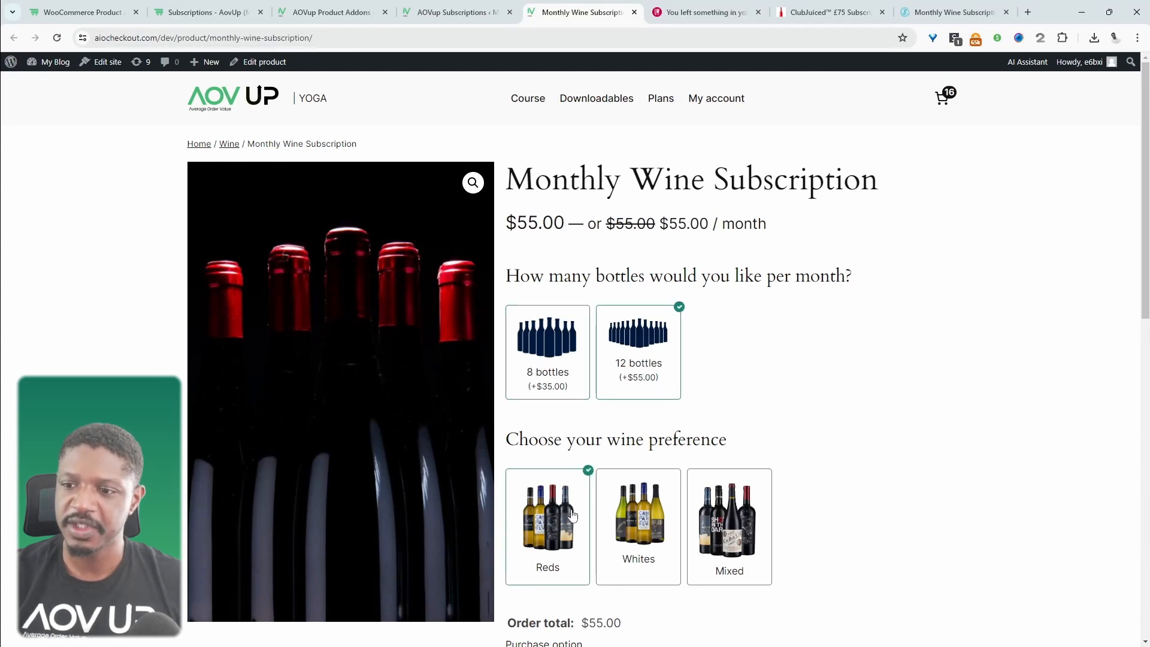
click(617, 524)
scroll(616, 524, down, 2)
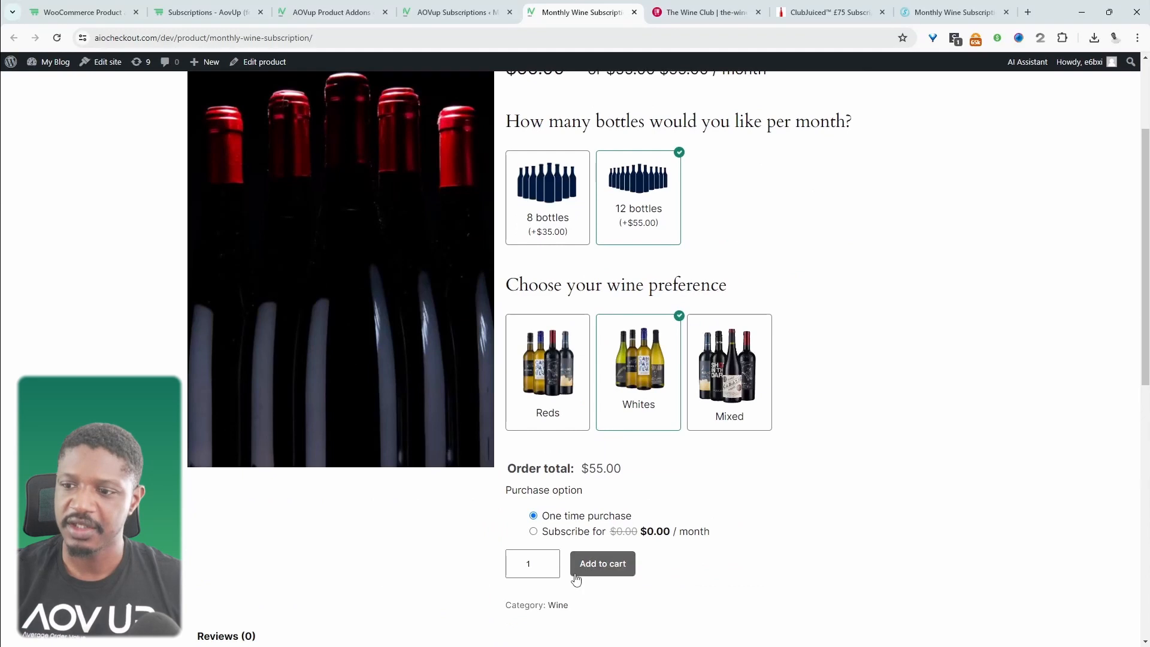
Choose the monthly subscription purchase option, sign up for the product and view the cart
click(533, 531)
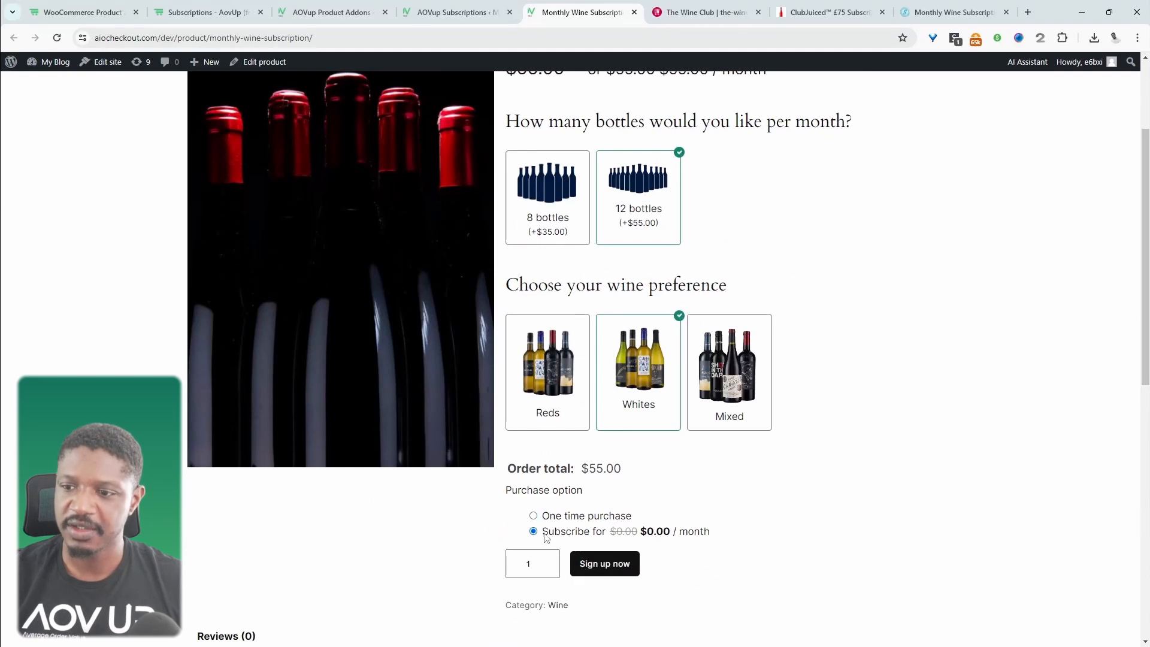
click(615, 572)
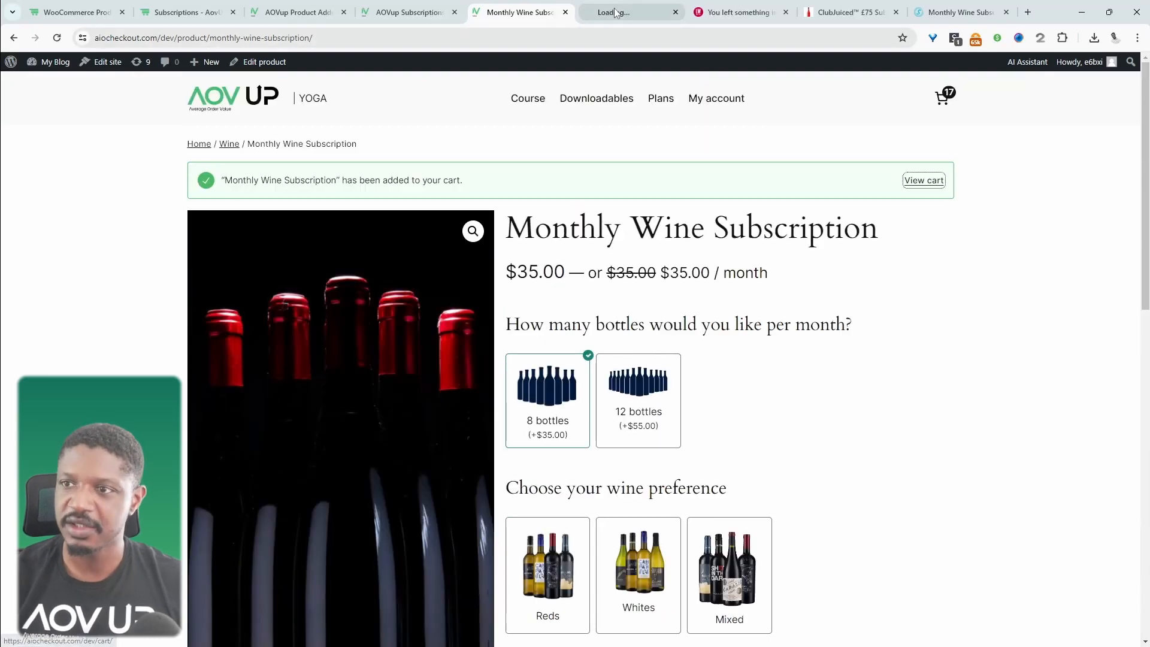
click(922, 179)
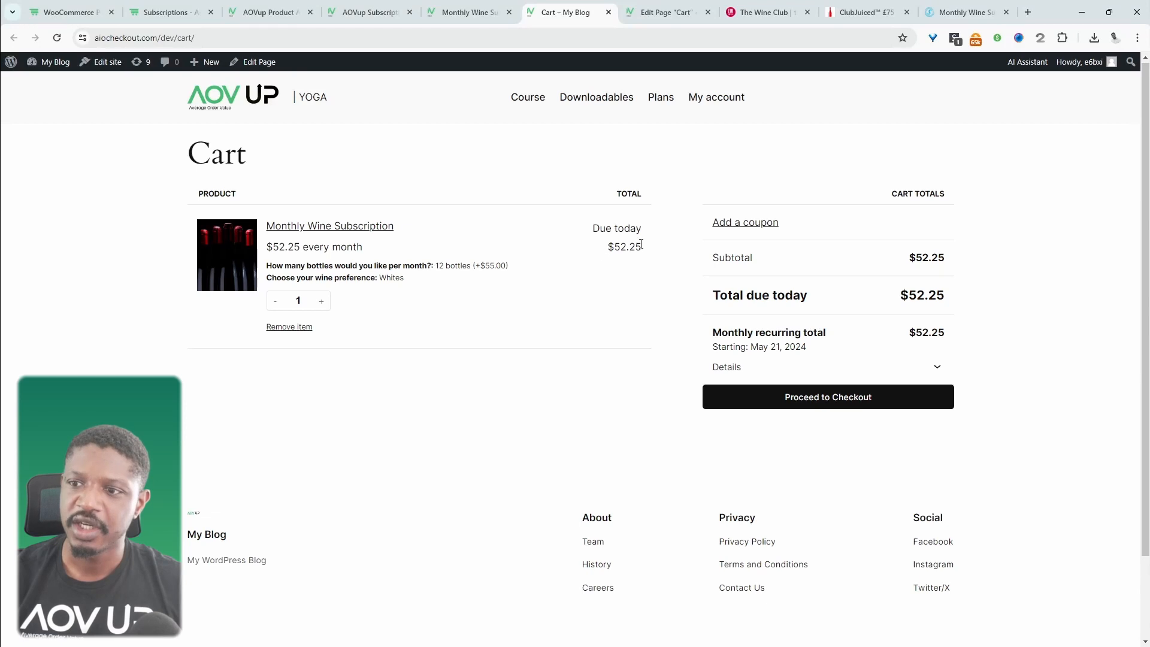
Compare the Monthly Wine Subscription product page's layout and options with the Laithwaites Wine Club offer page
click(458, 13)
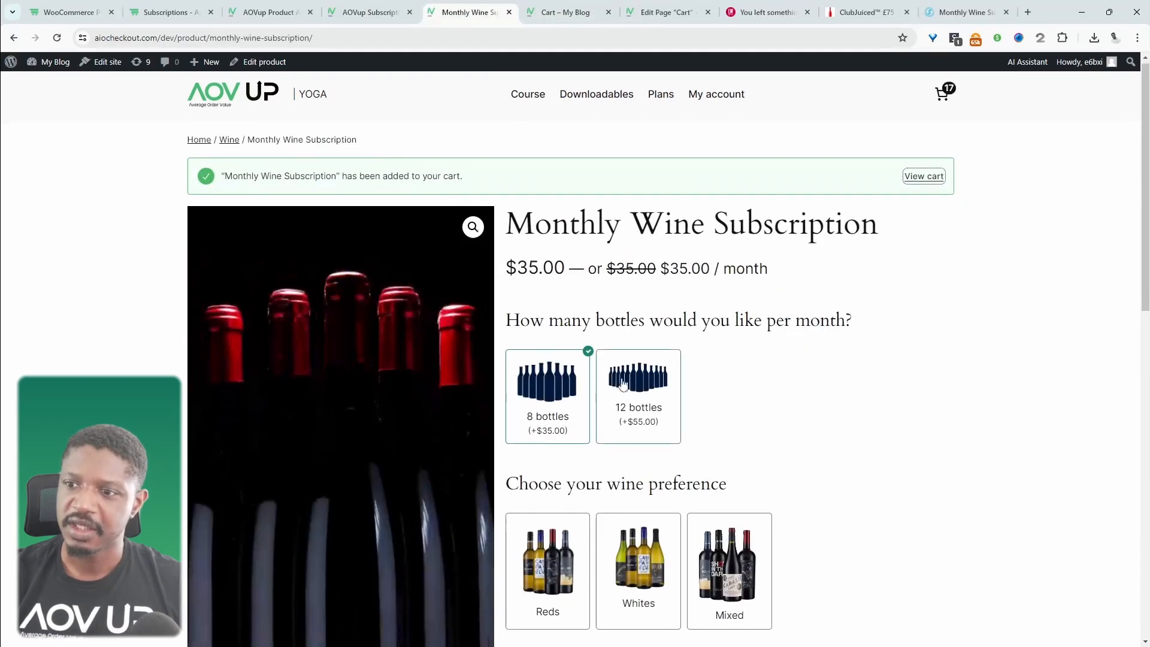
scroll(623, 383, down, 4)
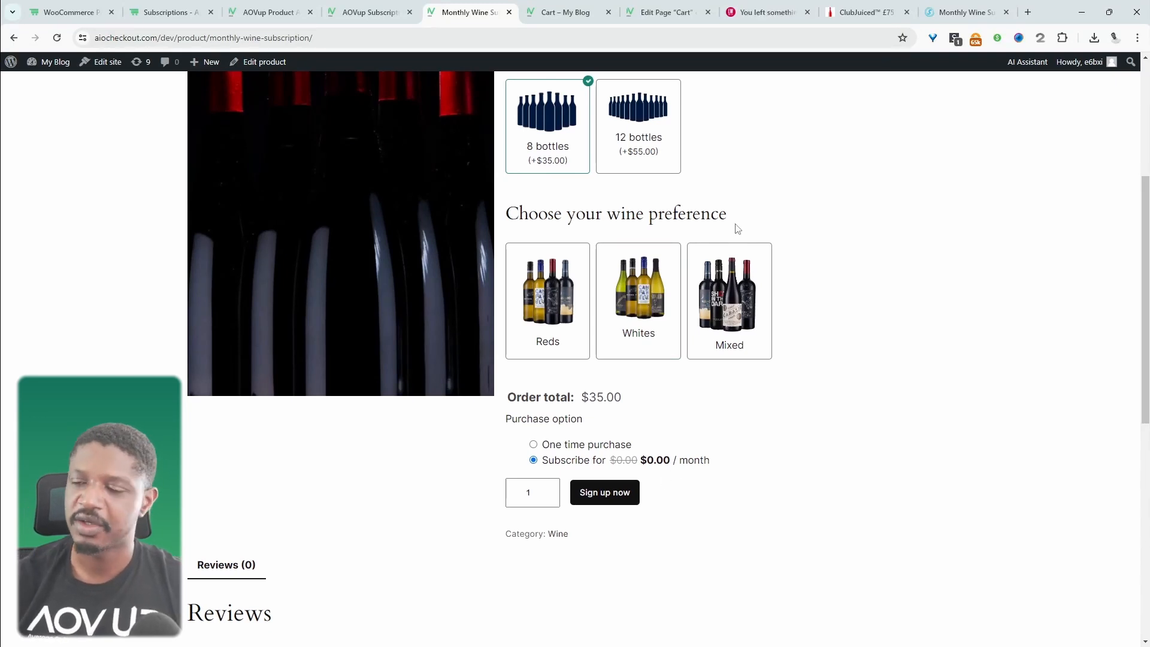
scroll(737, 228, up, 3)
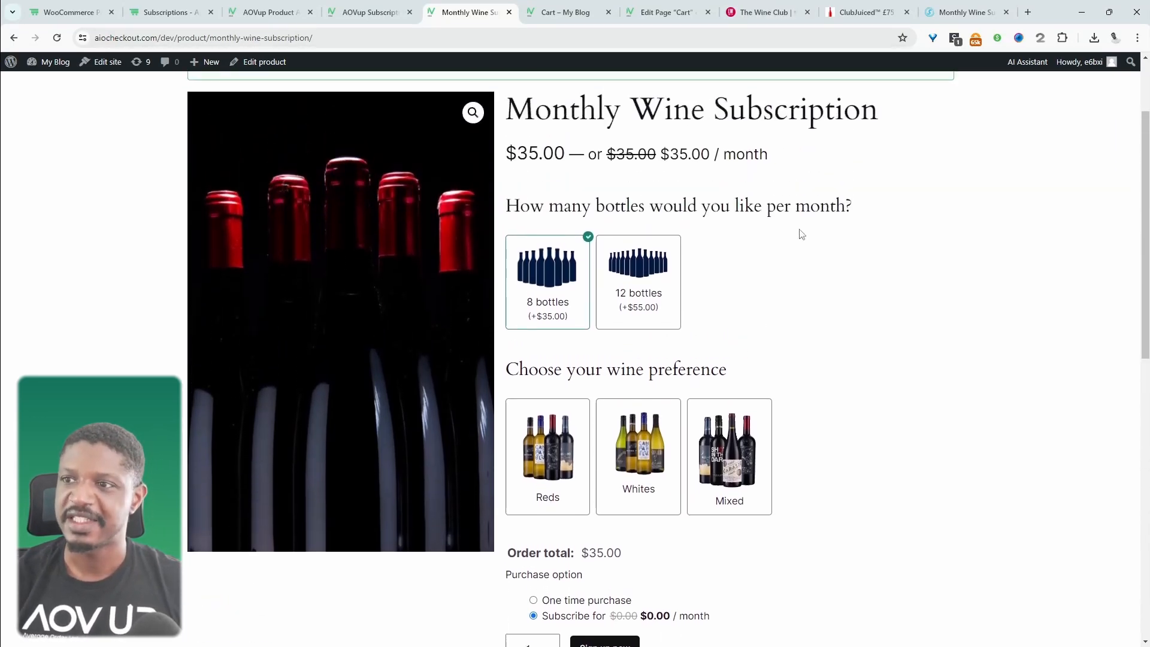
click(761, 12)
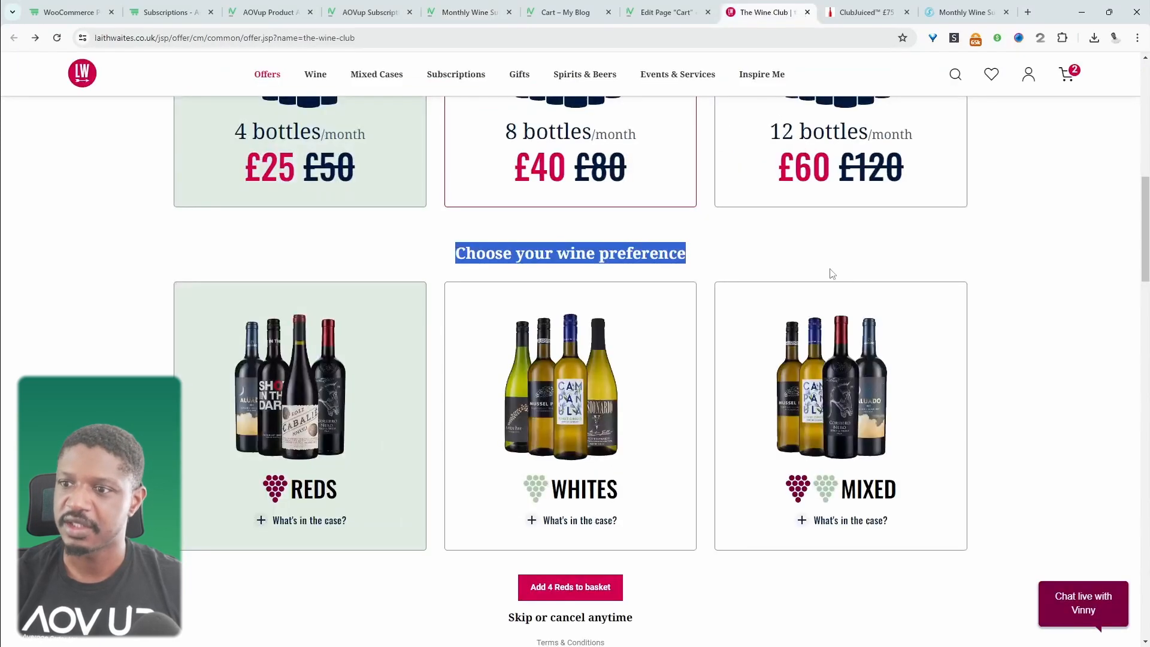
scroll(831, 274, up, 10)
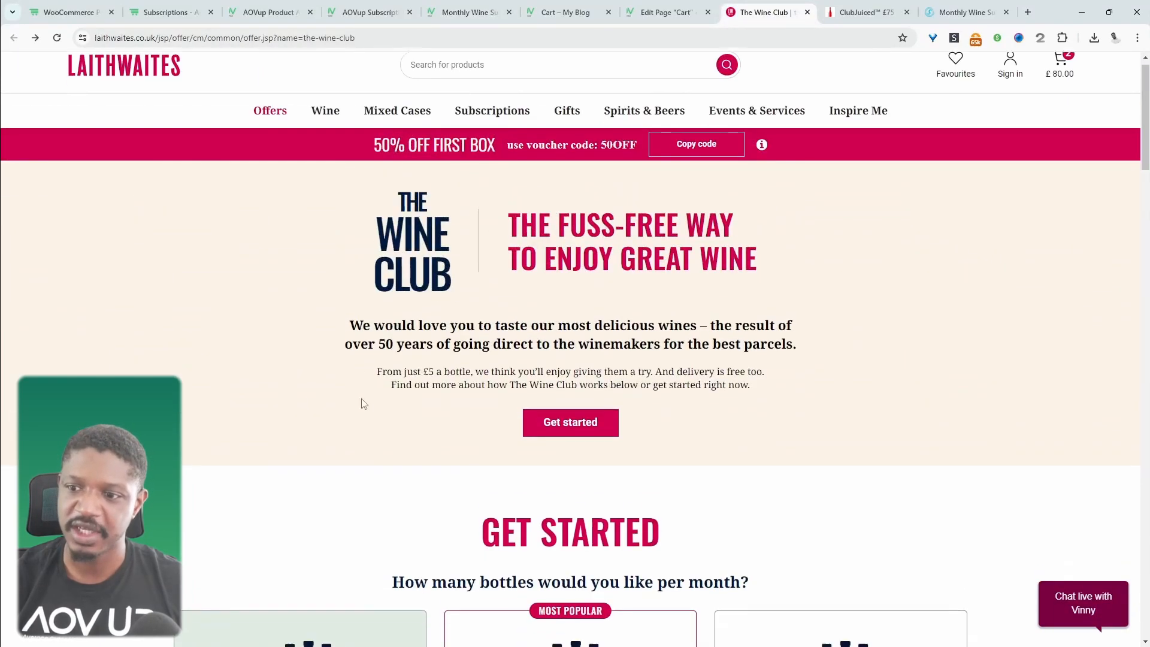
scroll(362, 403, down, 10)
click(470, 12)
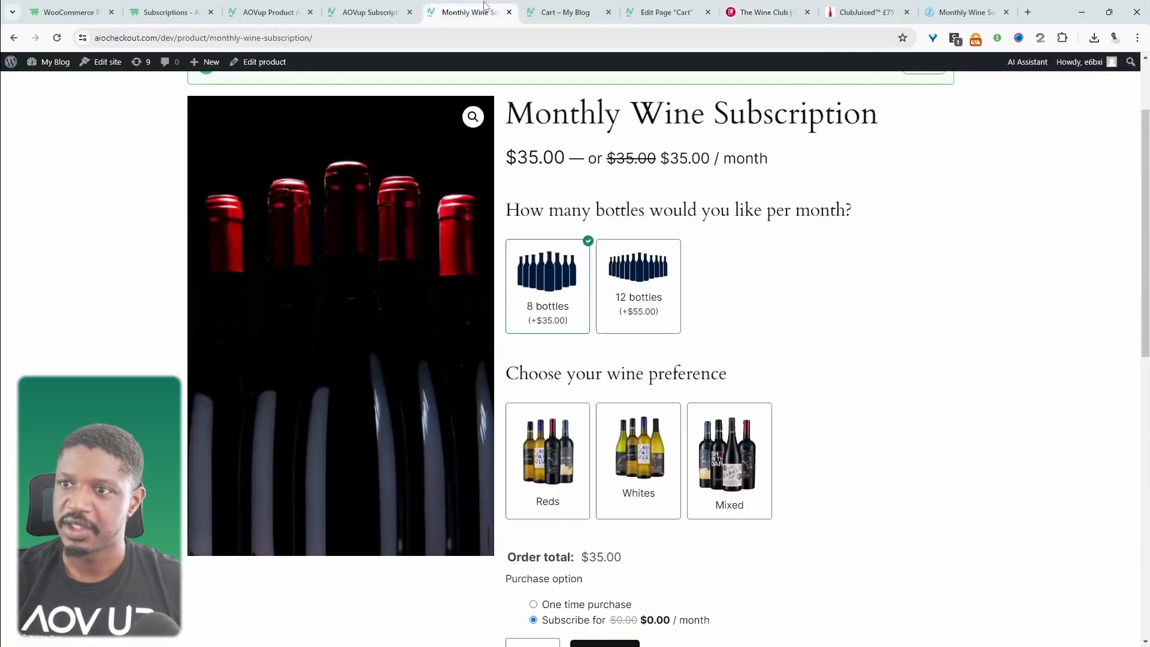
scroll(706, 432, down, 5)
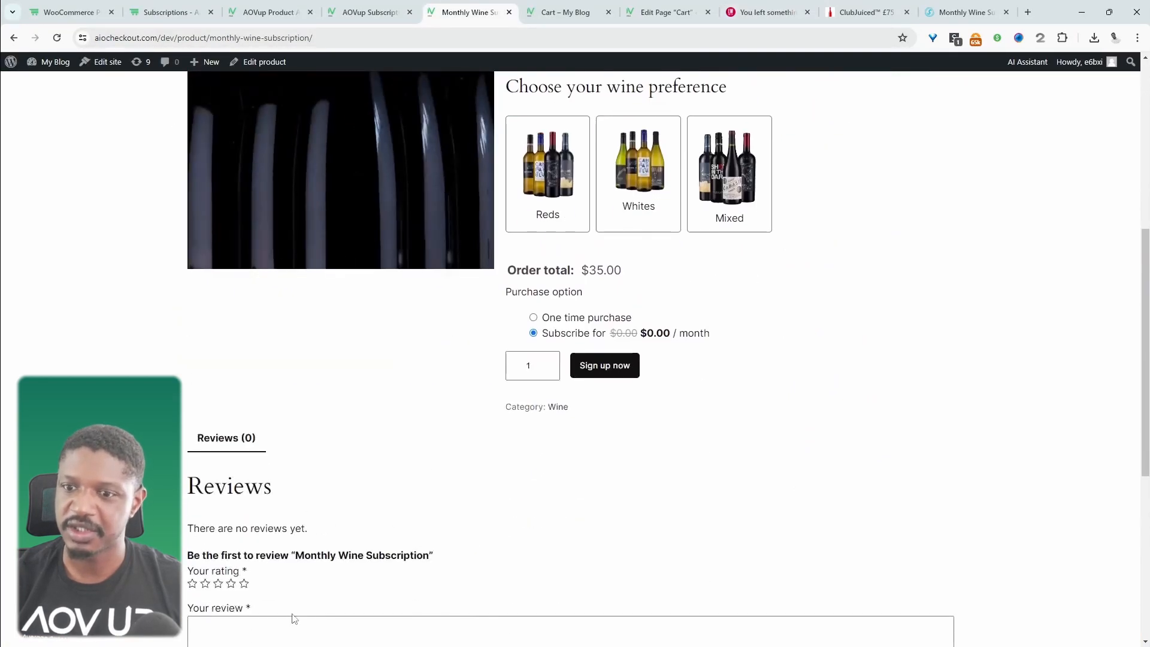
scroll(588, 624, up, 5)
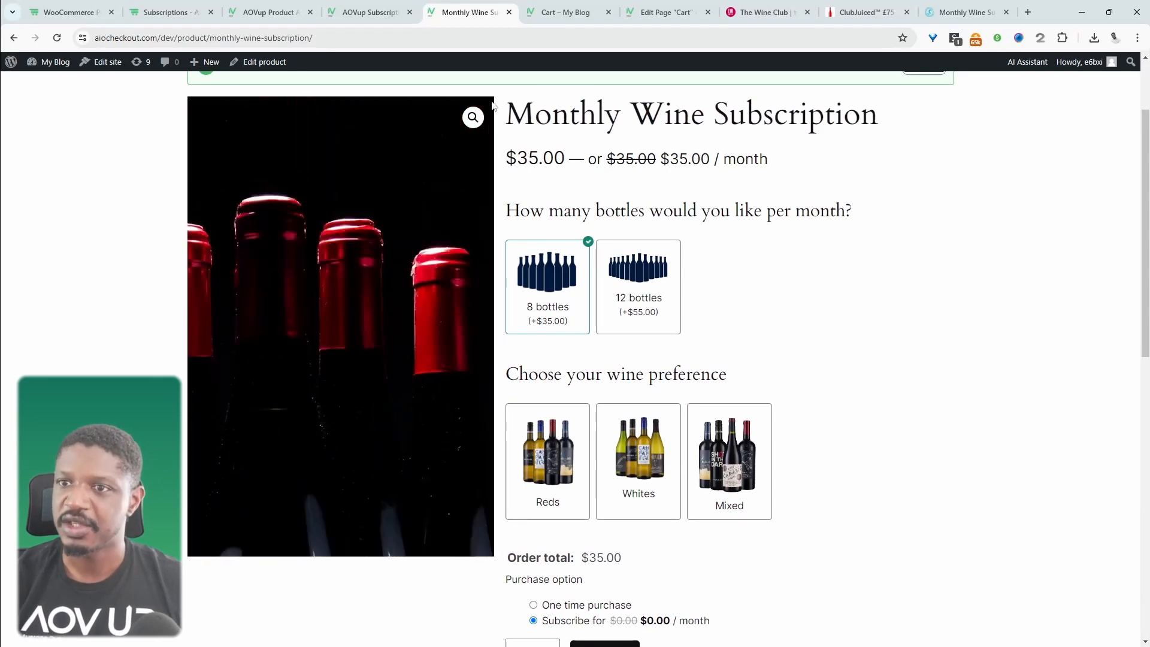
scroll(632, 201, up, 1)
scroll(632, 201, up, 2)
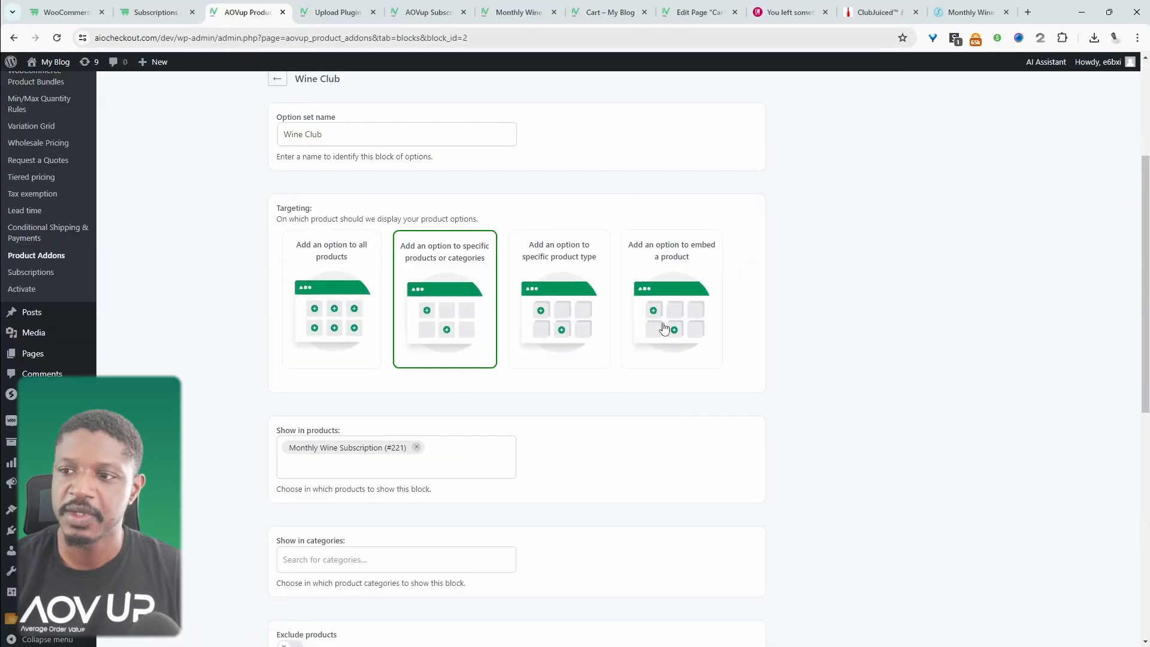
Change the targeting of the Wine Club option set in Product Addons to embedding a product
click(662, 330)
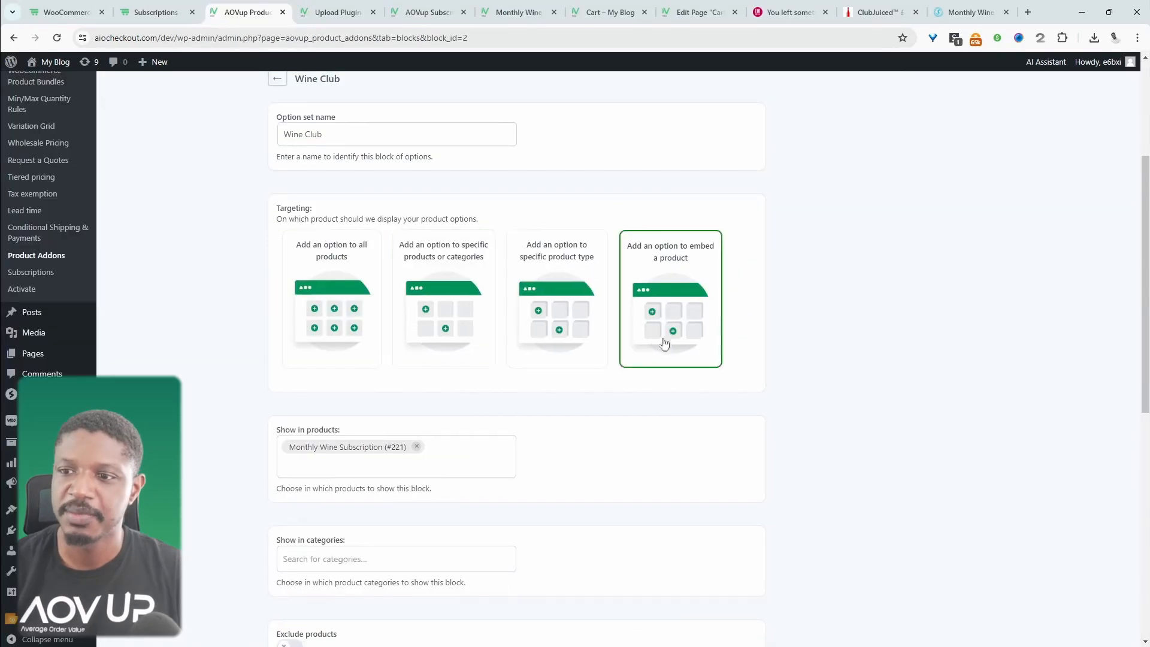
scroll(604, 489, down, 3)
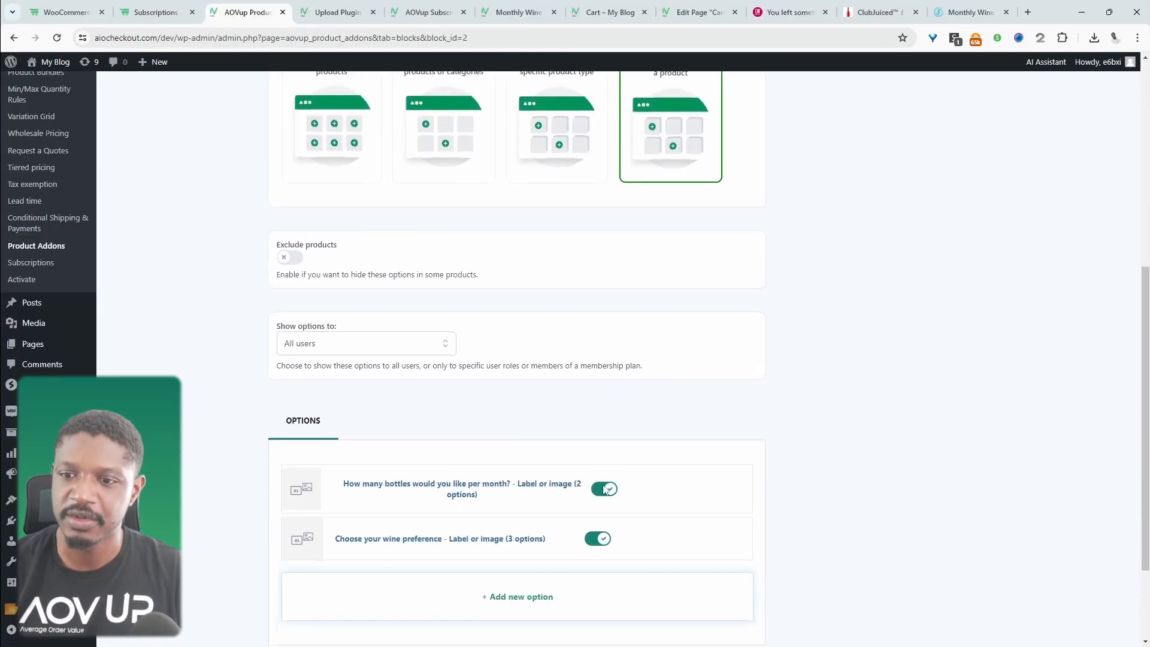
scroll(603, 487, up, 4)
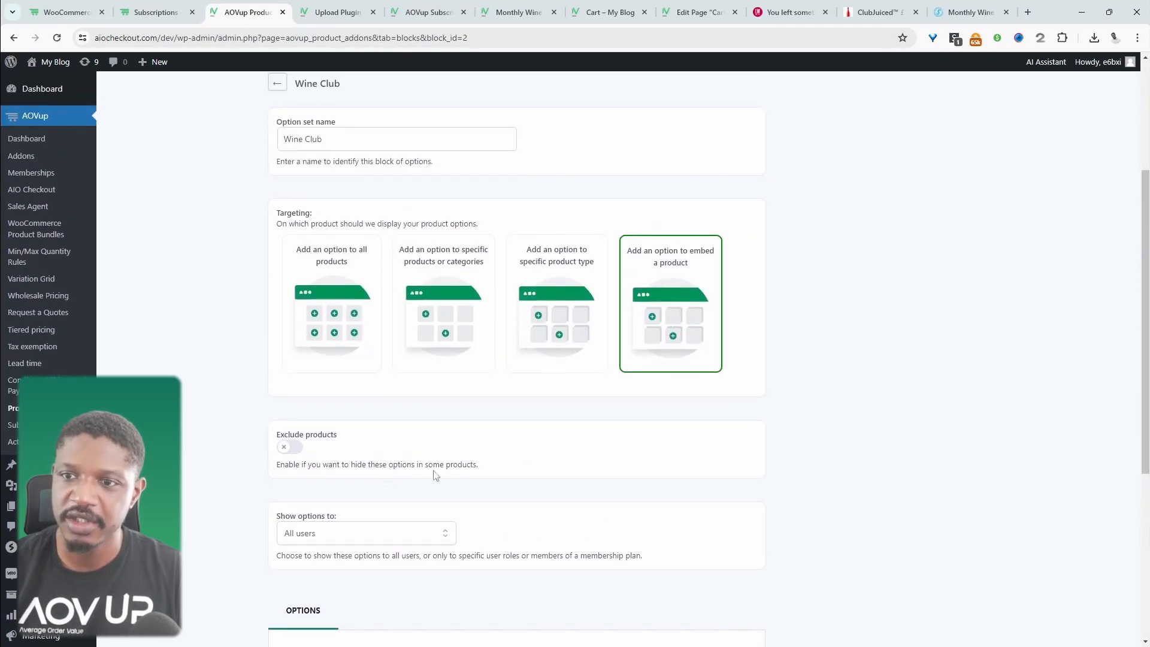
scroll(358, 476, up, 1)
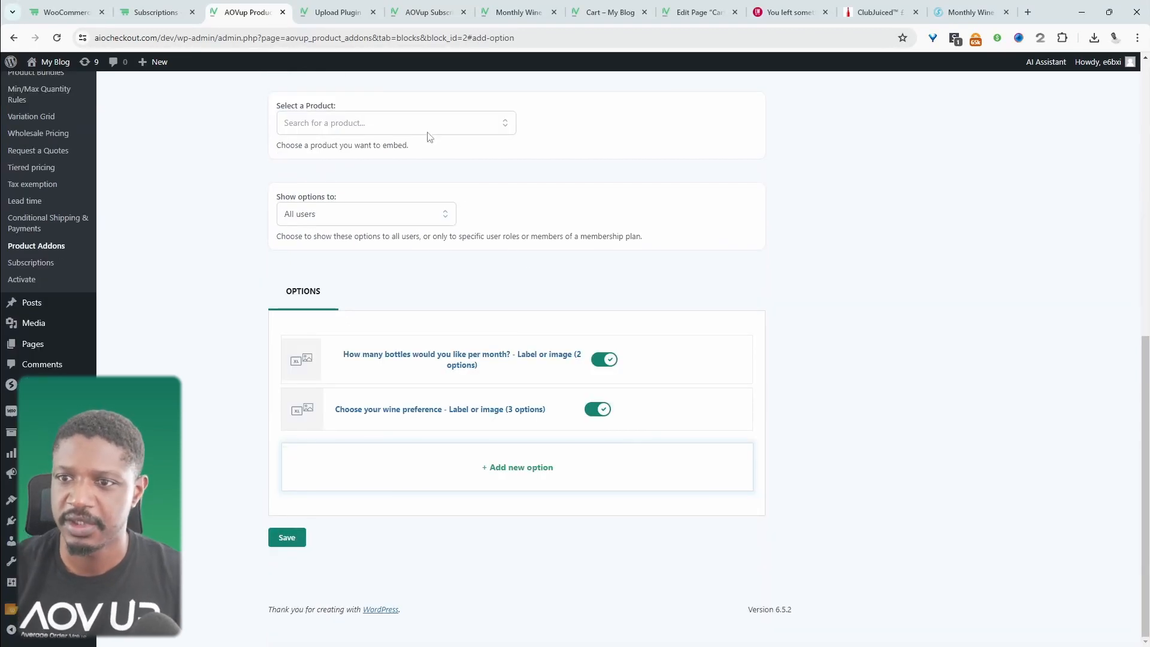
Select Monthly Wine Subscription as the product to embed, save the option set and return to the option sets list
click(427, 130)
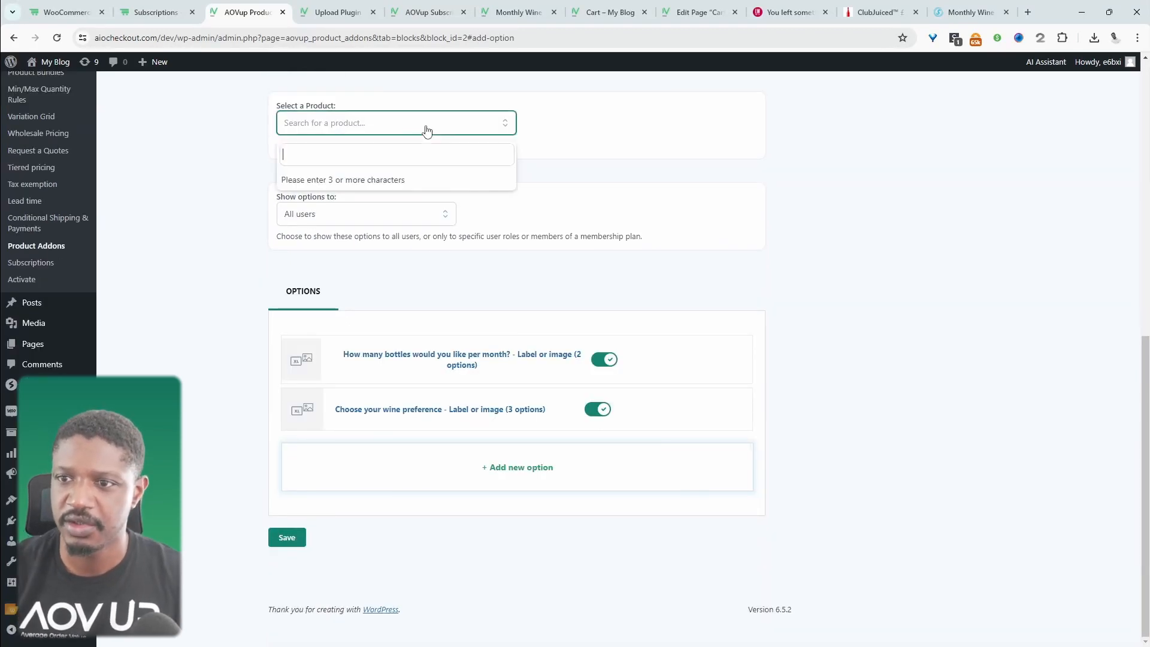
text(mo)
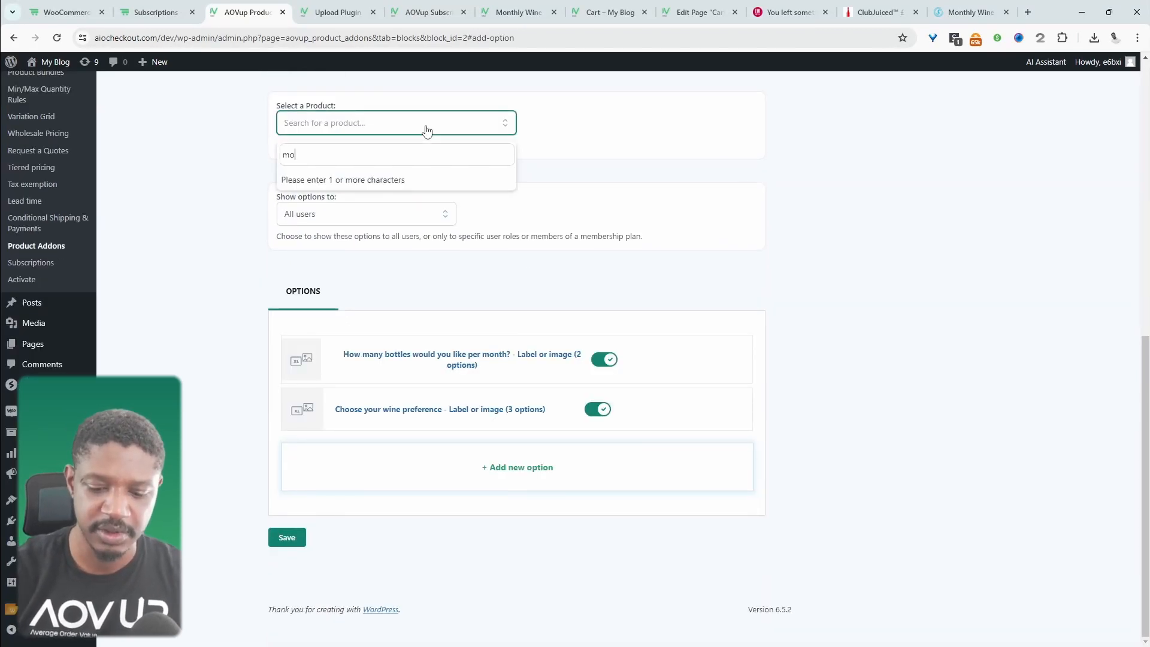
text(n)
click(409, 202)
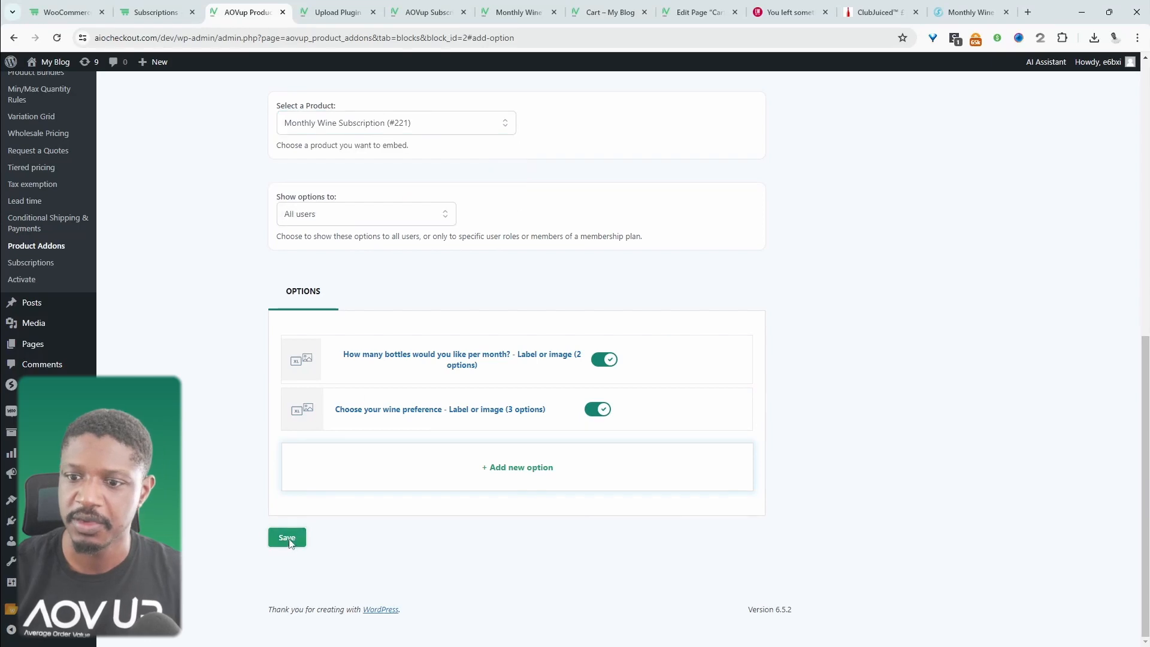
click(288, 538)
scroll(283, 192, up, 7)
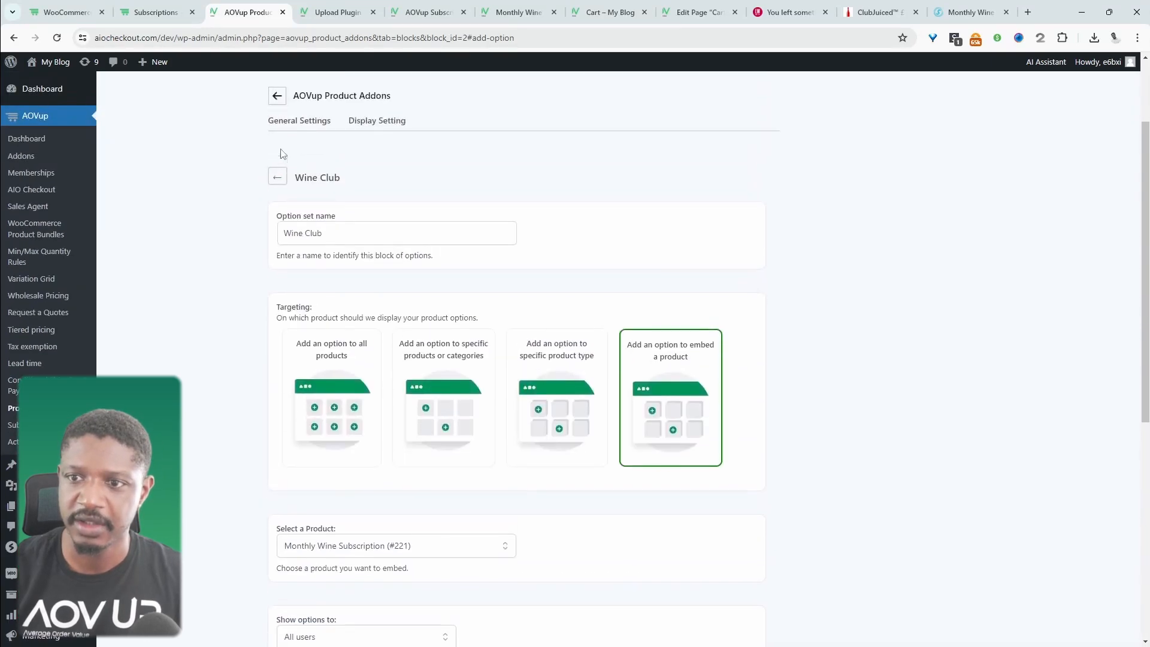
click(277, 101)
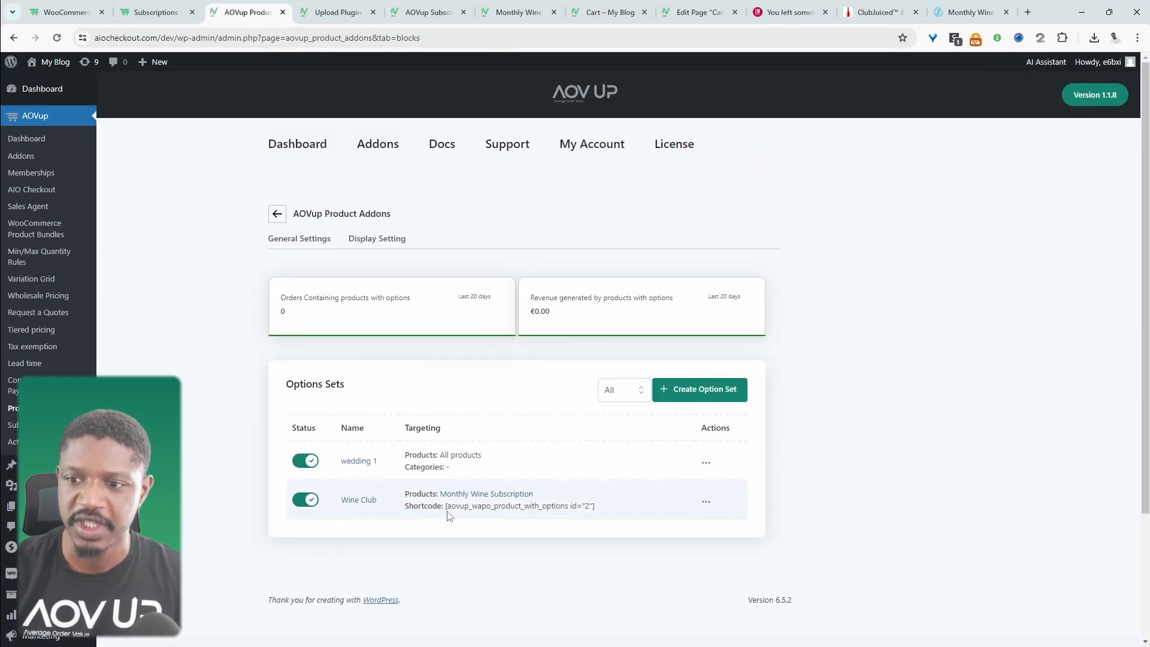